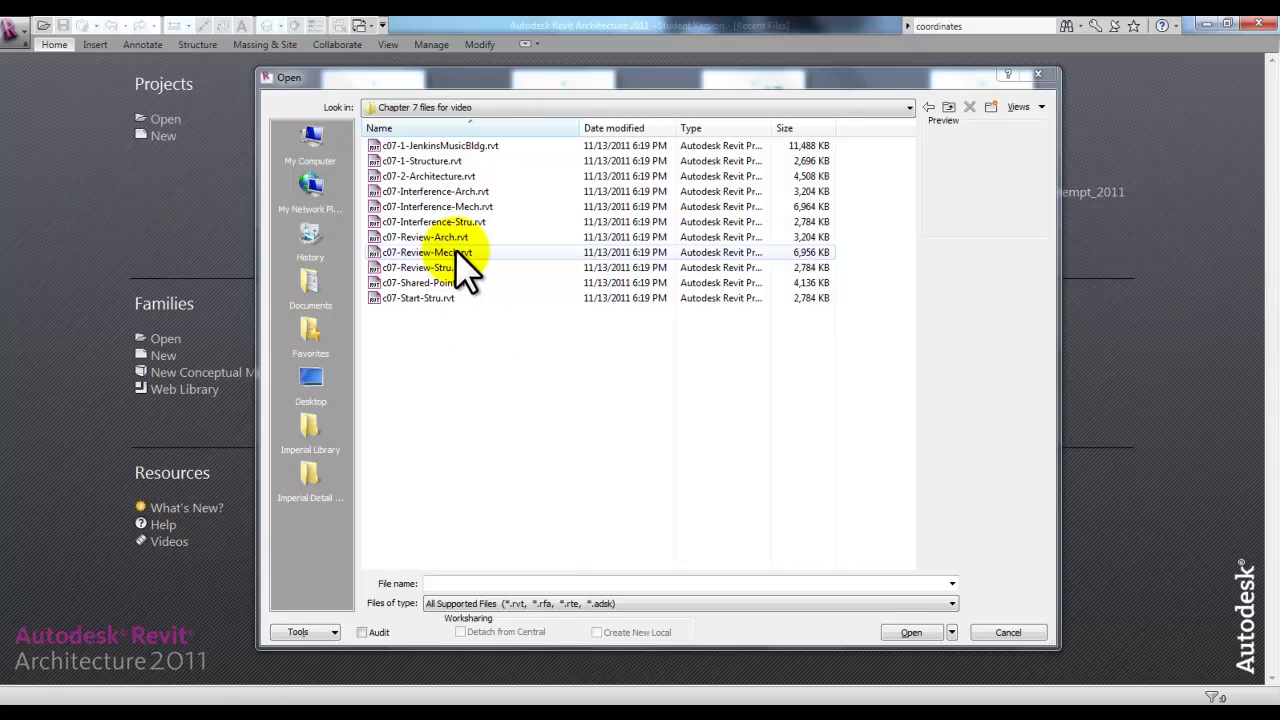
Step: Open c07-1-Structure and link c07-2-Architecture.rvt with Auto - Center to Center positioning
{"action": "double_click", "coordinate": [443, 160]}
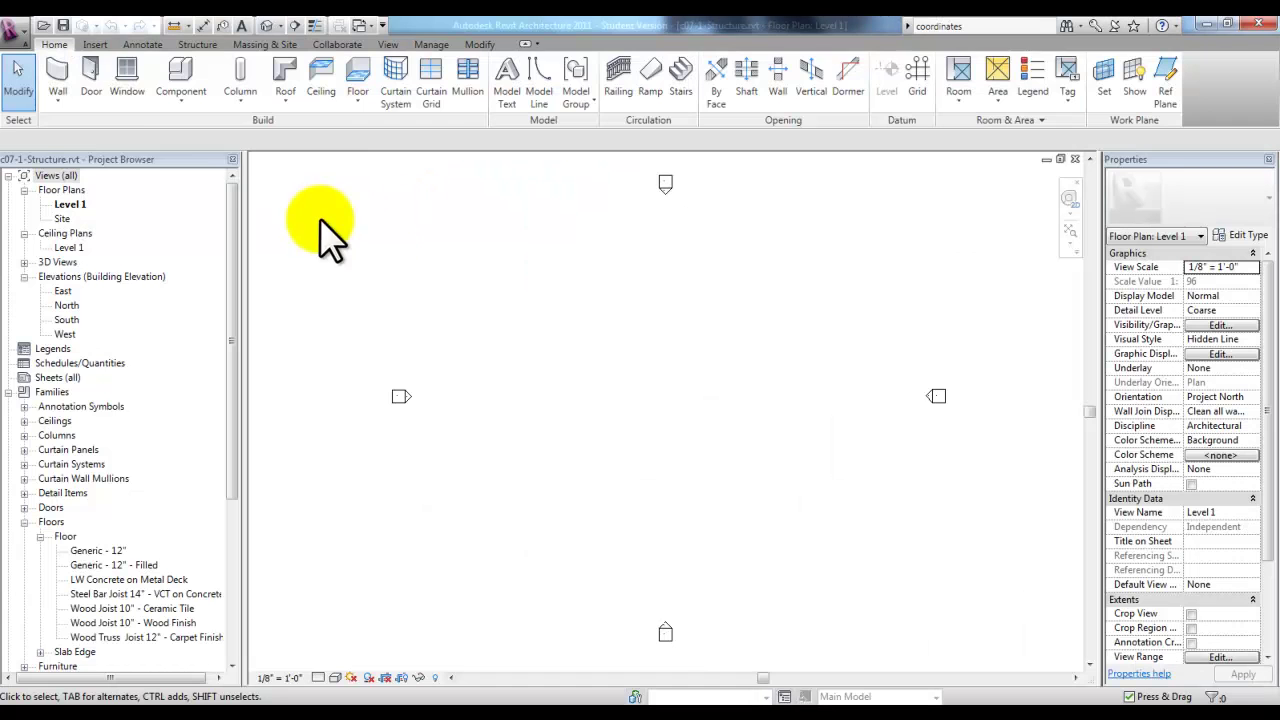
{"action": "left_click", "coordinate": [97, 44]}
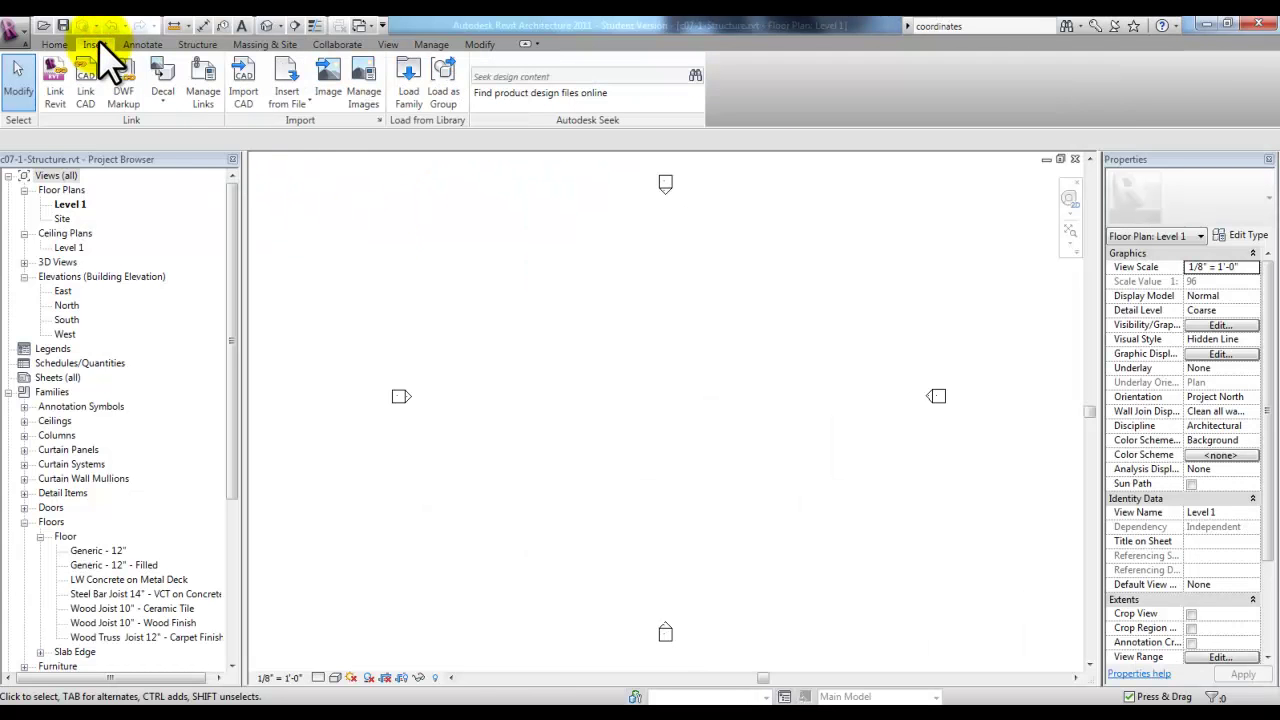
{"action": "left_click", "coordinate": [57, 88]}
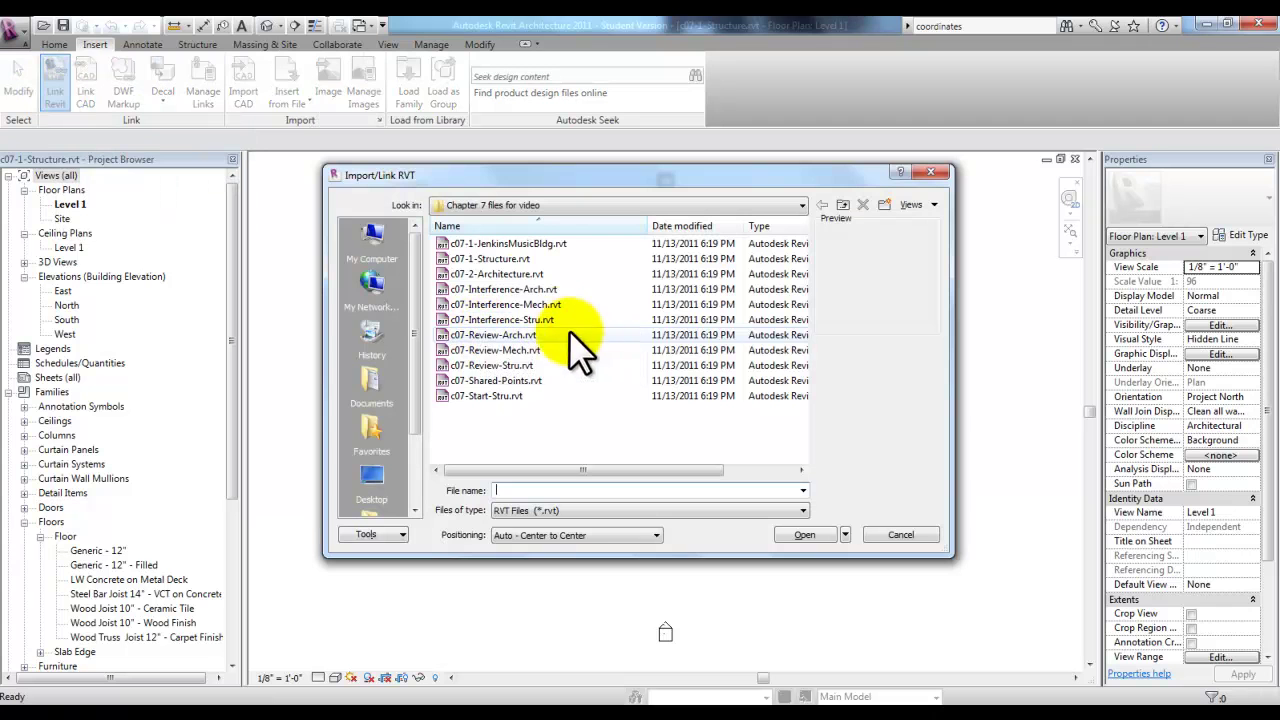
{"action": "left_click", "coordinate": [505, 274]}
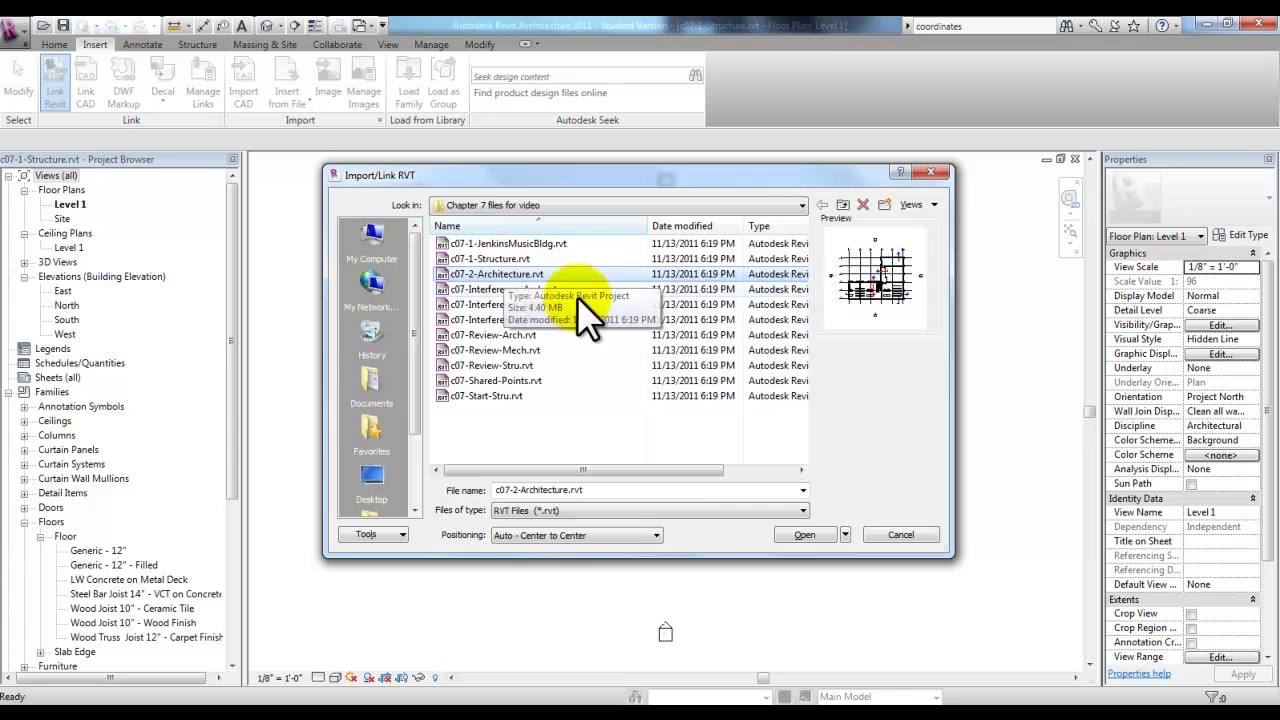
{"action": "left_click", "coordinate": [510, 537]}
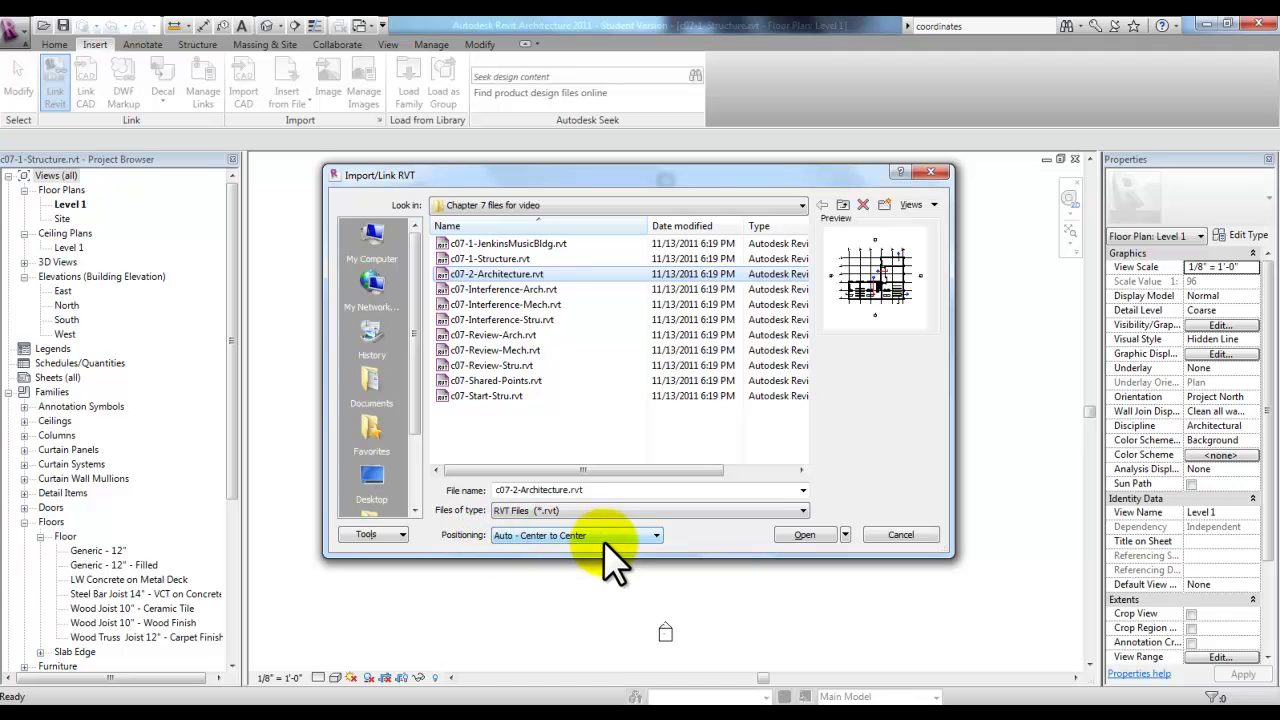
{"action": "left_click", "coordinate": [806, 537]}
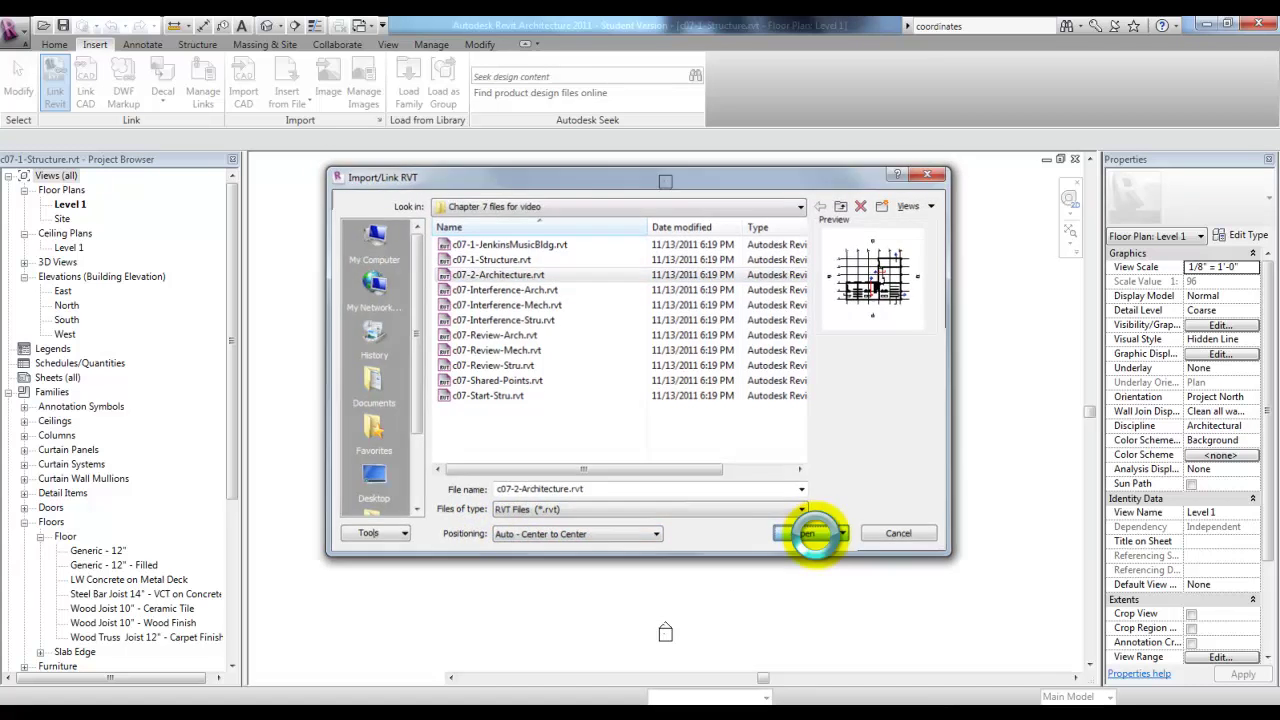
Step: In the South elevation, align the linked model's Level 1 to the host Level 1
{"action": "double_click", "coordinate": [66, 318]}
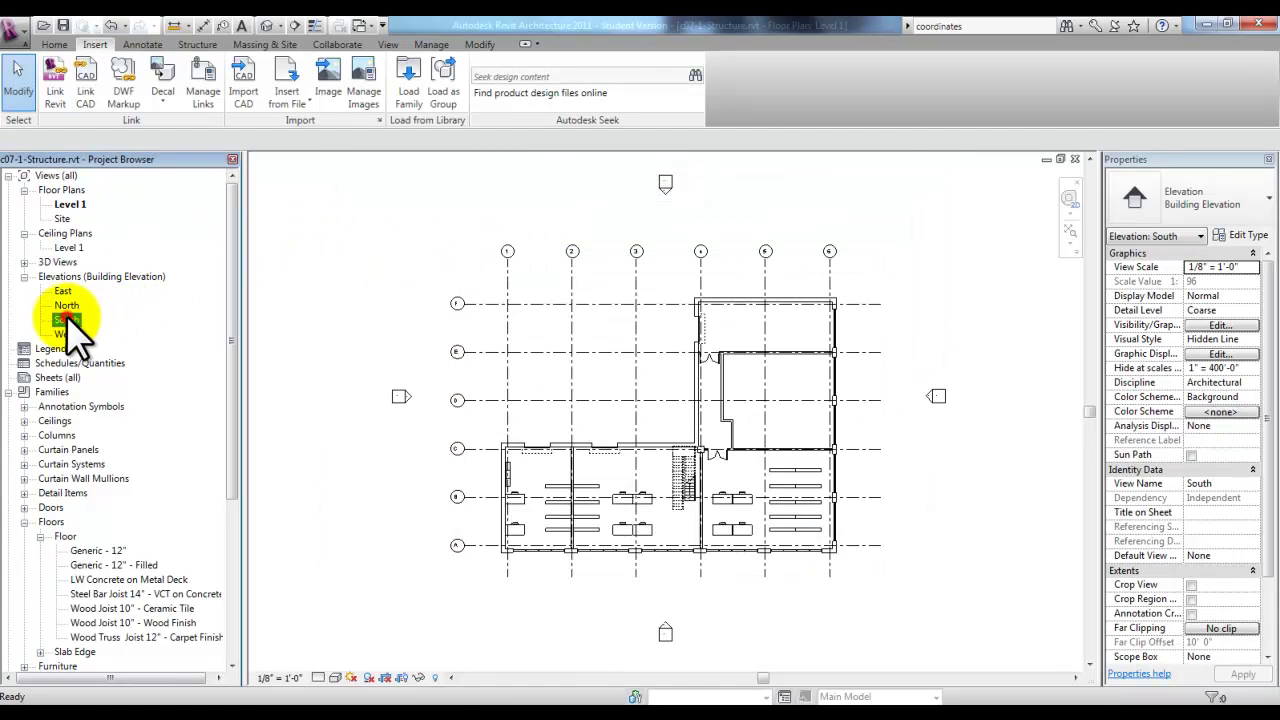
{"action": "middle_click_drag", "start_coordinate": [970, 530], "coordinate": [849, 520]}
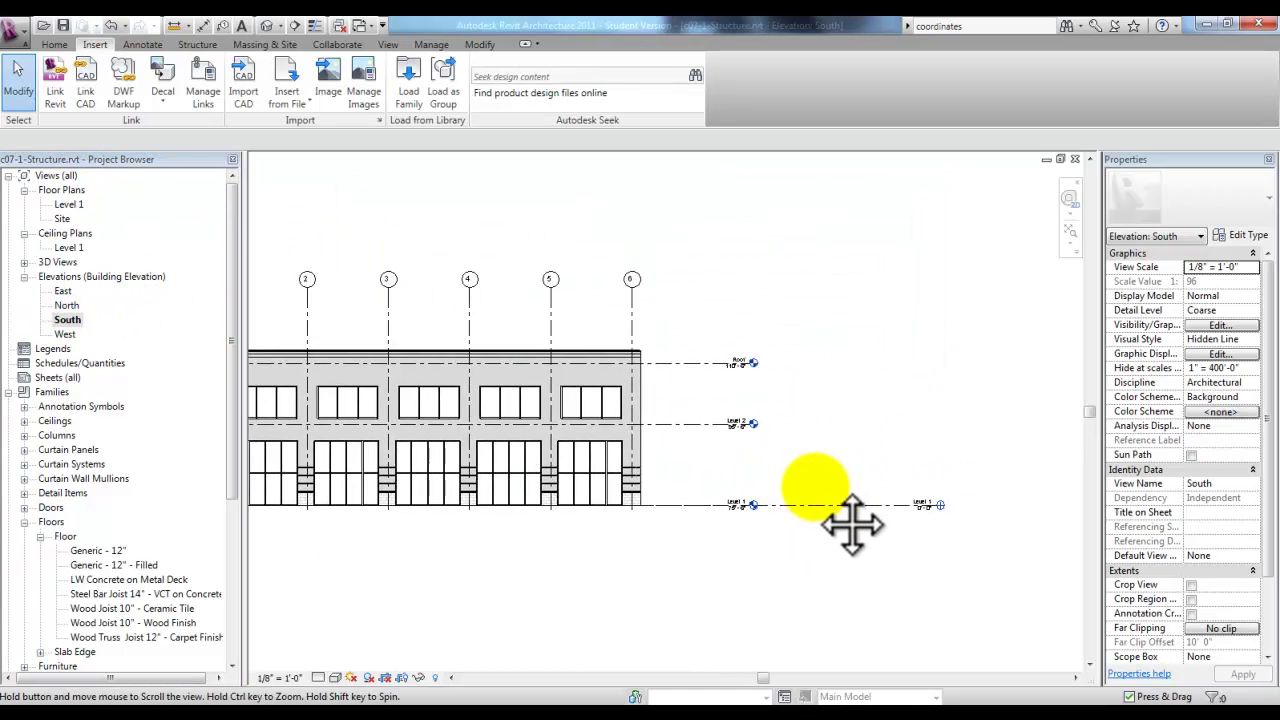
{"action": "scroll", "coordinate": [777, 512], "scroll_direction": "up", "scroll_amount": 4}
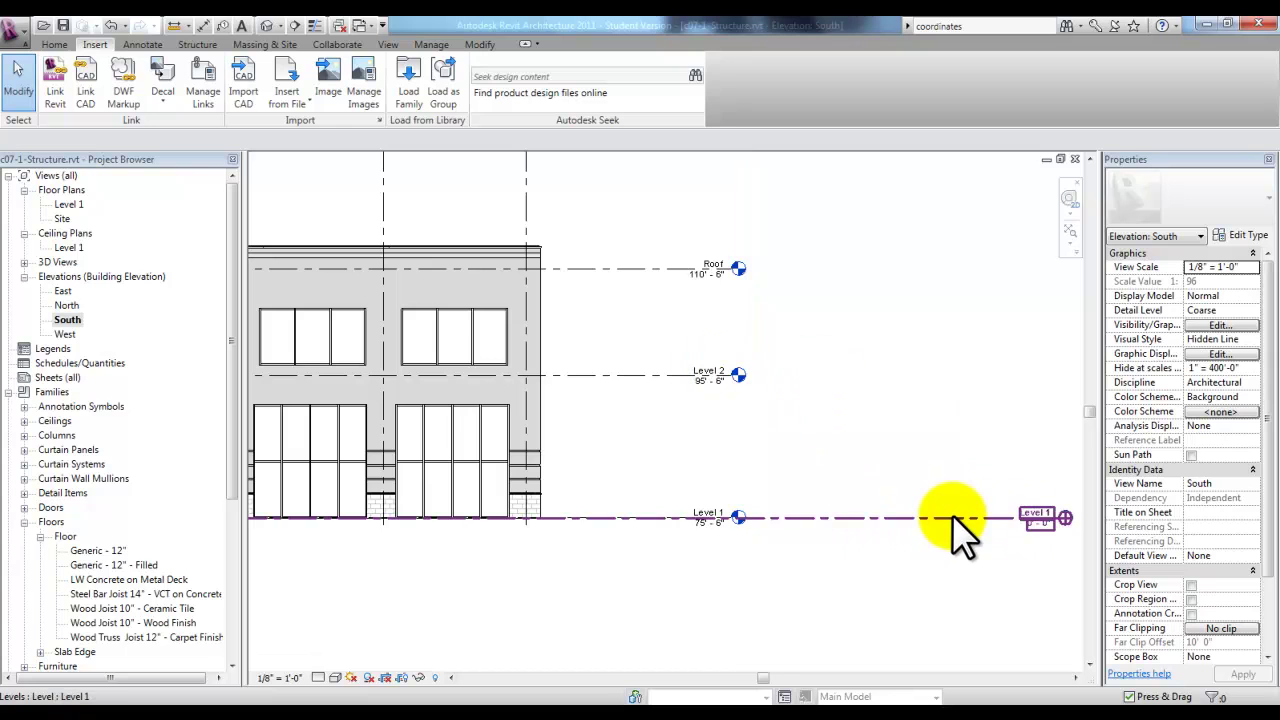
{"action": "left_click", "coordinate": [480, 45]}
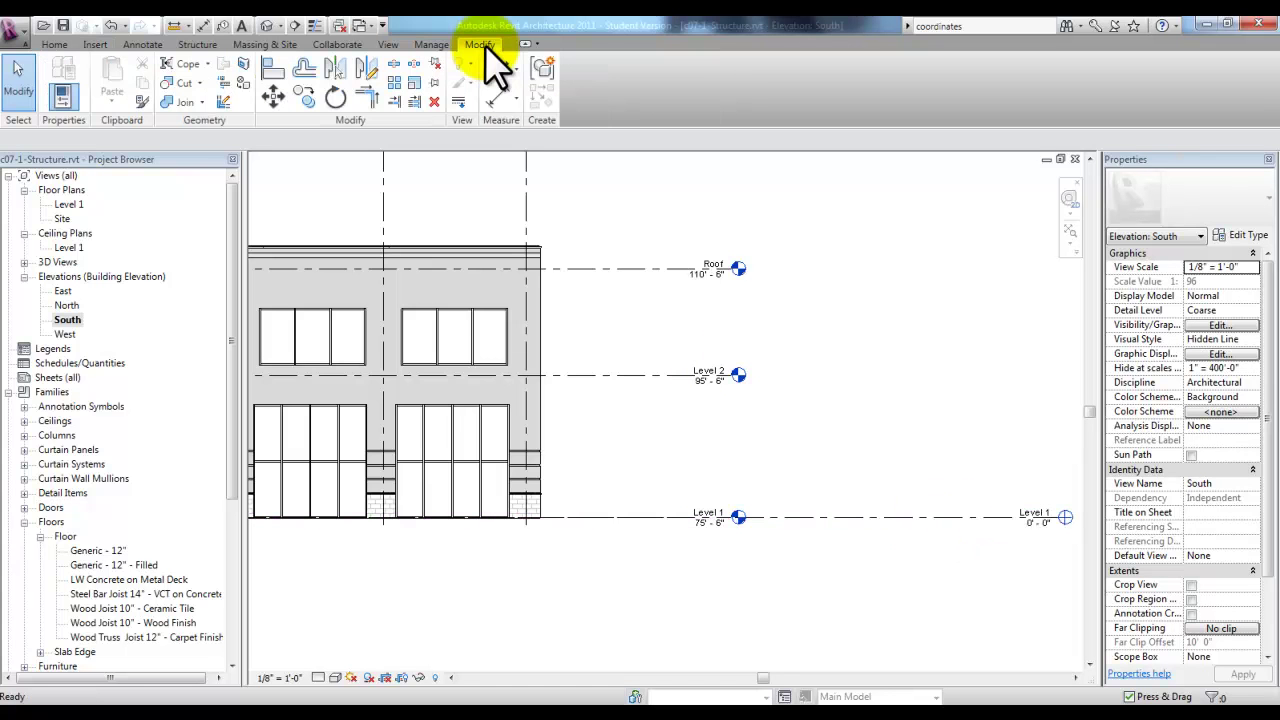
{"action": "left_click", "coordinate": [271, 70]}
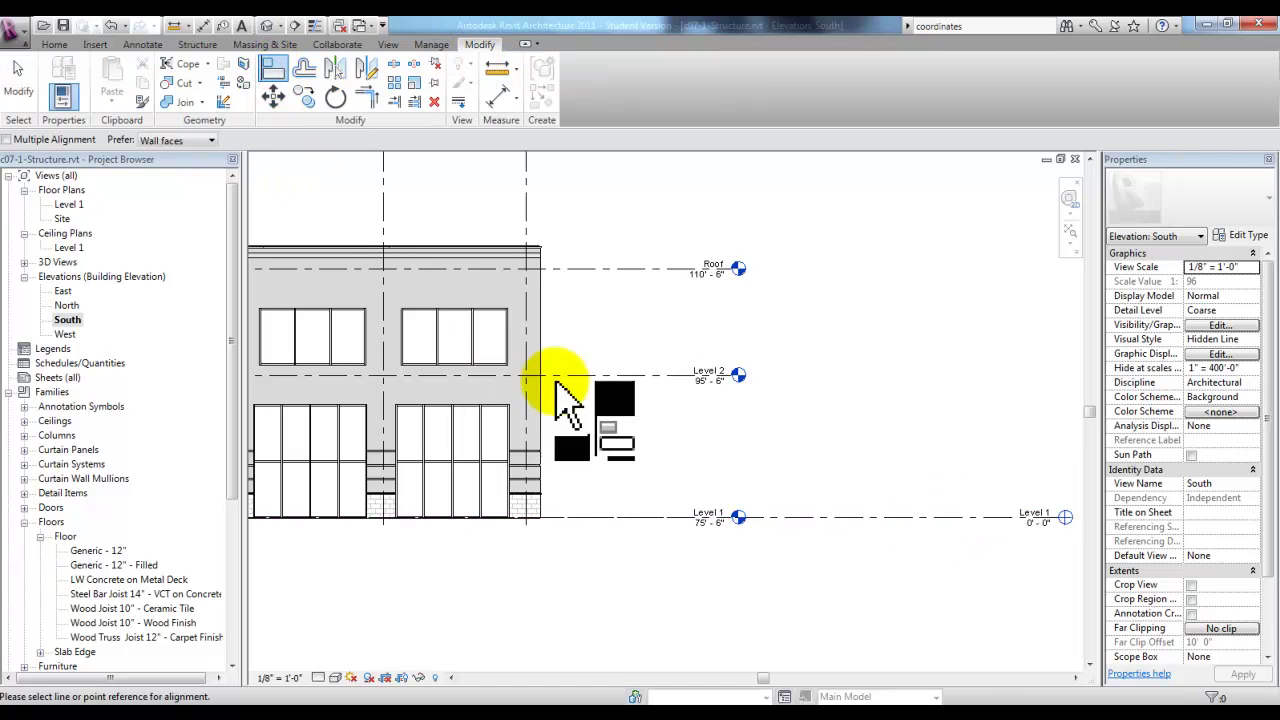
{"action": "left_click", "coordinate": [826, 519]}
{"action": "scroll", "coordinate": [777, 525], "scroll_direction": "up", "scroll_amount": 2}
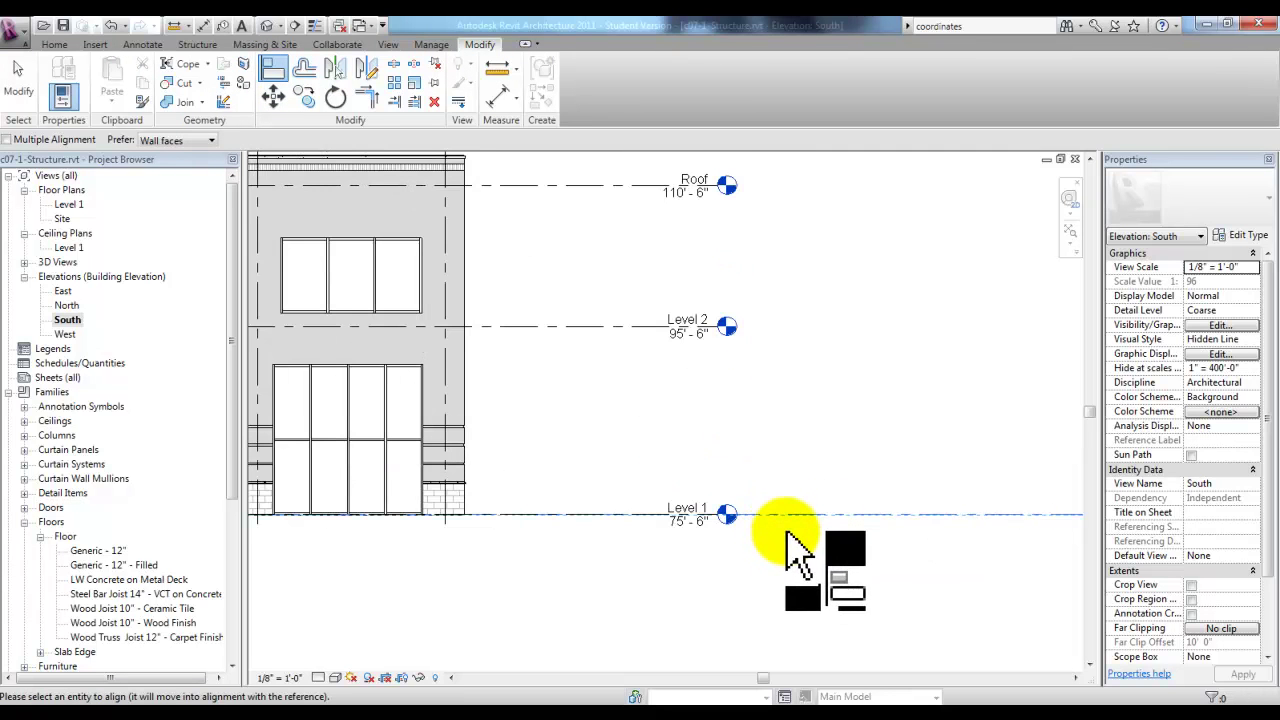
{"action": "left_click", "coordinate": [634, 523]}
{"action": "key", "text": "Escape"}
{"action": "scroll", "coordinate": [650, 560], "scroll_direction": "down", "scroll_amount": 1}
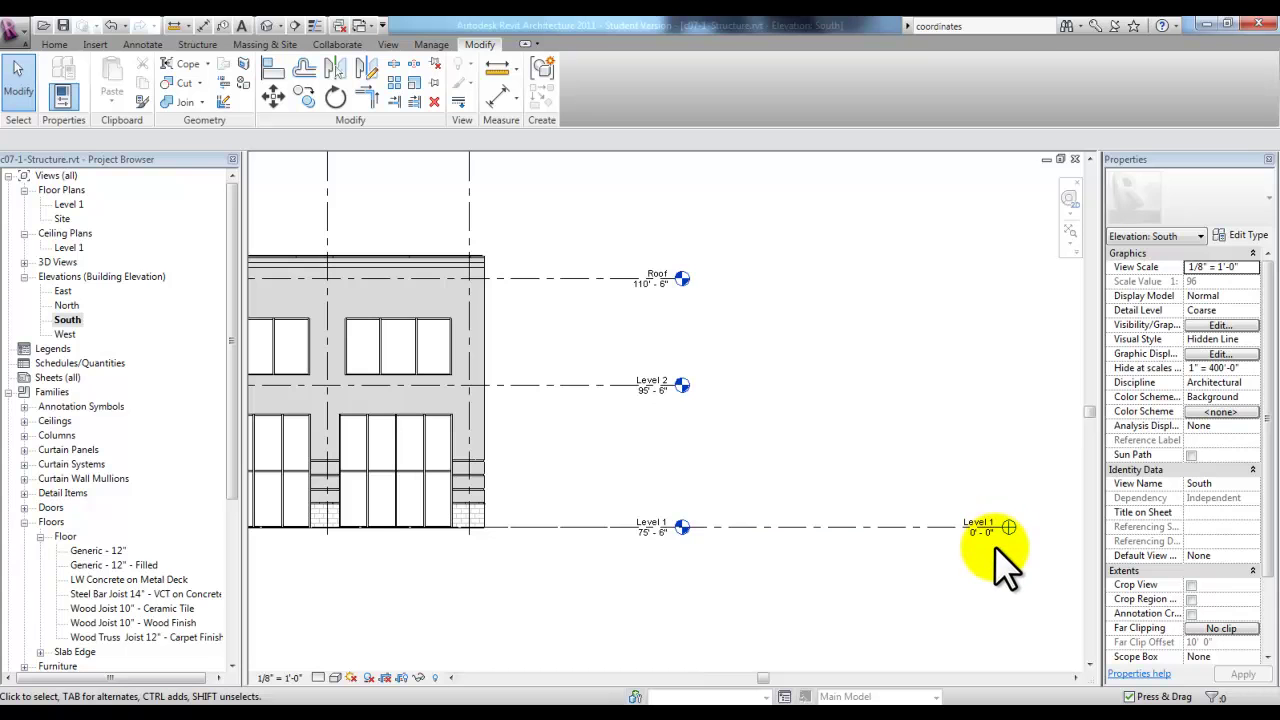
Step: Acquire shared coordinates from the linked architecture model via Manage > Coordinates
{"action": "left_click", "coordinate": [433, 46]}
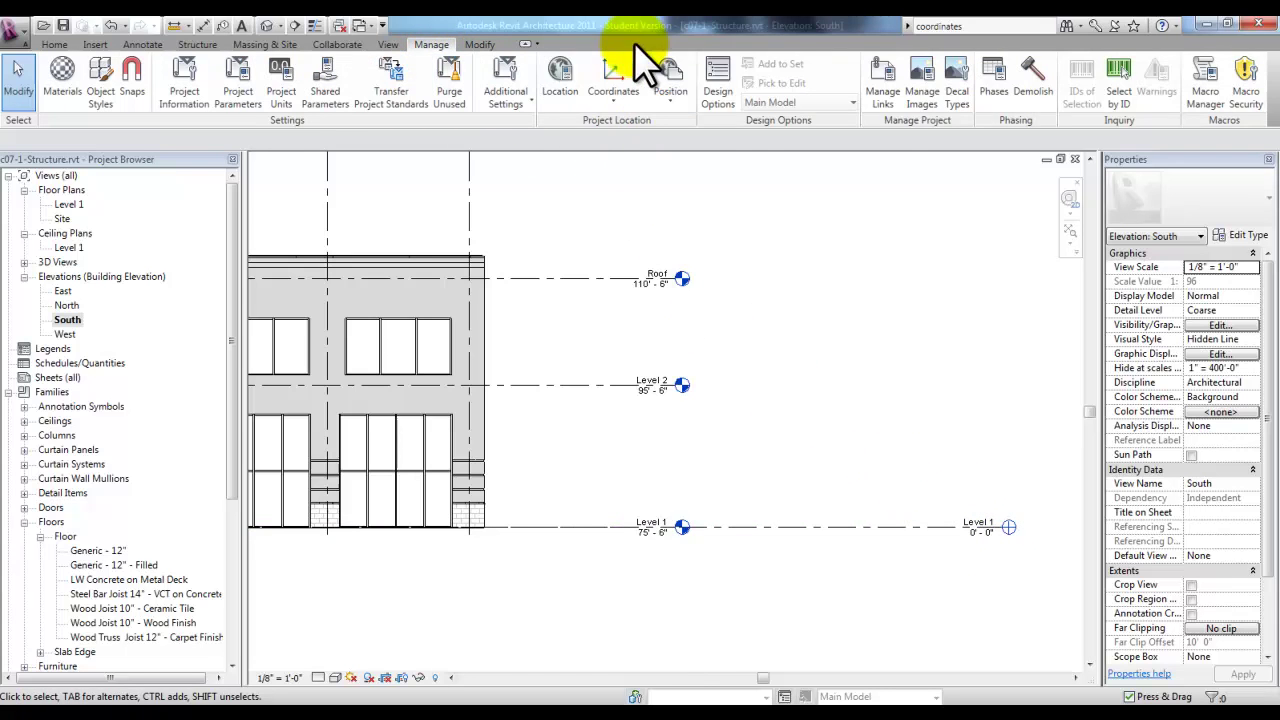
{"action": "left_click", "coordinate": [620, 100]}
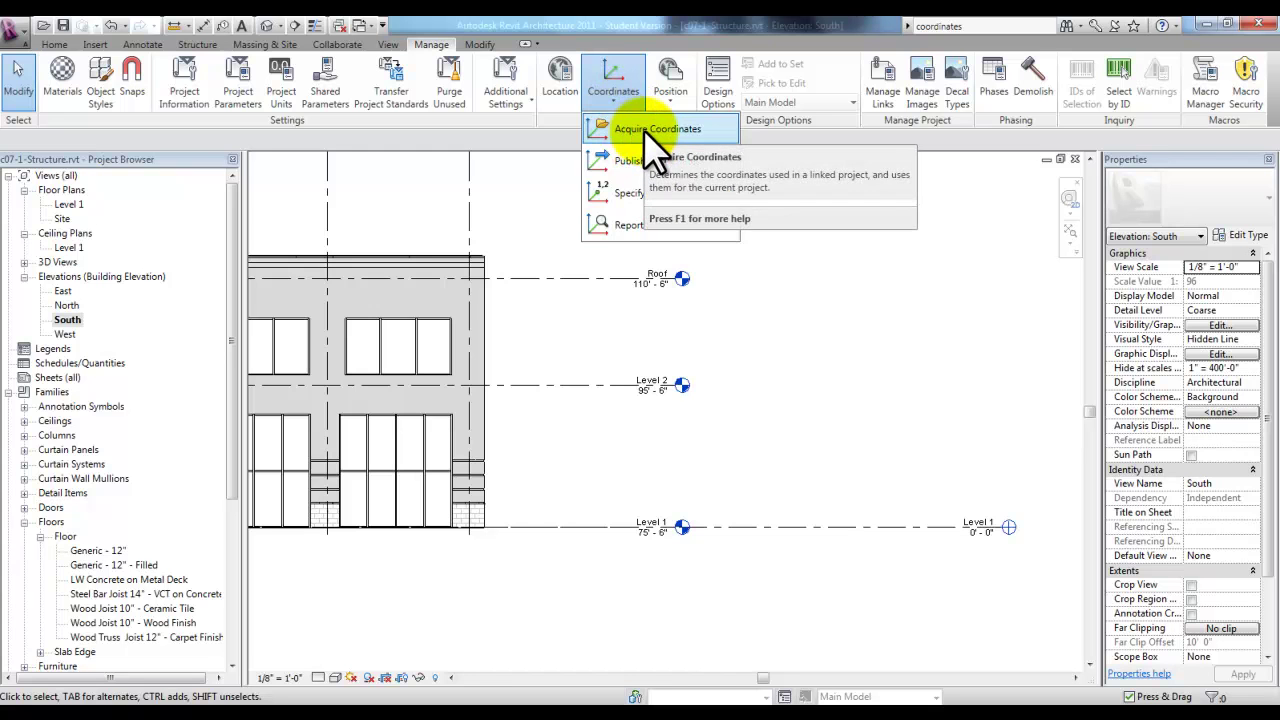
{"action": "left_click", "coordinate": [645, 130]}
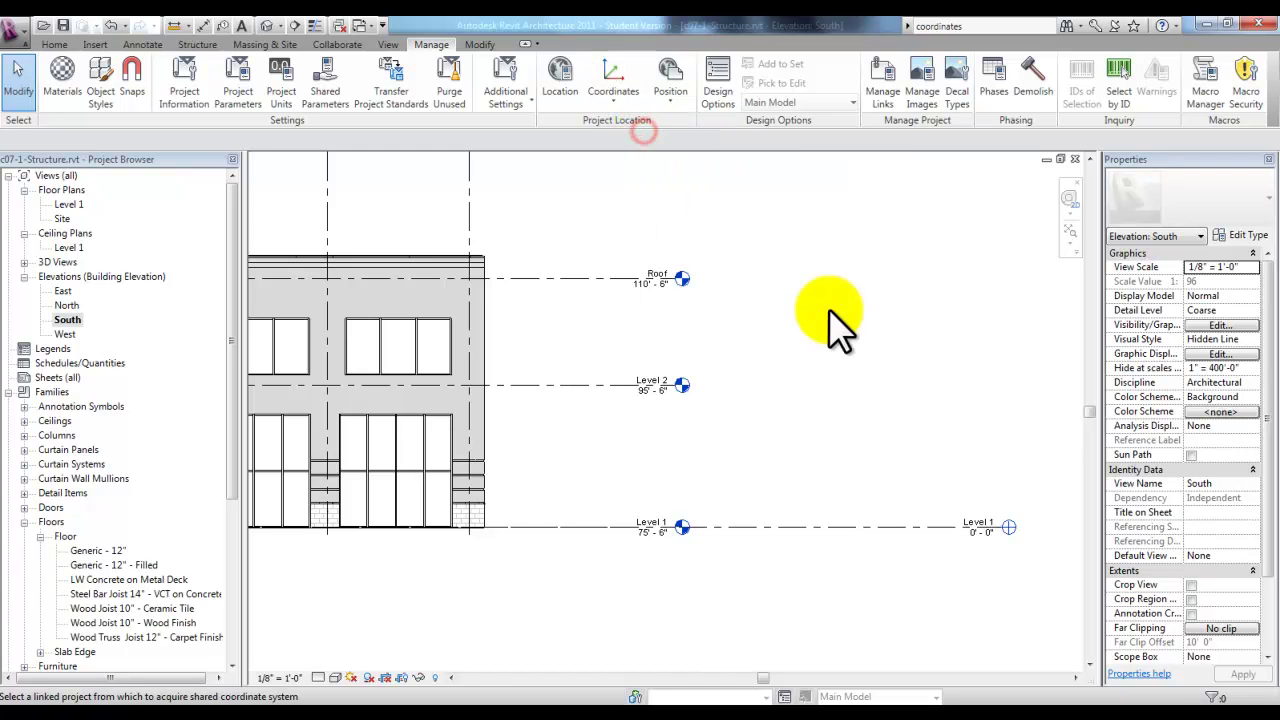
{"action": "left_click", "coordinate": [648, 523]}
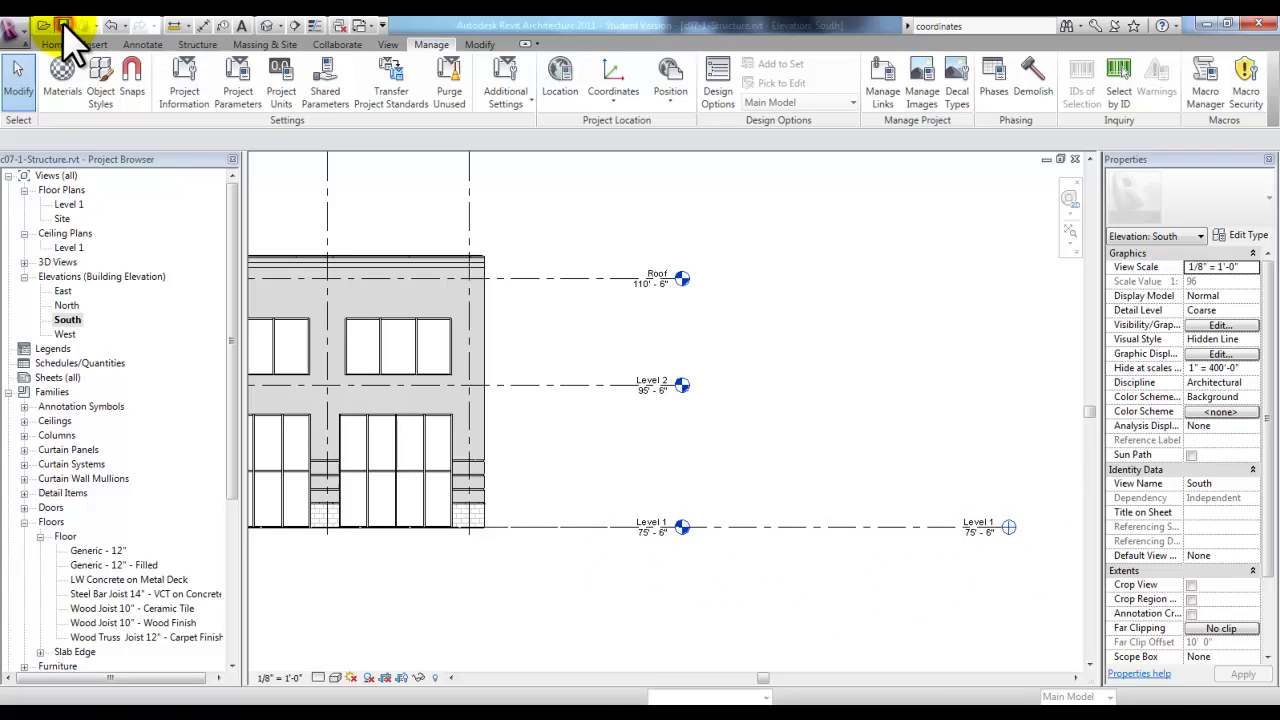
Step: In the Level 1 plan, open Visibility/Graphics display settings for the linked architecture model
{"action": "double_click", "coordinate": [72, 203]}
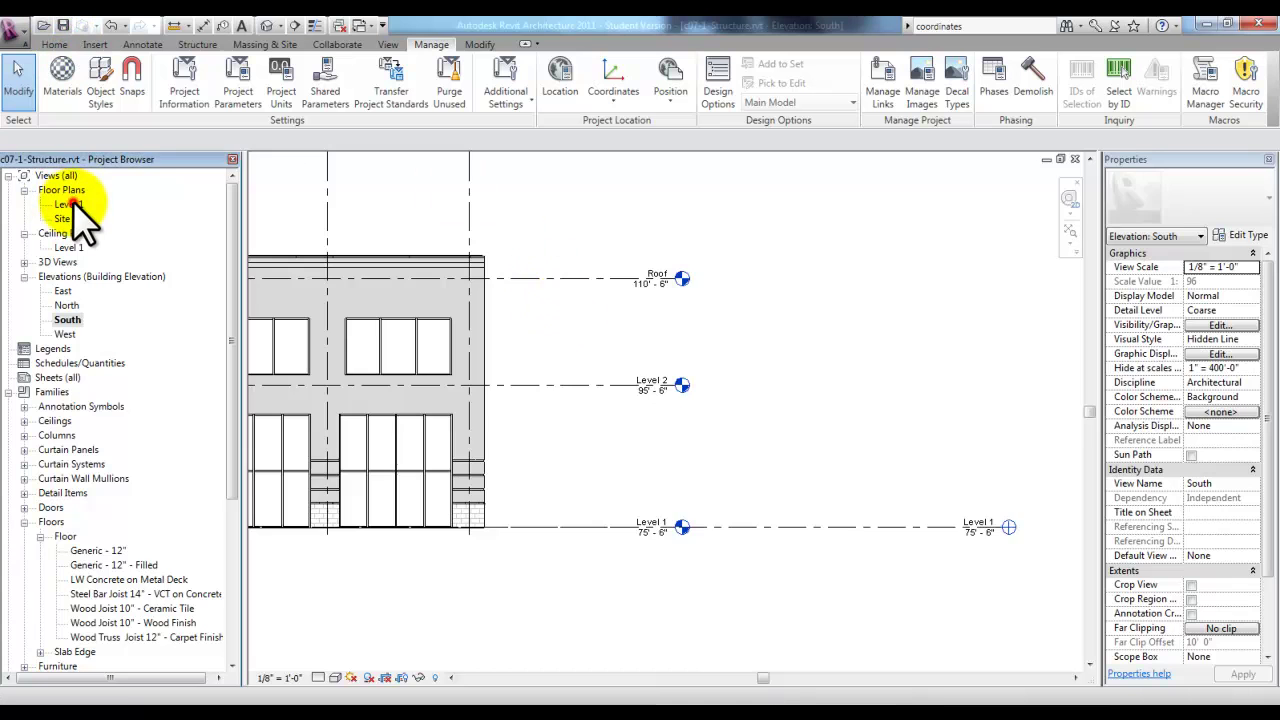
{"action": "left_click", "coordinate": [421, 485]}
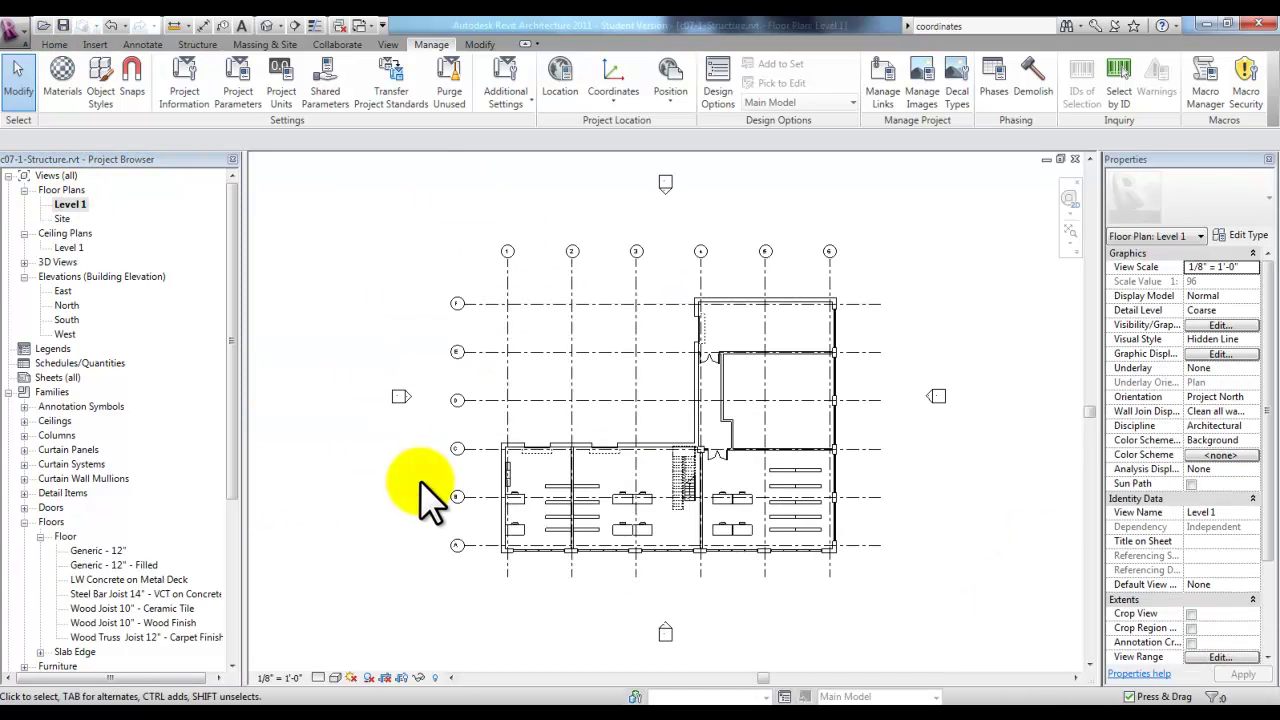
{"action": "key", "text": "v"}
{"action": "key", "text": "g"}
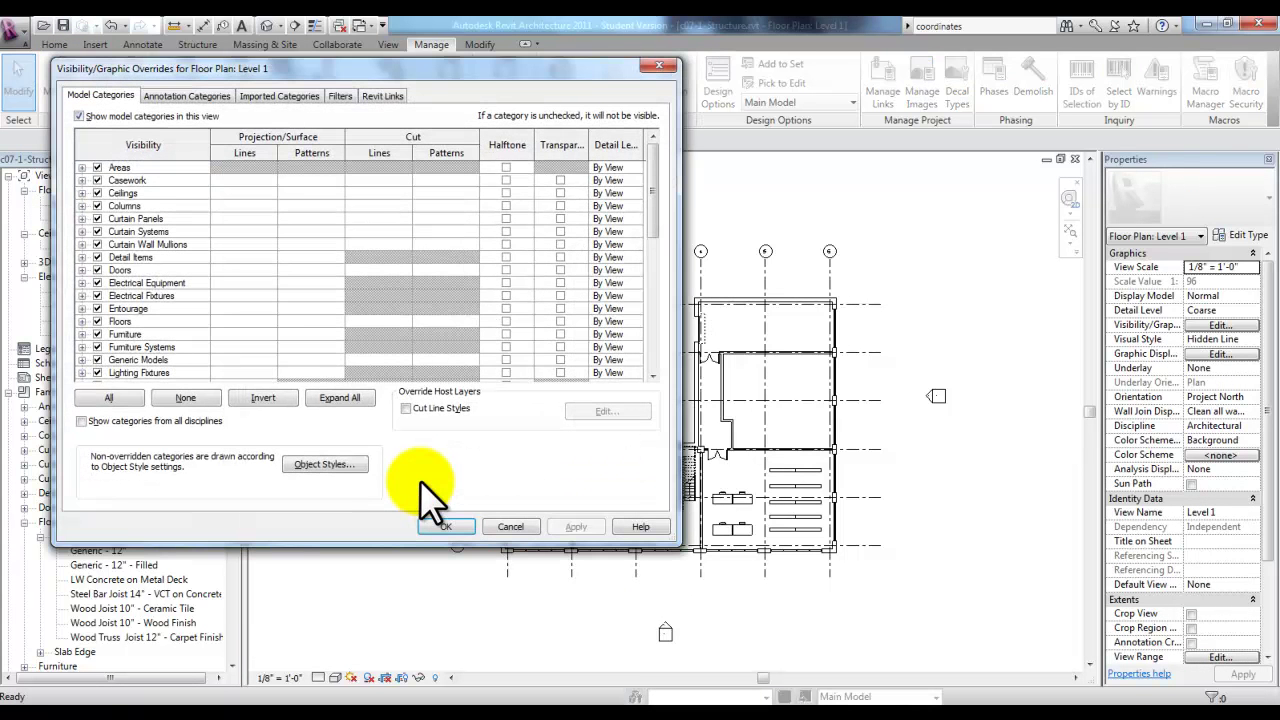
{"action": "left_click_drag", "start_coordinate": [445, 72], "coordinate": [502, 82]}
{"action": "left_click", "coordinate": [445, 102]}
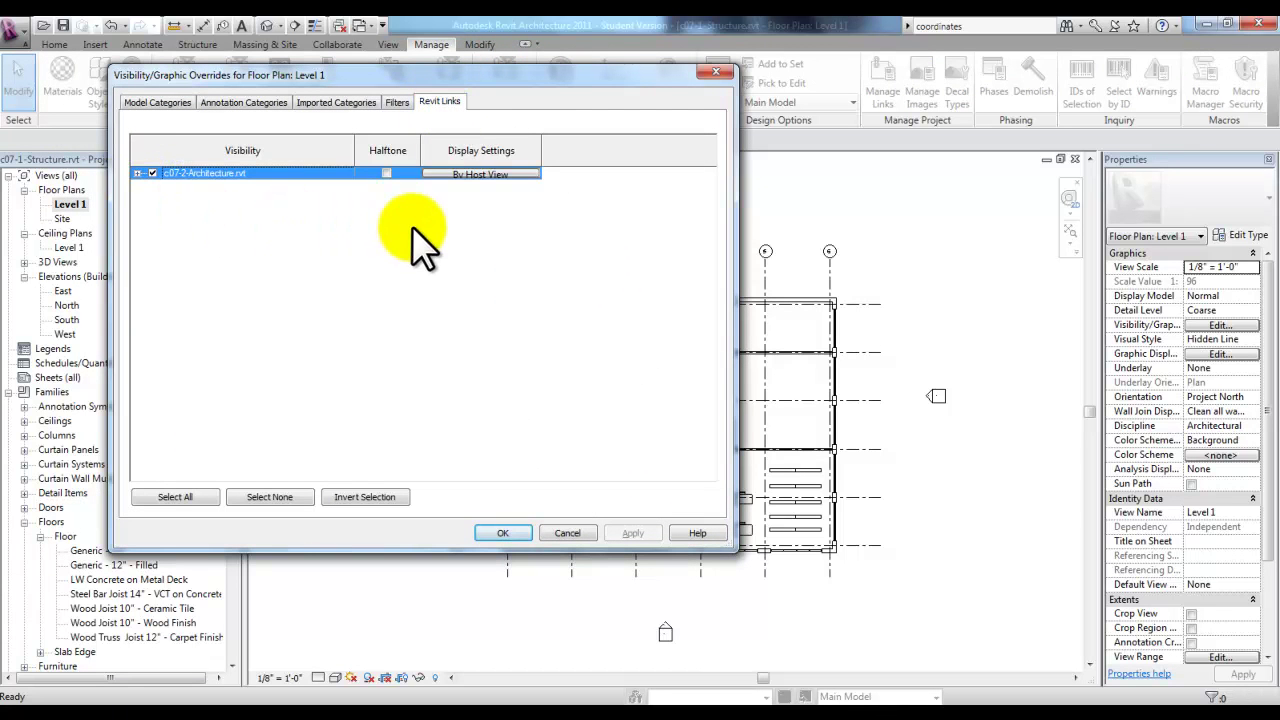
{"action": "left_click", "coordinate": [508, 173]}
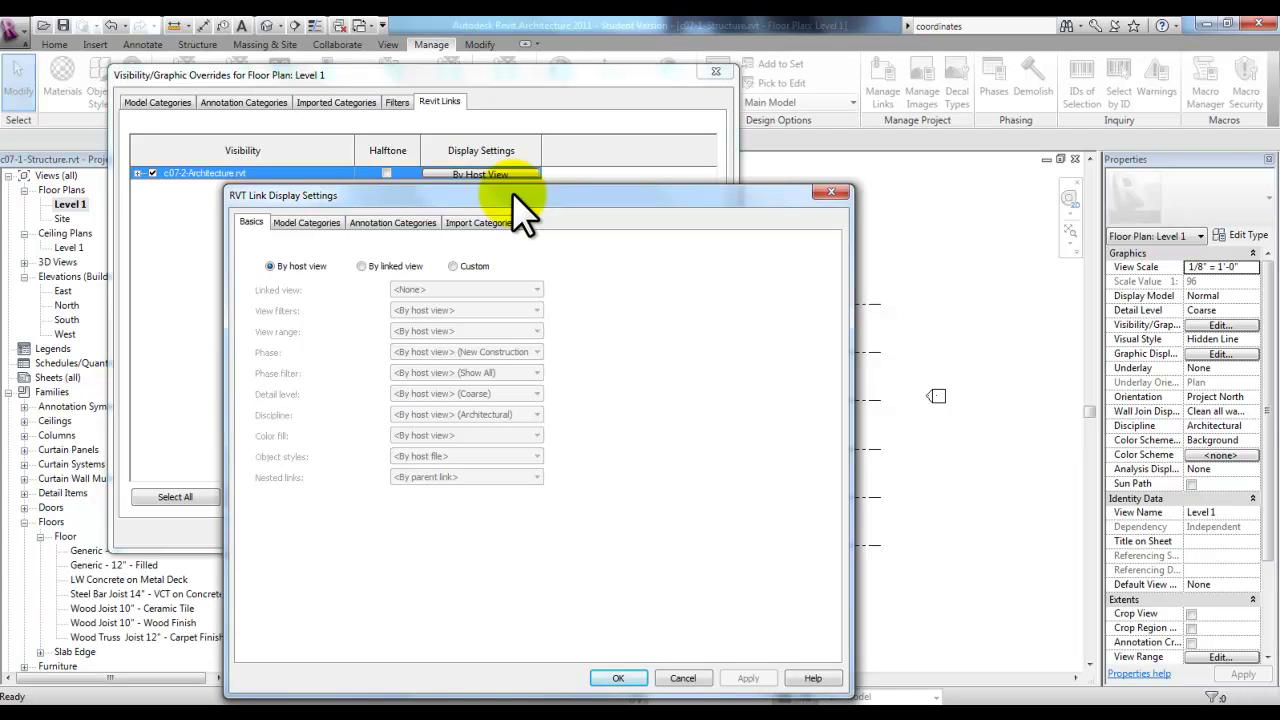
Step: Use custom model categories to hide the link's Casework, Furniture and Furniture Systems, then confirm
{"action": "left_click", "coordinate": [455, 267]}
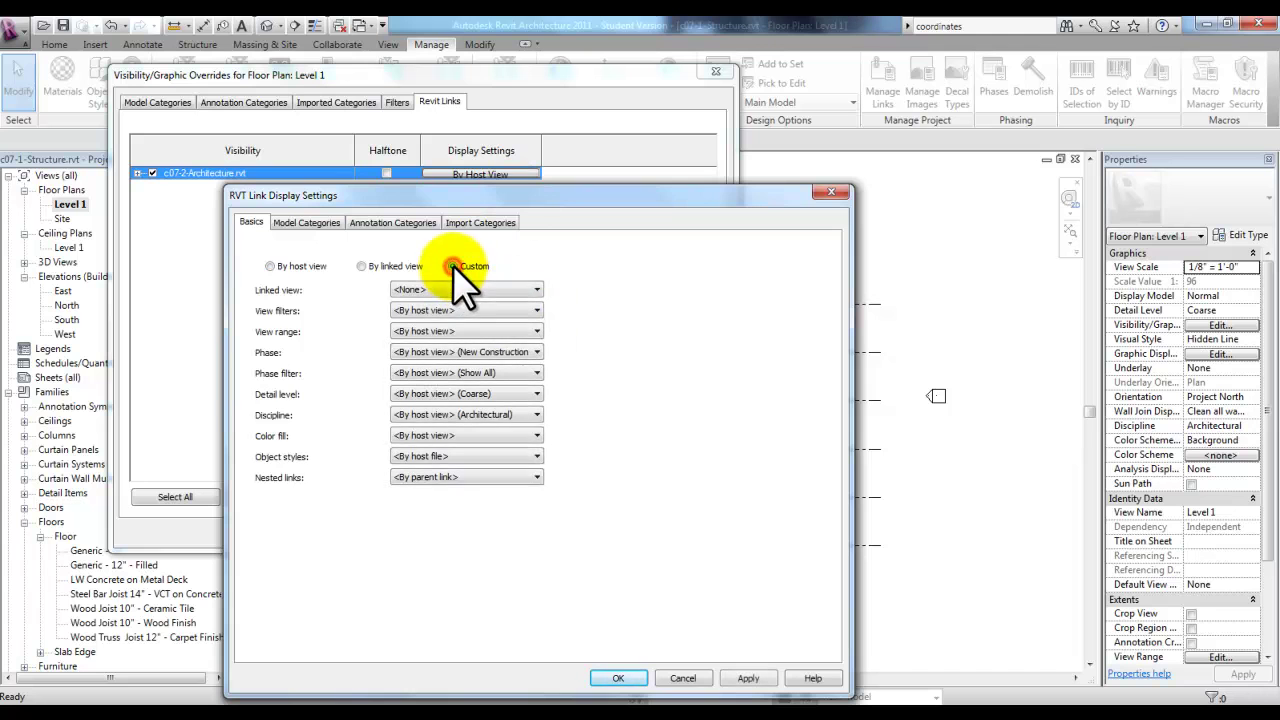
{"action": "left_click", "coordinate": [334, 221]}
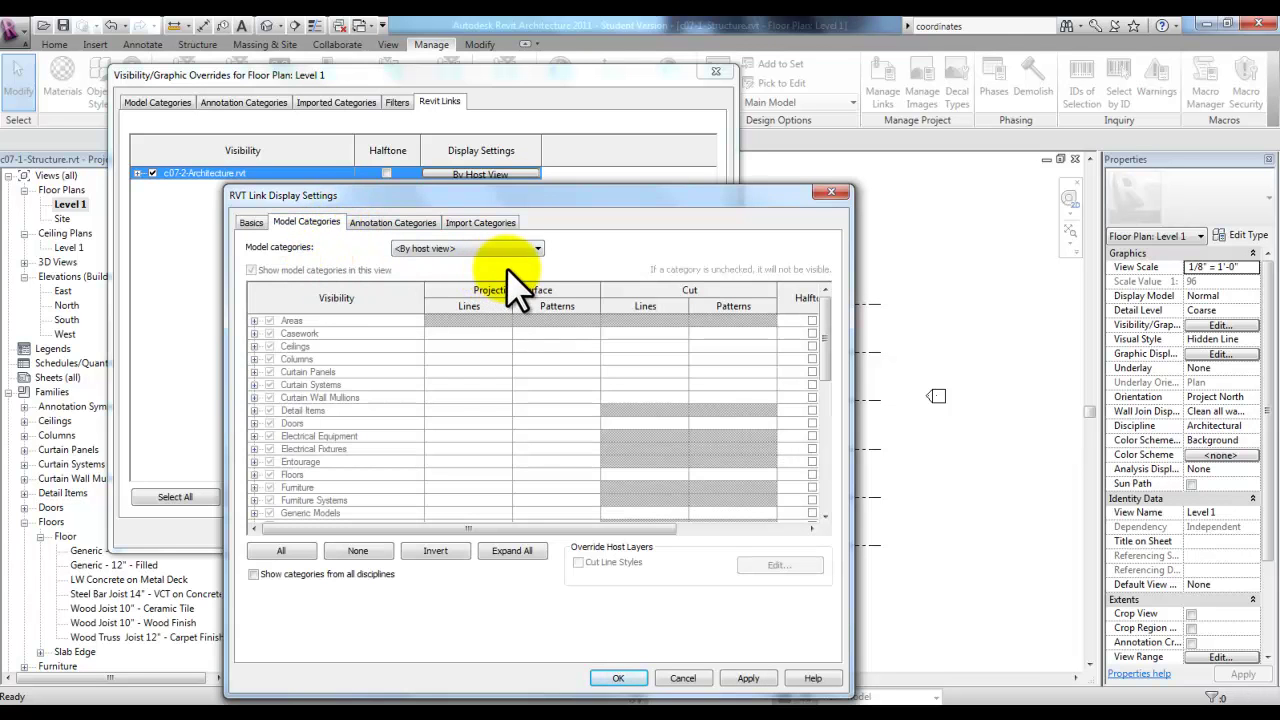
{"action": "left_click", "coordinate": [538, 249]}
{"action": "left_click", "coordinate": [540, 263]}
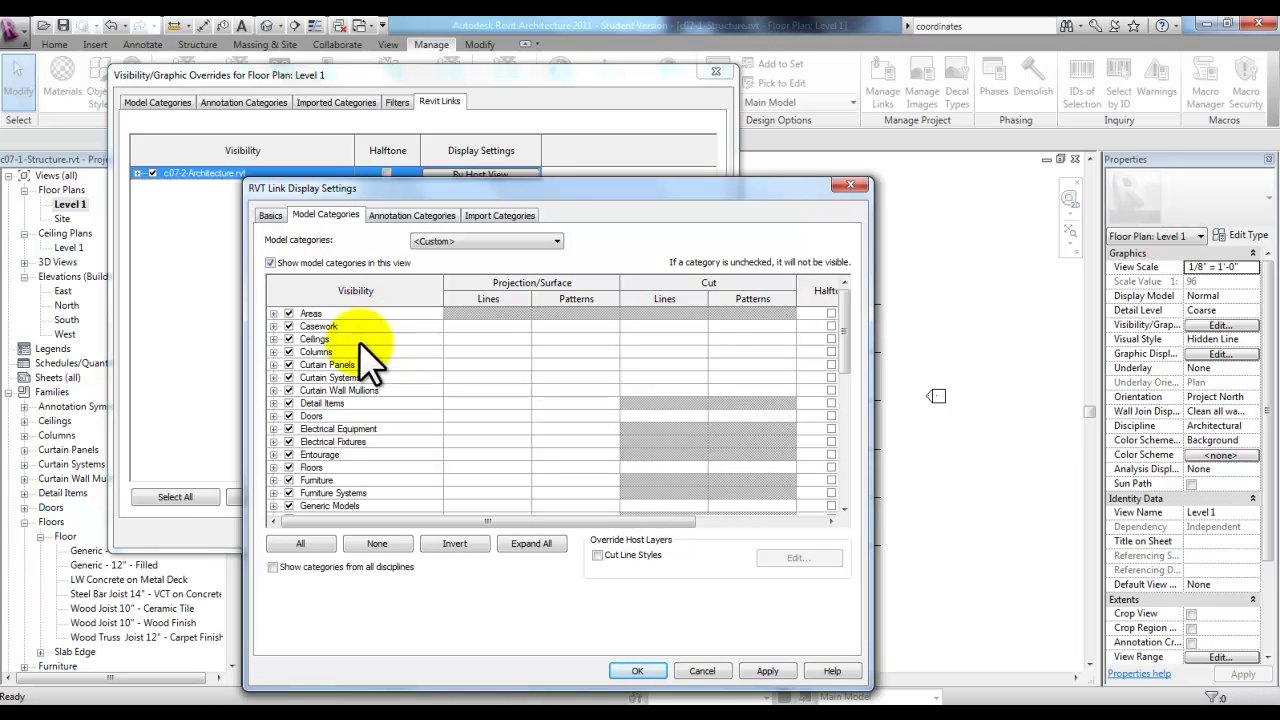
{"action": "left_click", "coordinate": [291, 327]}
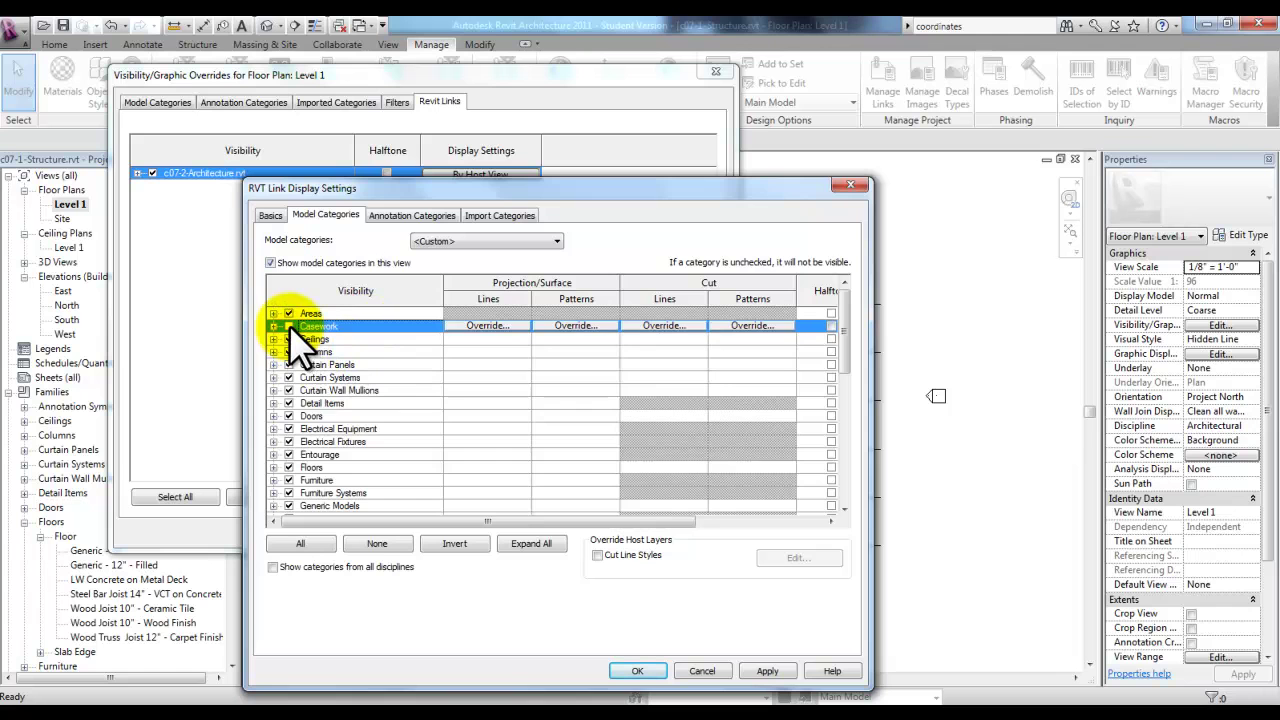
{"action": "left_click", "coordinate": [290, 480]}
{"action": "left_click", "coordinate": [289, 480]}
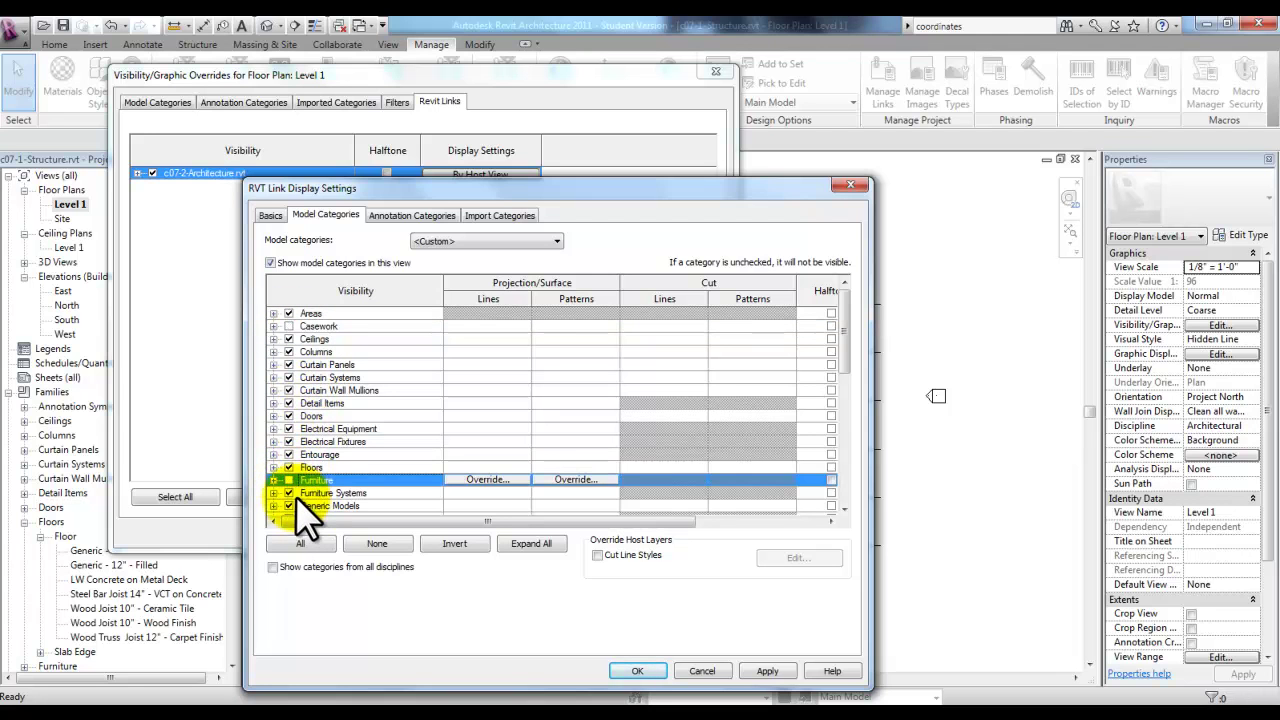
{"action": "left_click", "coordinate": [291, 493]}
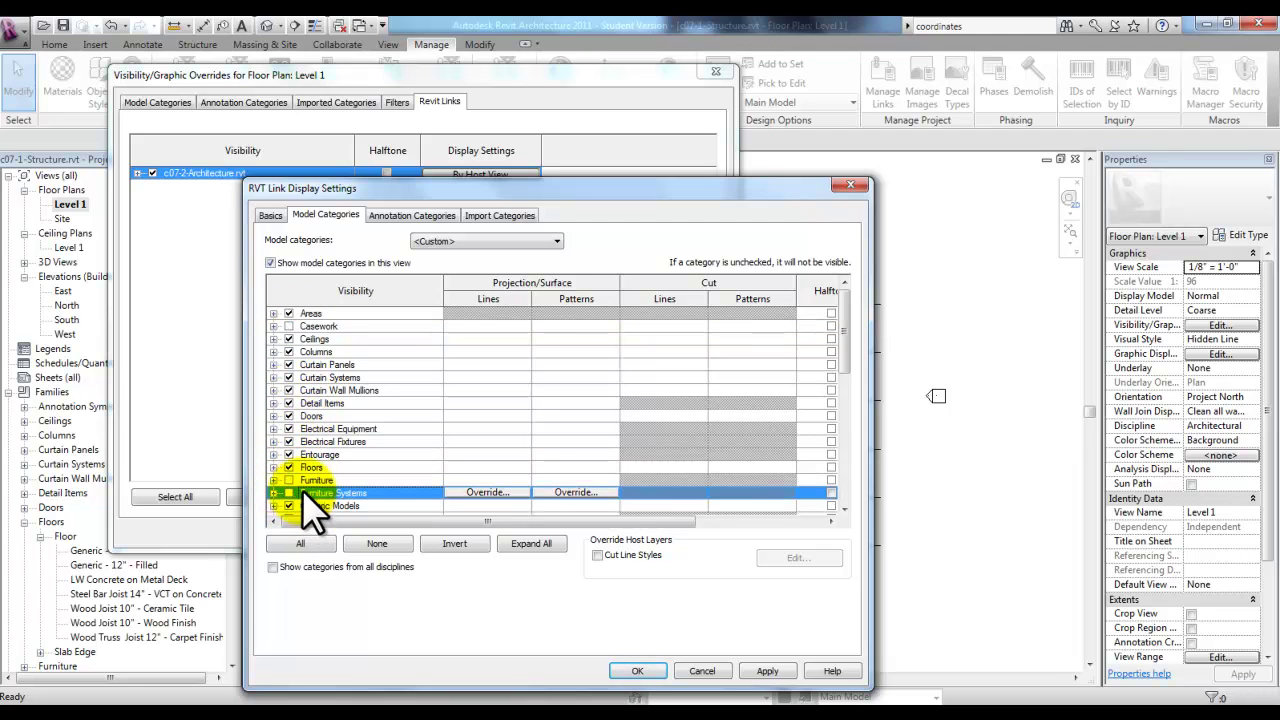
{"action": "left_click", "coordinate": [637, 671]}
{"action": "left_click", "coordinate": [511, 531]}
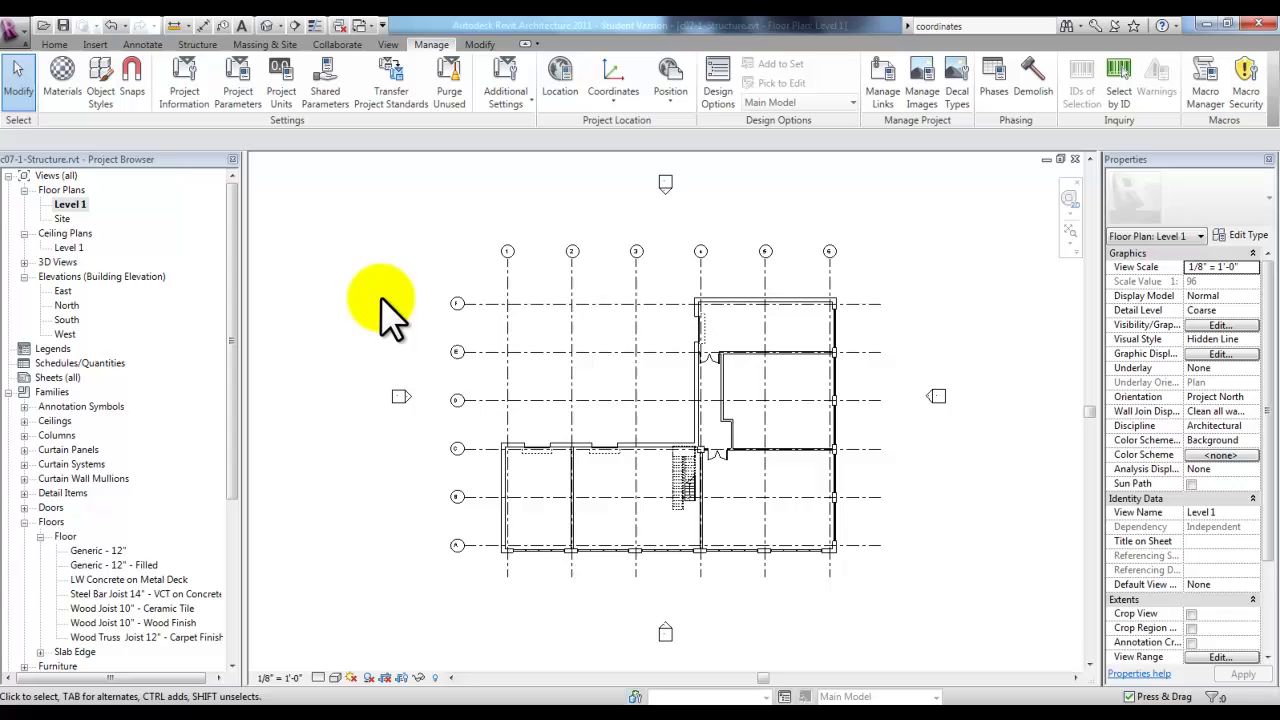
Step: Set the link's Linked view to Floor Plan: Level 1-A-Anno in Visibility/Graphics
{"action": "key", "text": "v"}
{"action": "key", "text": "g"}
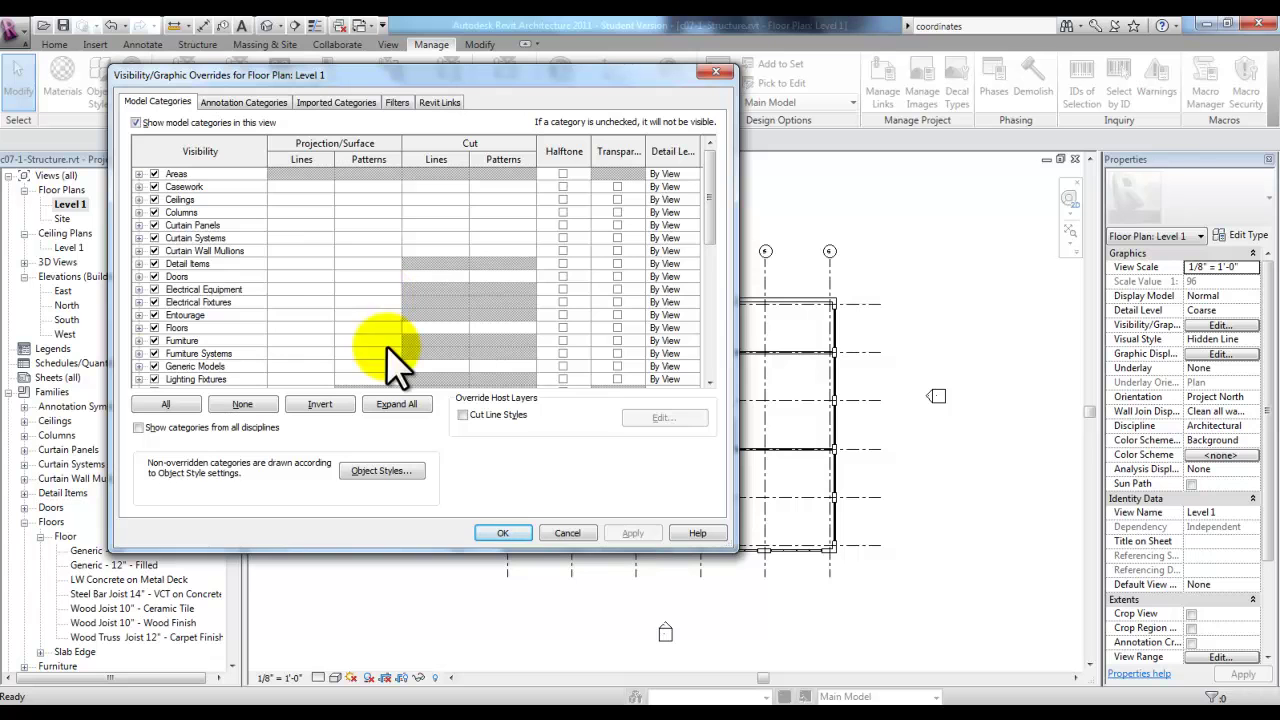
{"action": "left_click", "coordinate": [455, 108]}
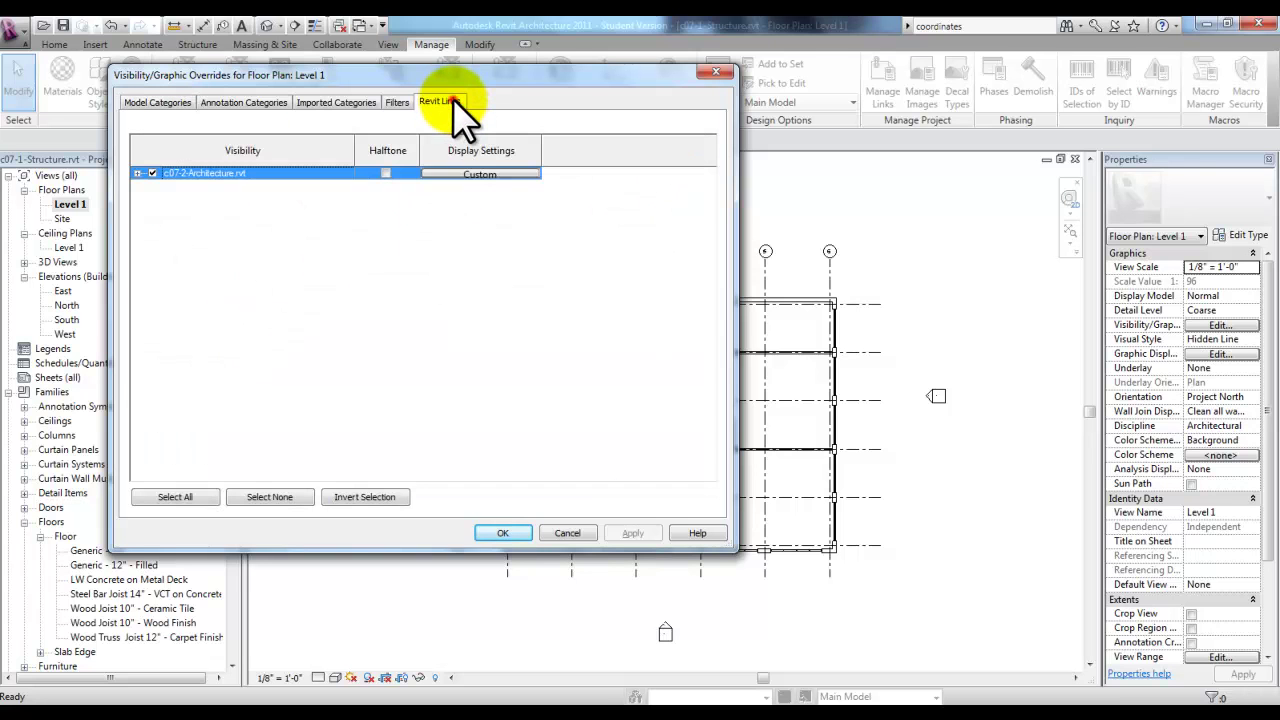
{"action": "left_click", "coordinate": [484, 176]}
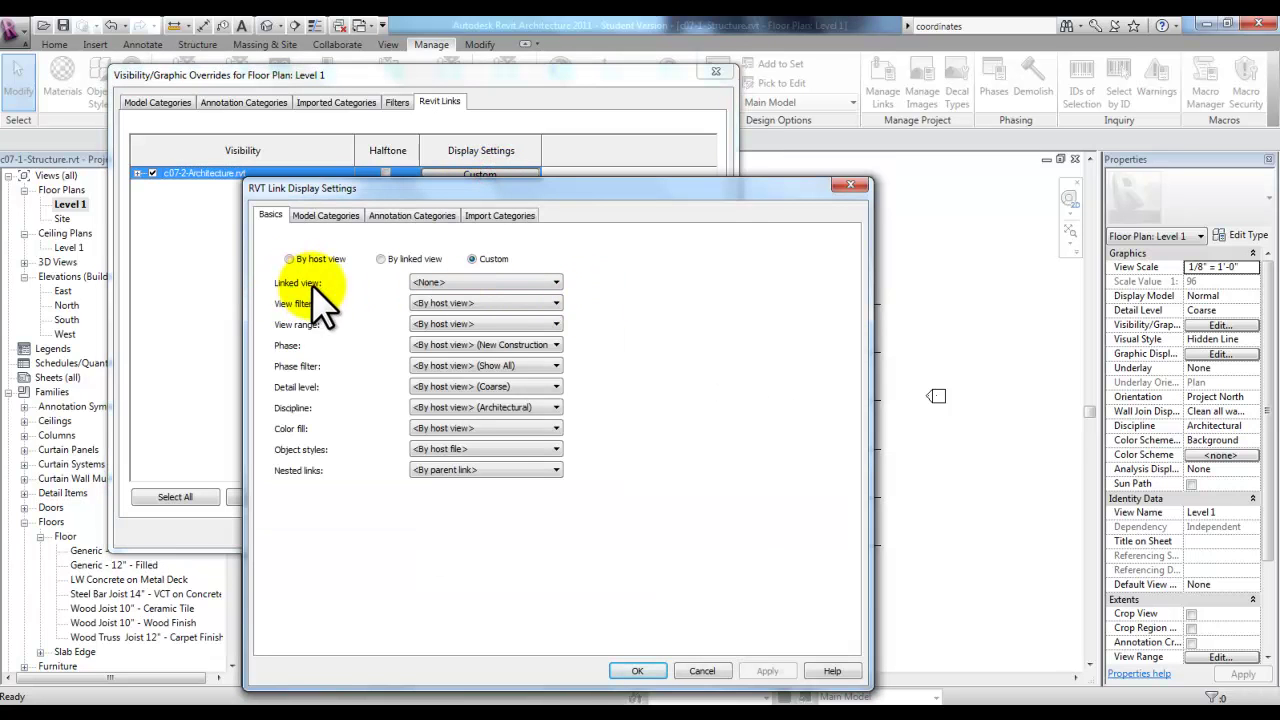
{"action": "left_click", "coordinate": [557, 283]}
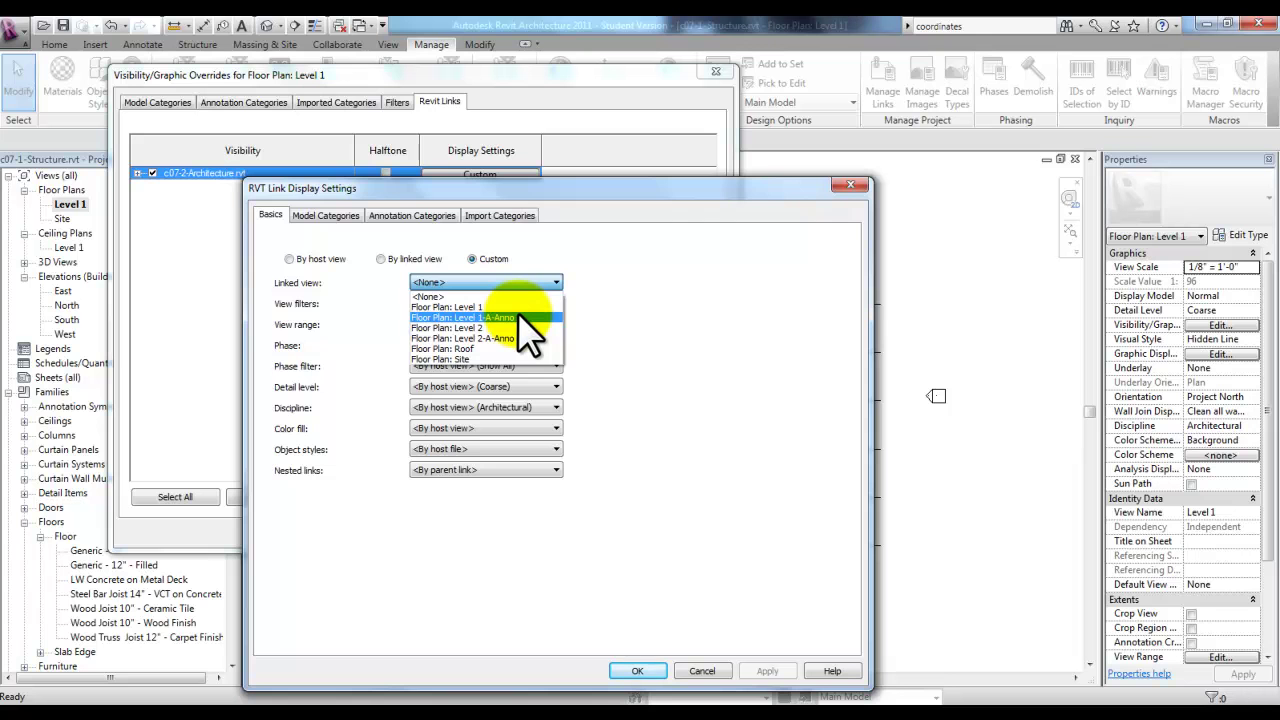
{"action": "left_click", "coordinate": [519, 316]}
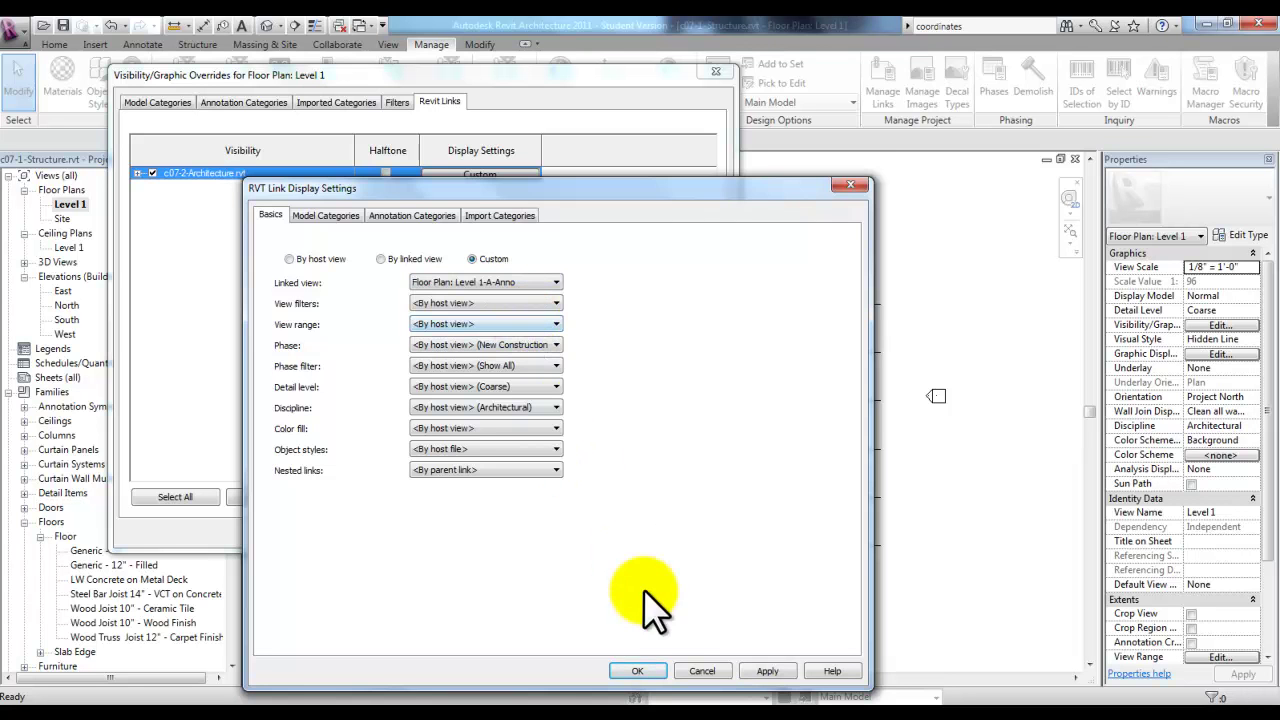
{"action": "left_click", "coordinate": [645, 671]}
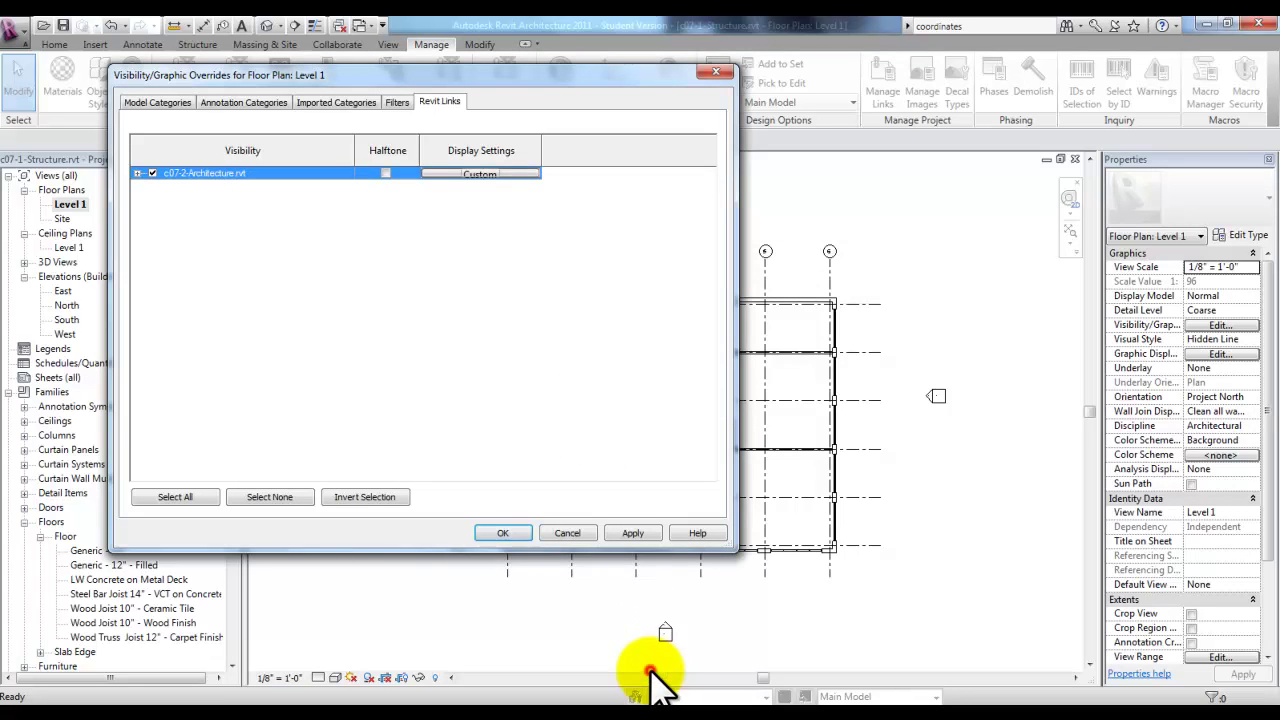
{"action": "left_click", "coordinate": [510, 533]}
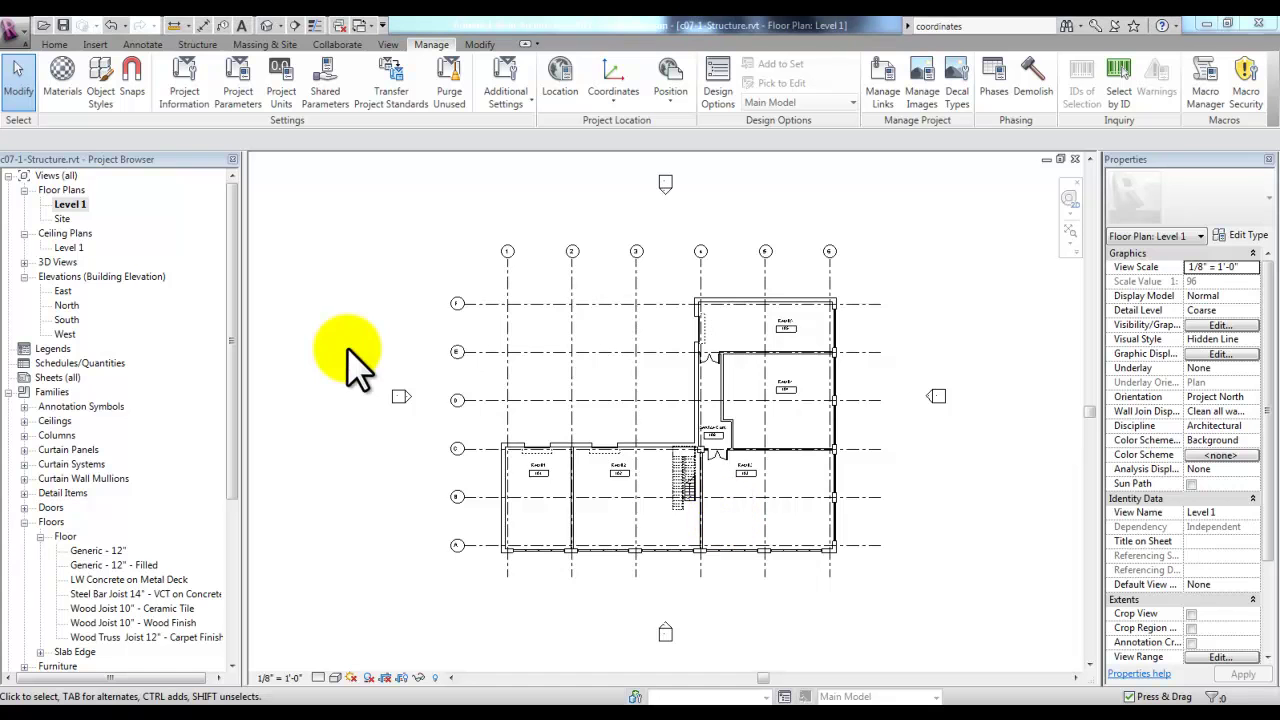
Step: Start Copy/Monitor with Select Link on the architecture model and open its Options
{"action": "left_click", "coordinate": [340, 44]}
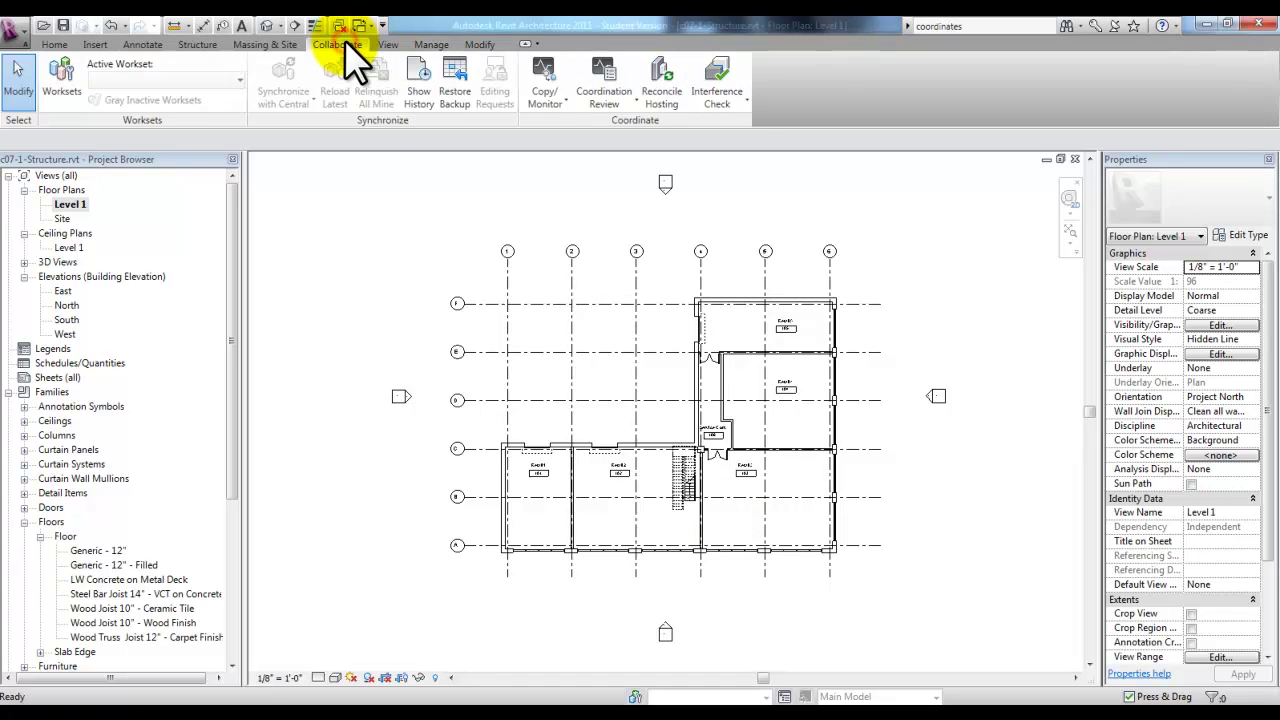
{"action": "left_click", "coordinate": [549, 98]}
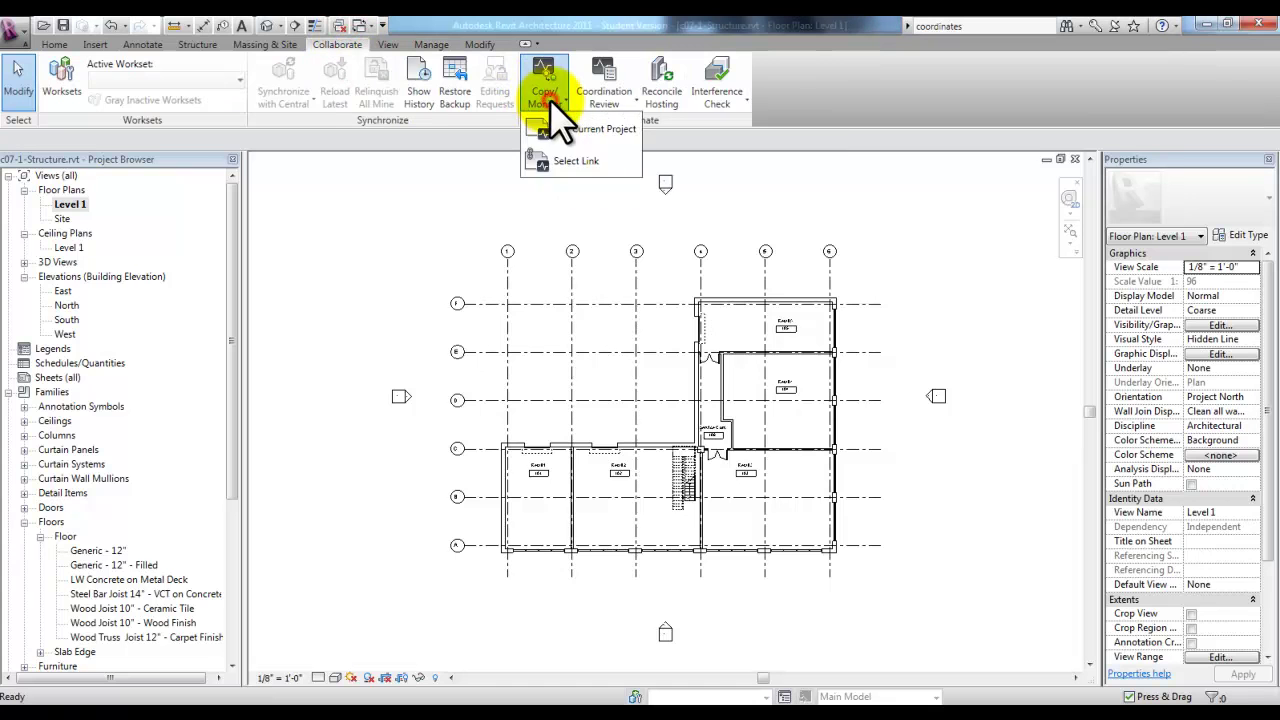
{"action": "left_click", "coordinate": [576, 162]}
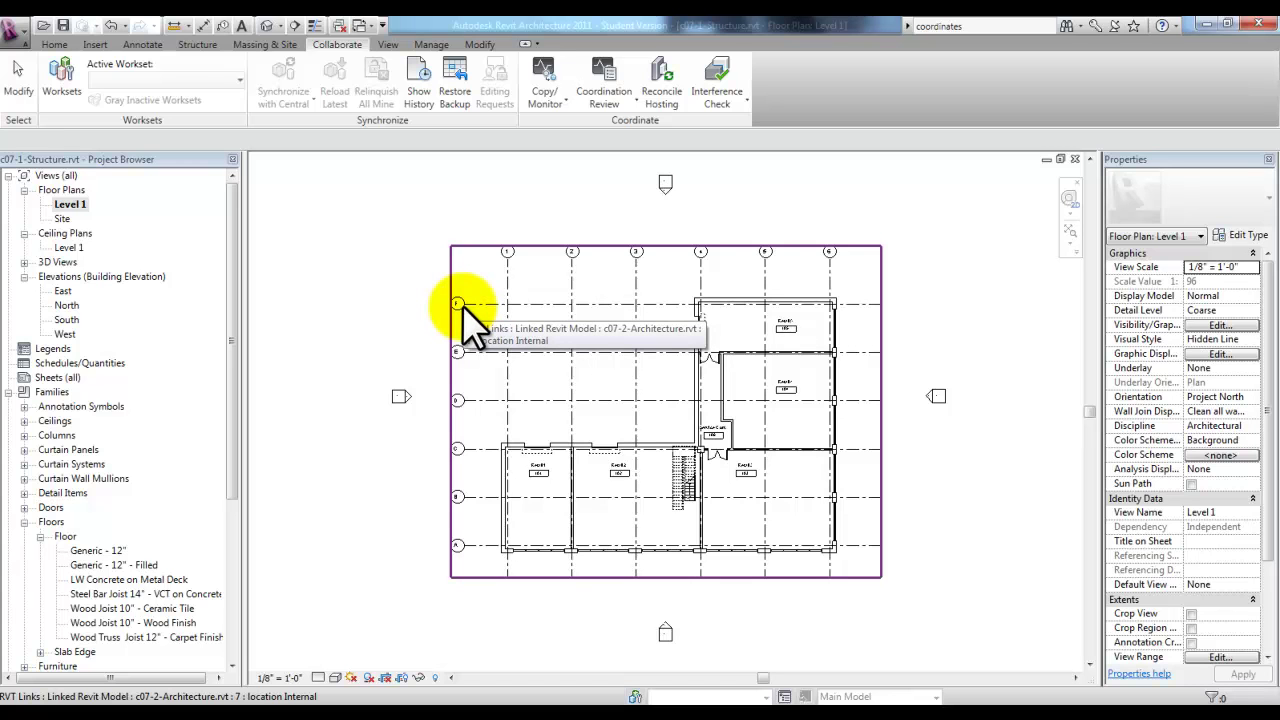
{"action": "left_click", "coordinate": [463, 306]}
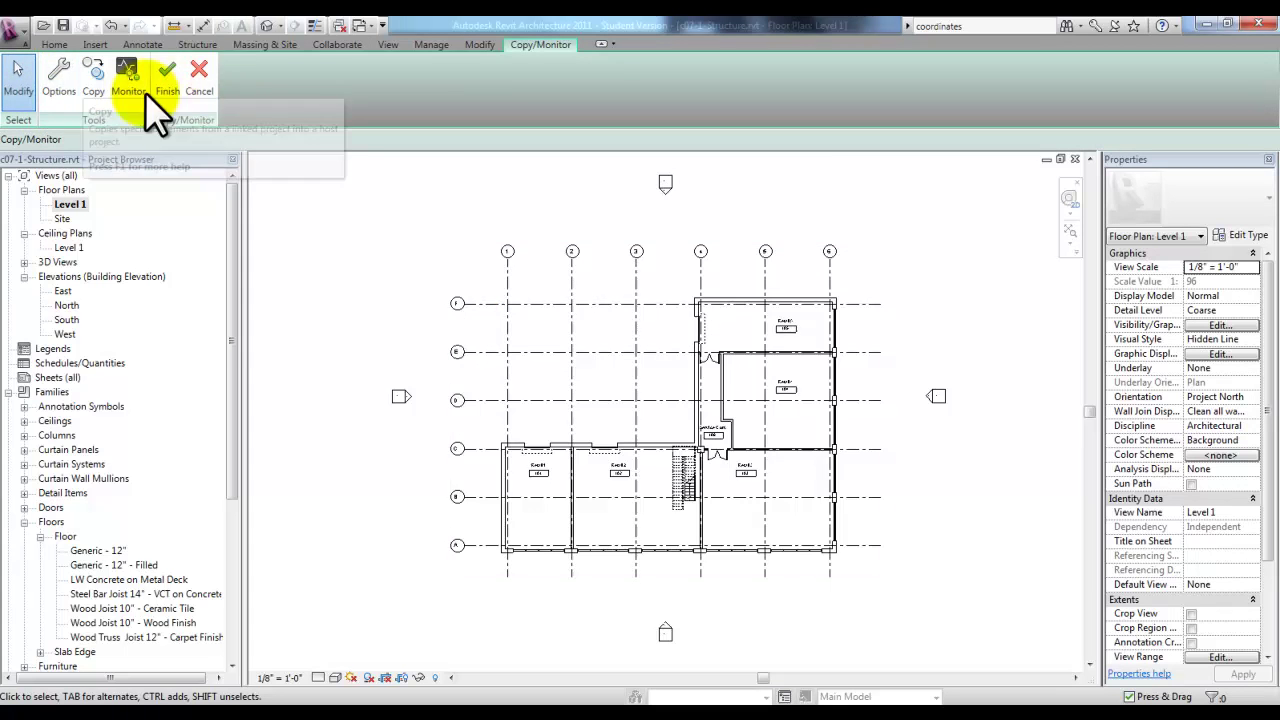
{"action": "left_click", "coordinate": [57, 95]}
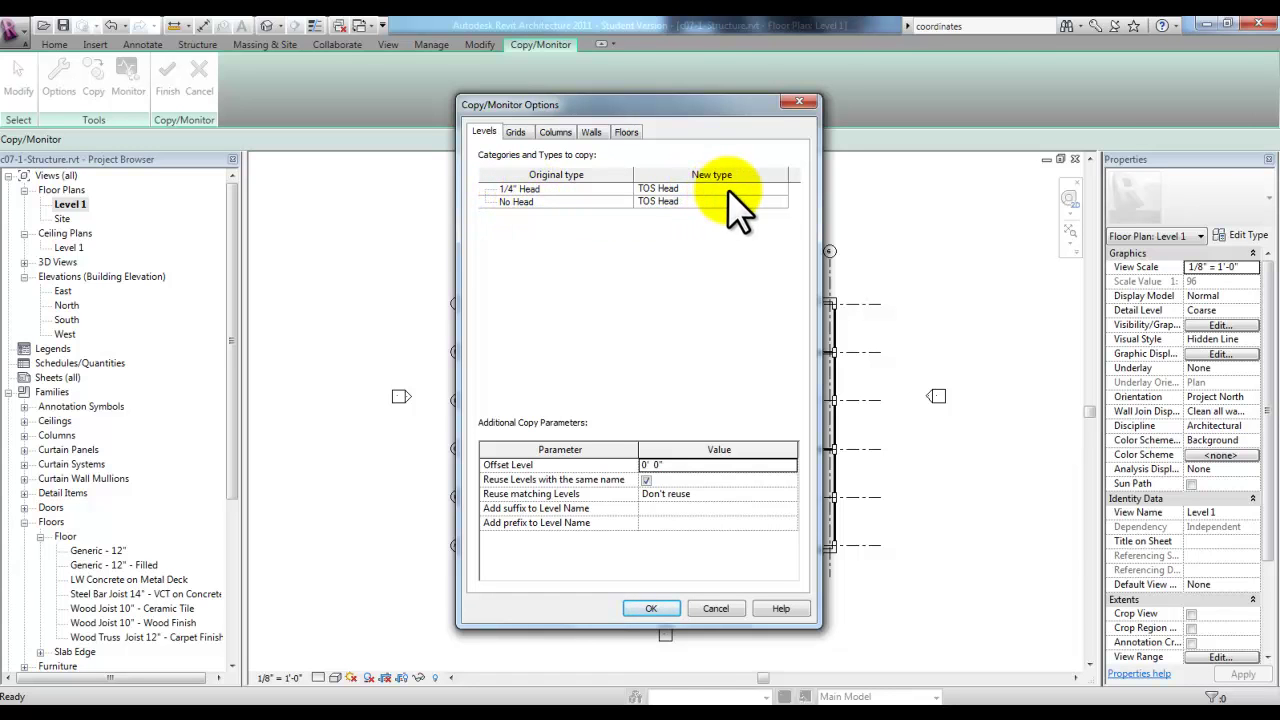
Step: Set the No Head level type to Don't copy this Type
{"action": "left_click", "coordinate": [783, 201]}
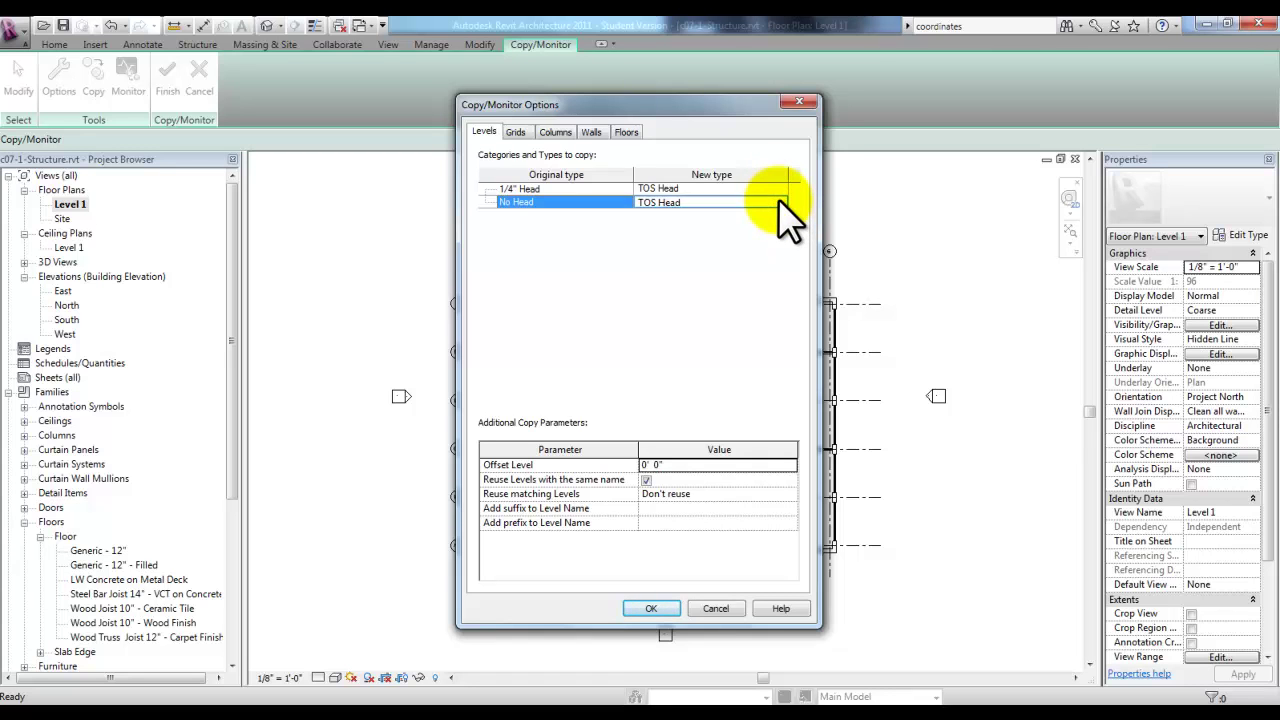
{"action": "left_click", "coordinate": [783, 202]}
{"action": "left_click", "coordinate": [779, 202]}
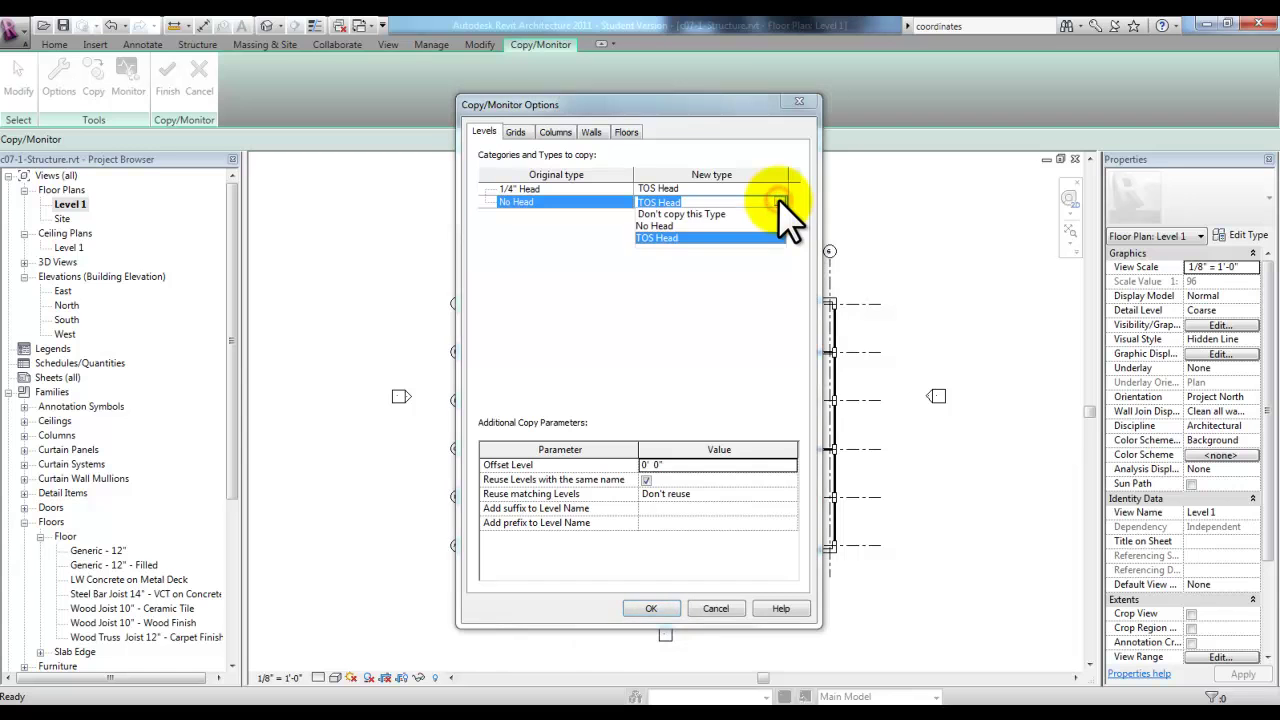
{"action": "left_click", "coordinate": [717, 213]}
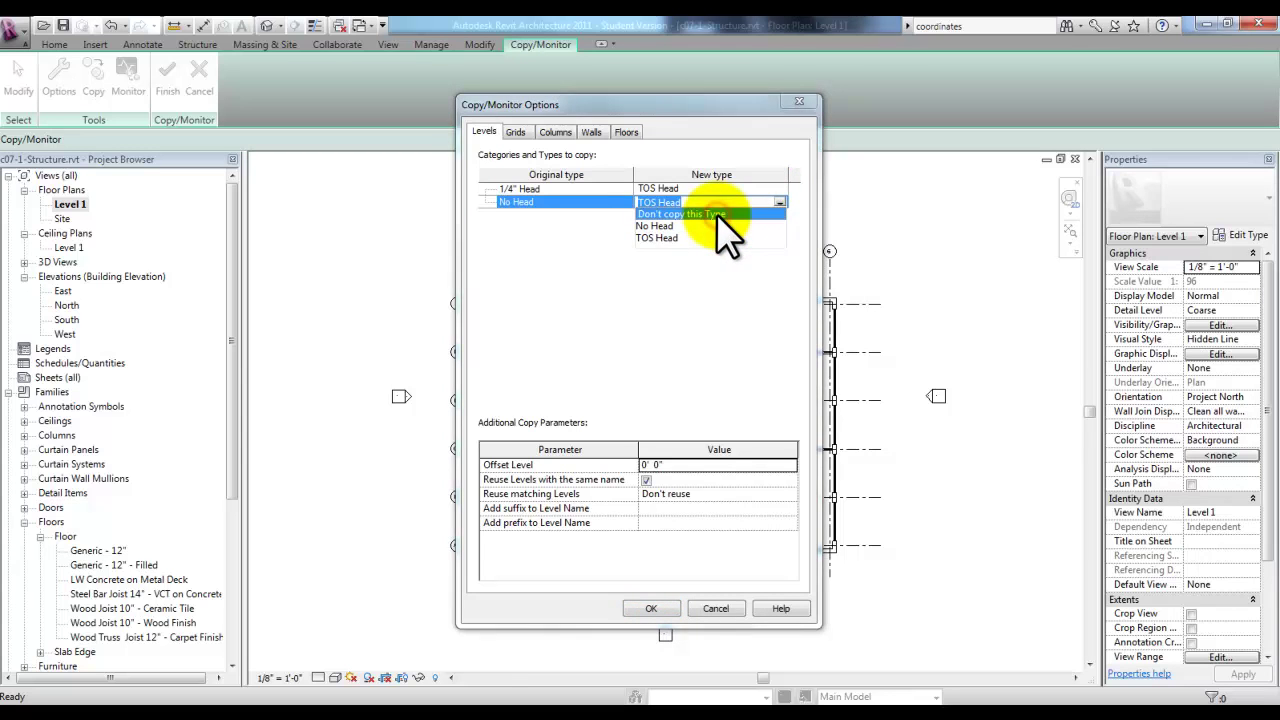
{"action": "left_click", "coordinate": [697, 222]}
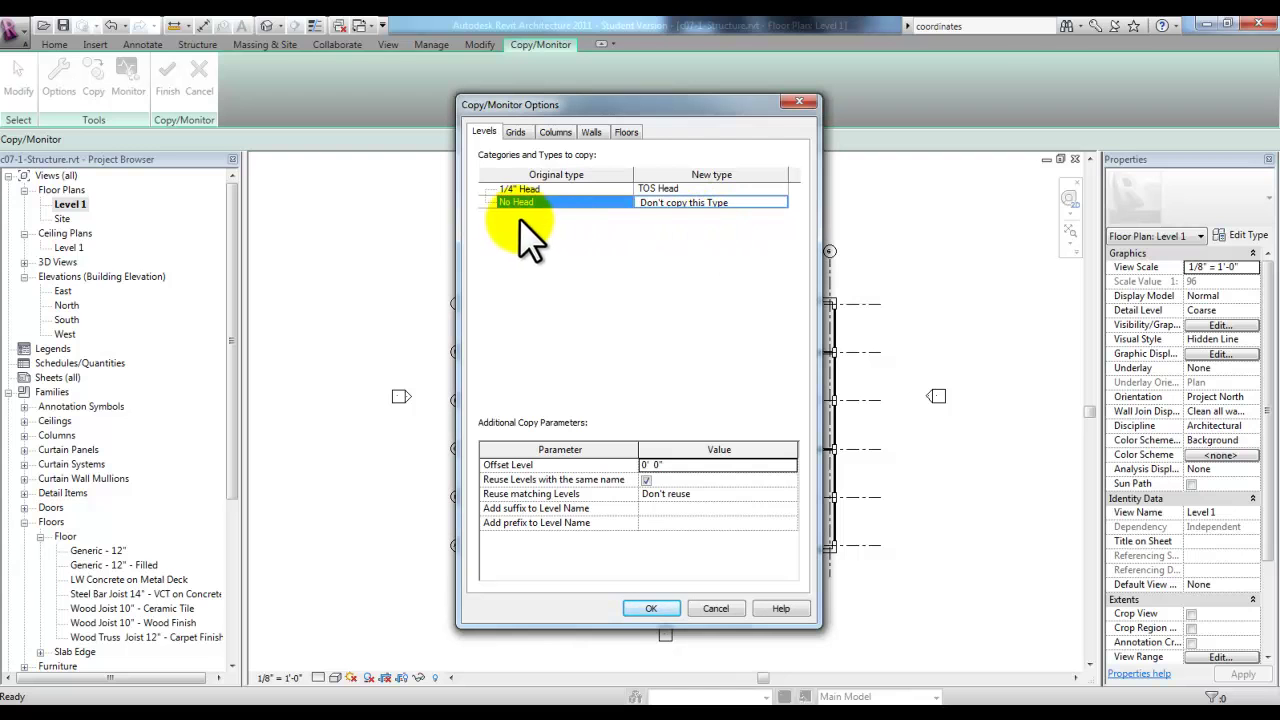
Step: Give copied levels an Offset Level of -0' 6" and the name prefix T.O.S
{"action": "left_click", "coordinate": [655, 466]}
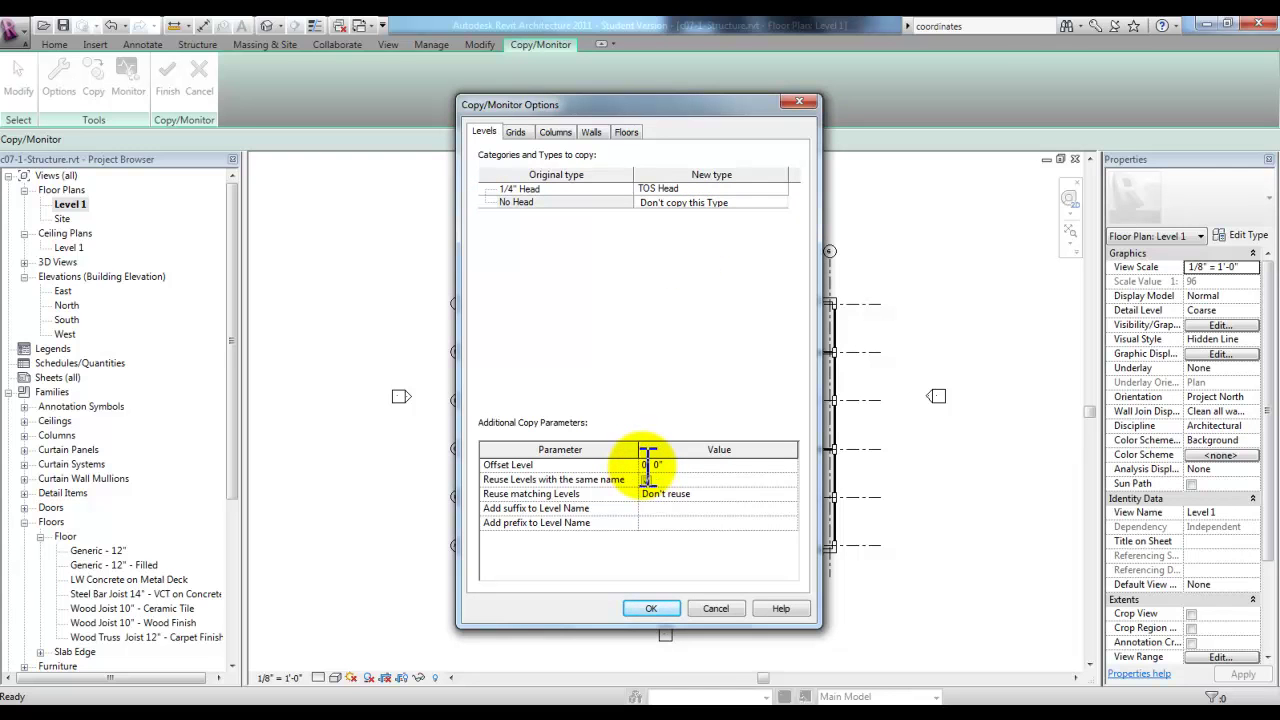
{"action": "left_click", "coordinate": [643, 466]}
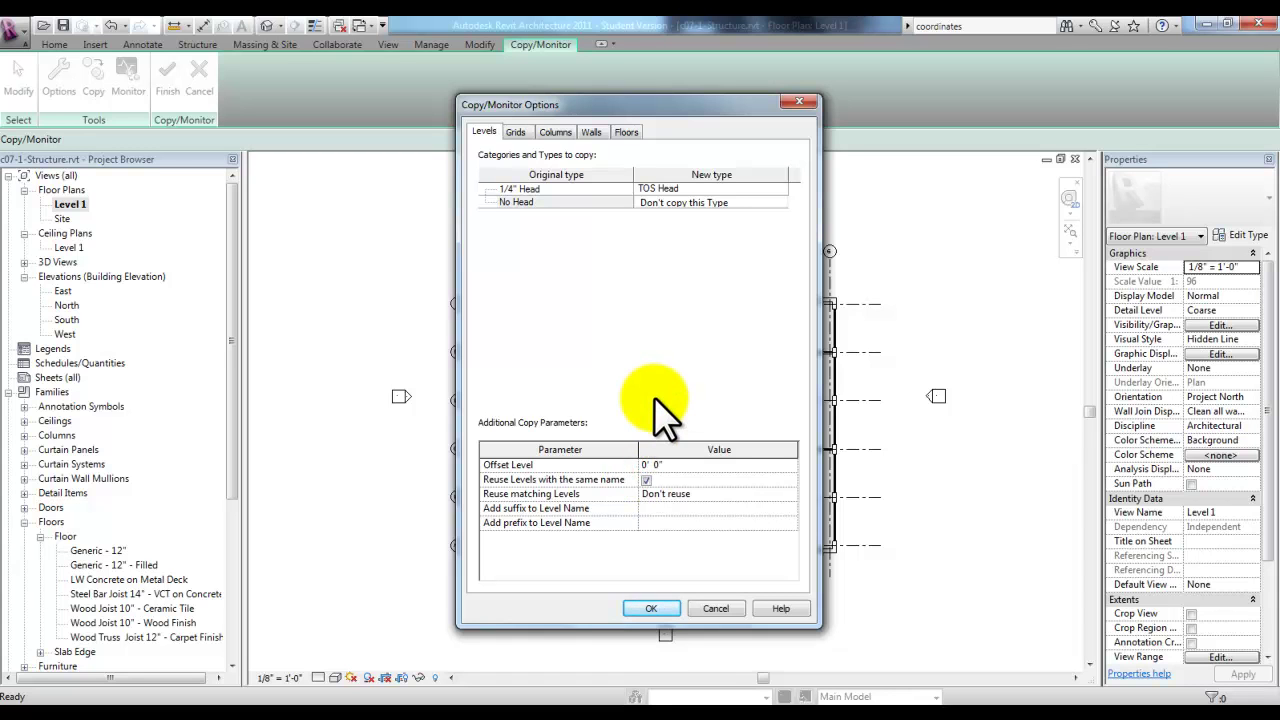
{"action": "type", "text": "-"}
{"action": "key", "text": "Delete"}
{"action": "type", "text": "6"}
{"action": "left_click", "coordinate": [645, 520]}
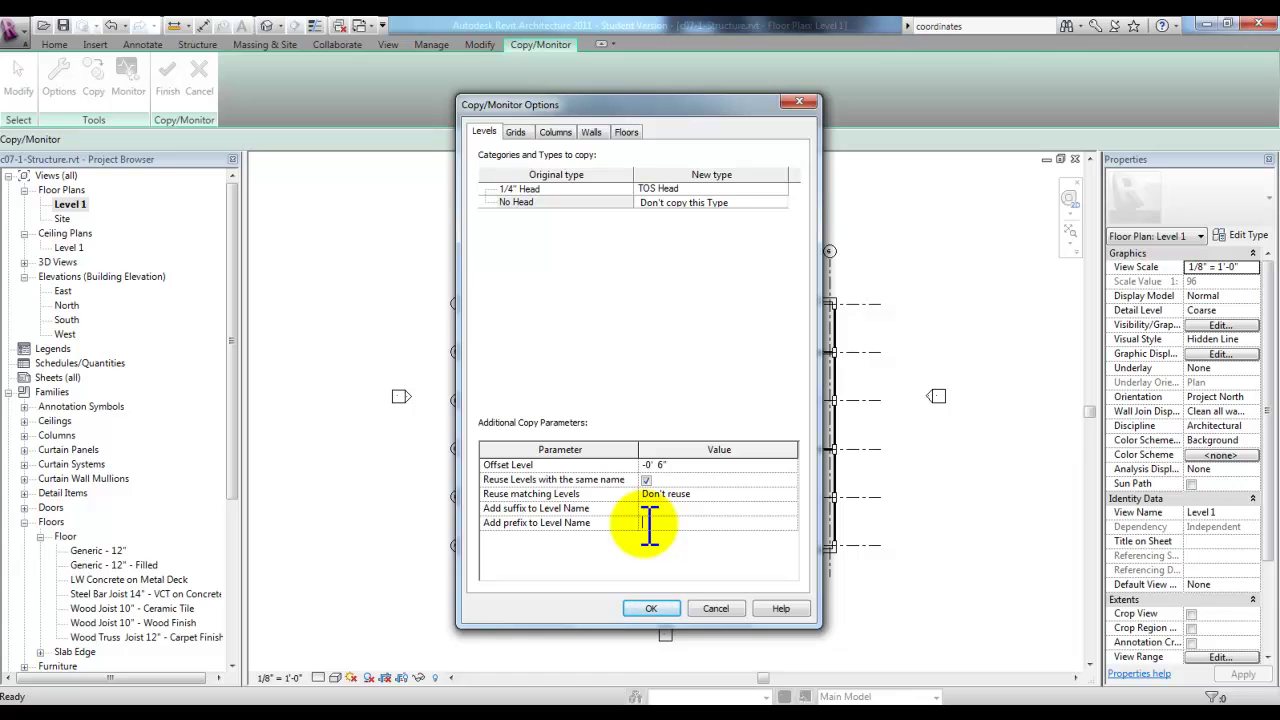
{"action": "type", "text": "T.O.S."}
Step: Set the 1/4" Bubble Custom Gap and 1/4" Bubble Gap grid types to Don't copy this Type
{"action": "left_click", "coordinate": [517, 135]}
{"action": "left_click", "coordinate": [778, 203]}
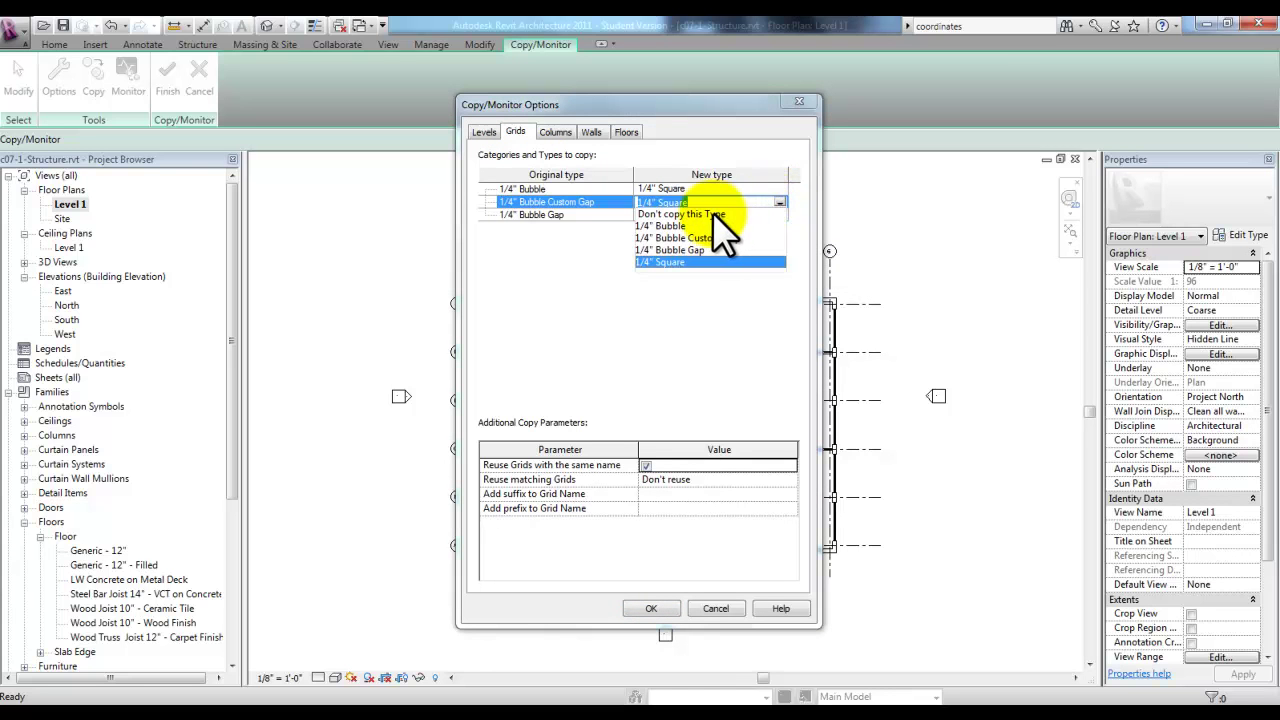
{"action": "left_click", "coordinate": [728, 214]}
{"action": "left_click", "coordinate": [782, 214]}
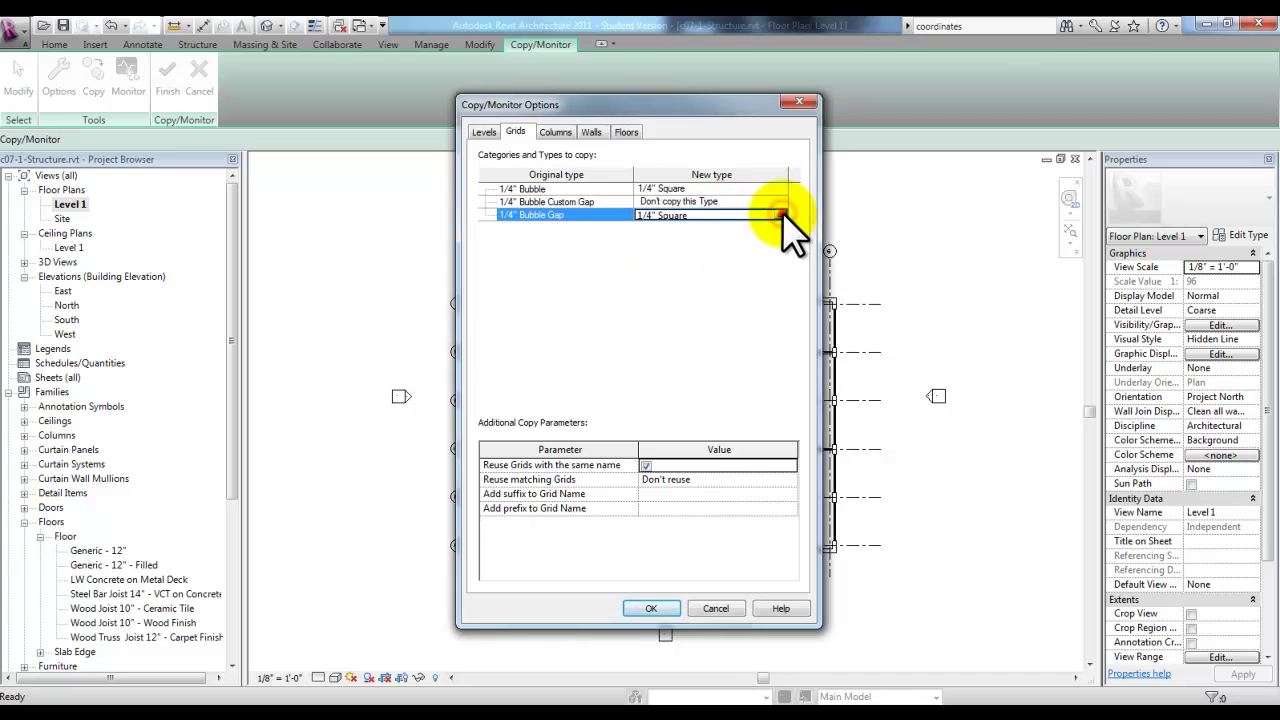
{"action": "left_click", "coordinate": [782, 214]}
{"action": "left_click", "coordinate": [718, 227]}
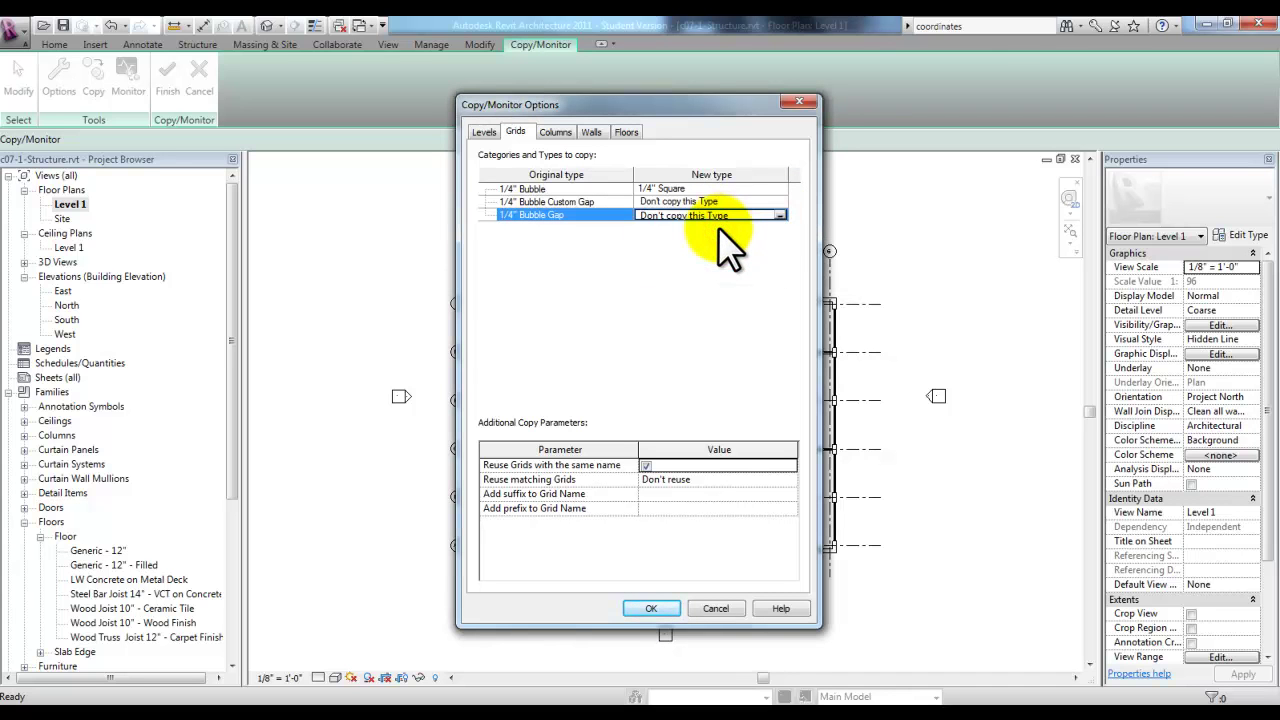
Step: Set 6" Foundation Slab, Generic - 12" and the other floor types to Don't copy this Type
{"action": "left_click", "coordinate": [626, 133]}
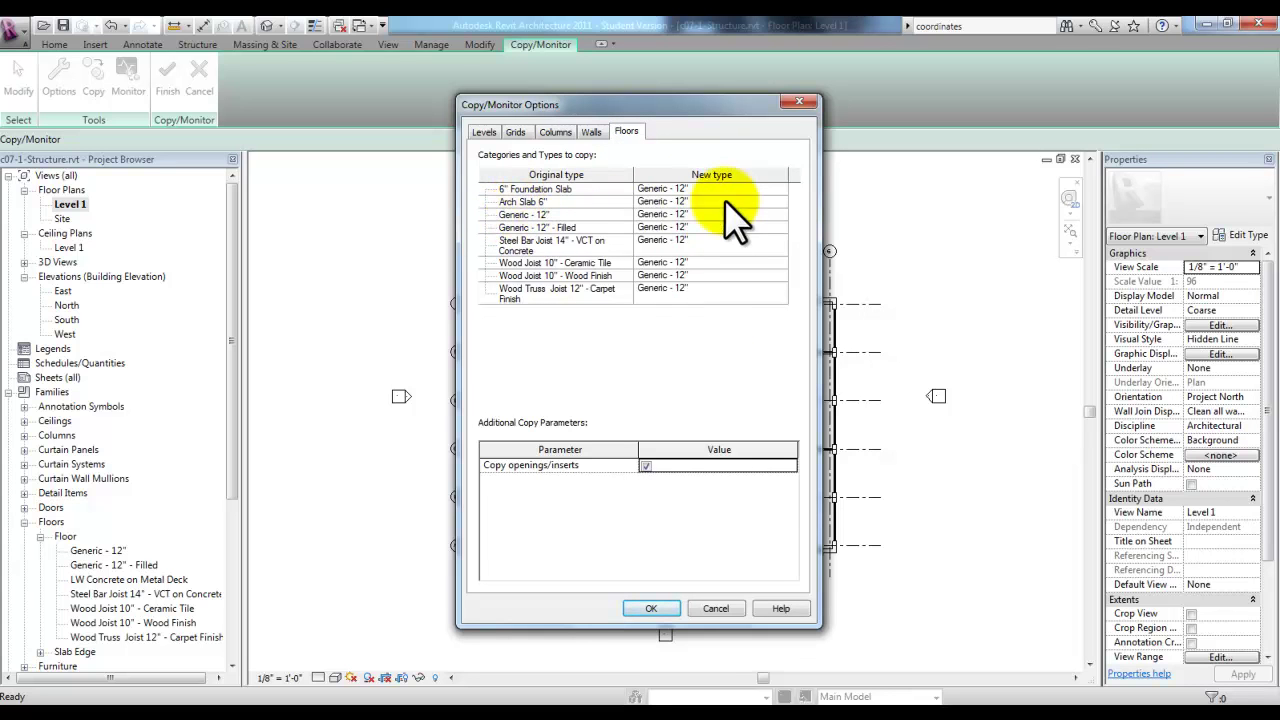
{"action": "left_click", "coordinate": [779, 189]}
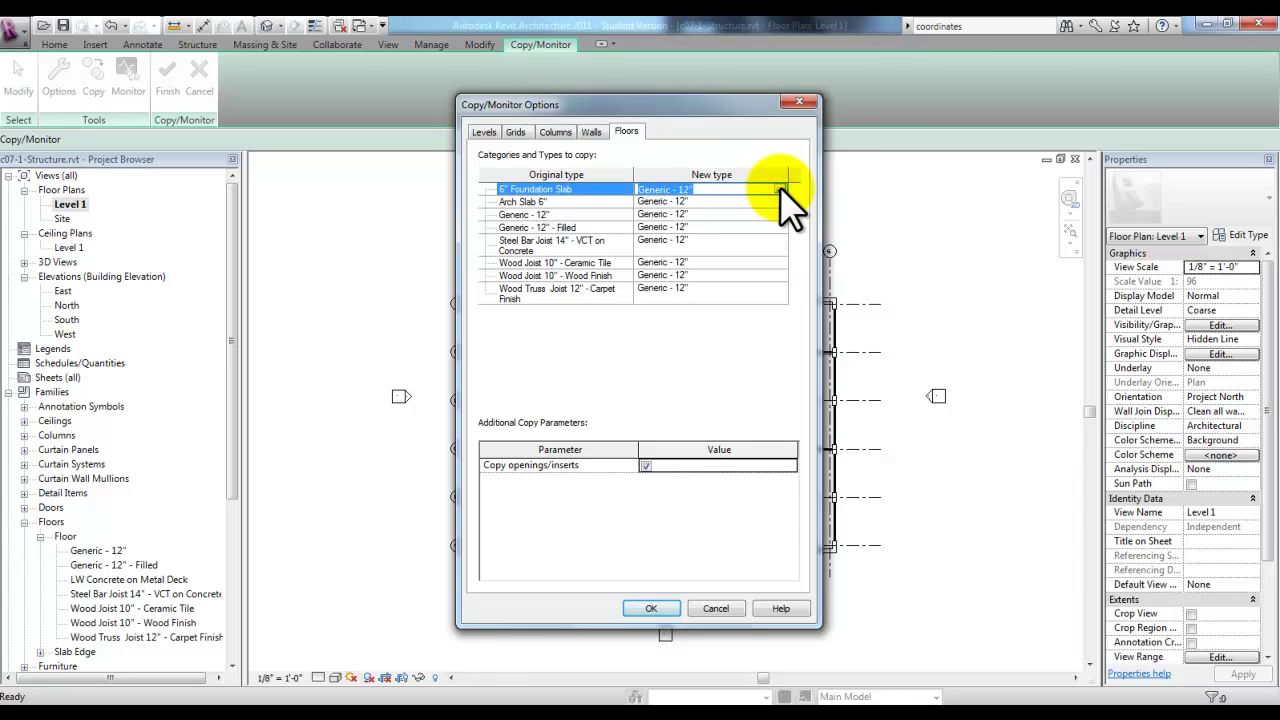
{"action": "left_click", "coordinate": [779, 189]}
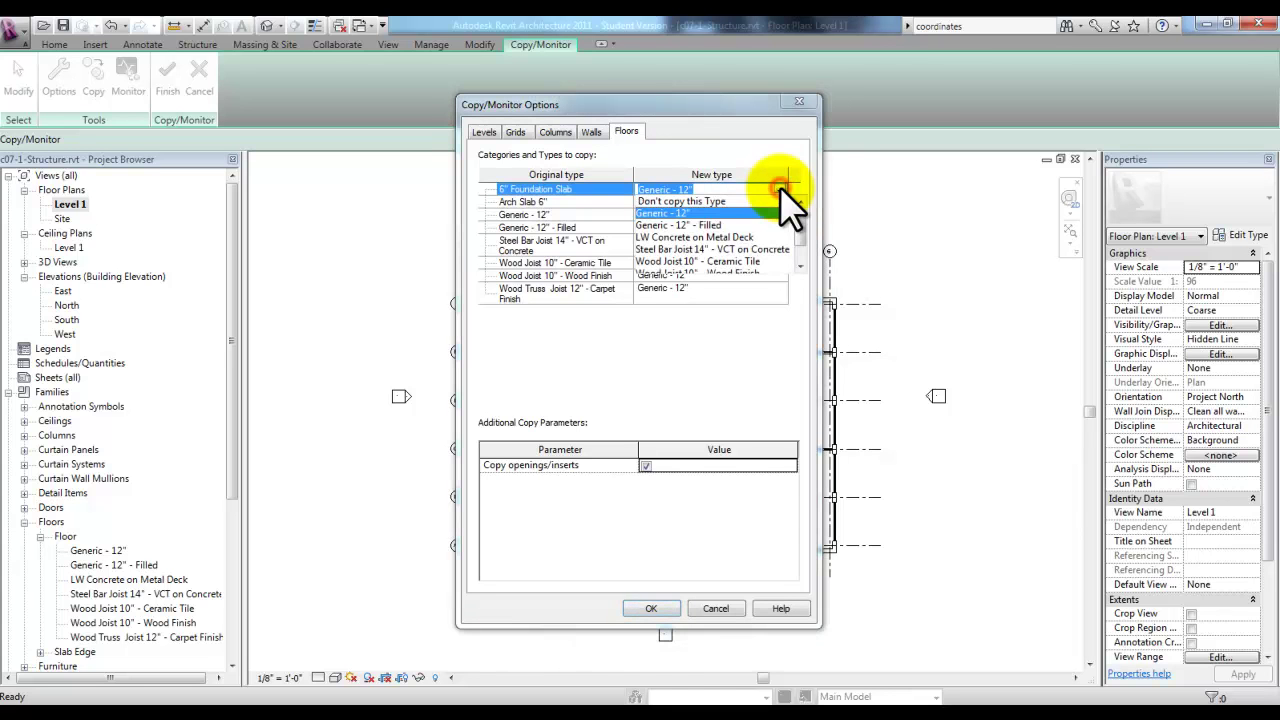
{"action": "left_click", "coordinate": [723, 200]}
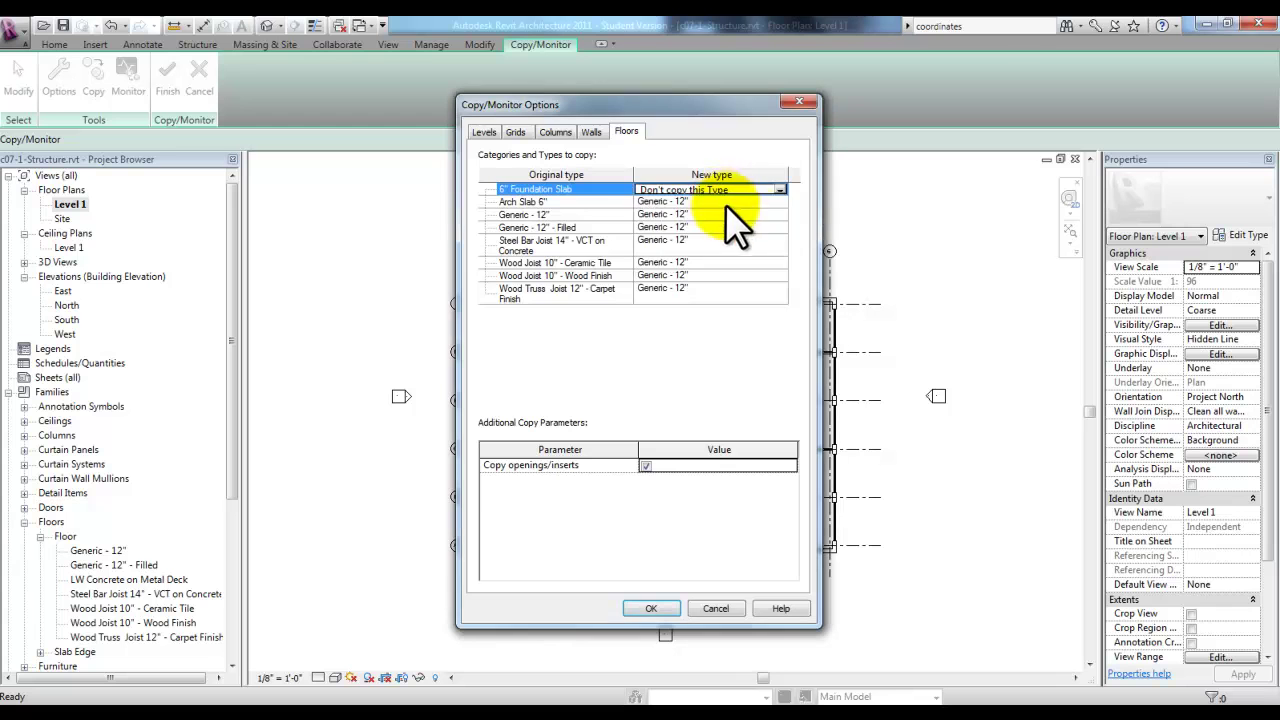
{"action": "left_click", "coordinate": [780, 215]}
{"action": "left_click", "coordinate": [780, 214]}
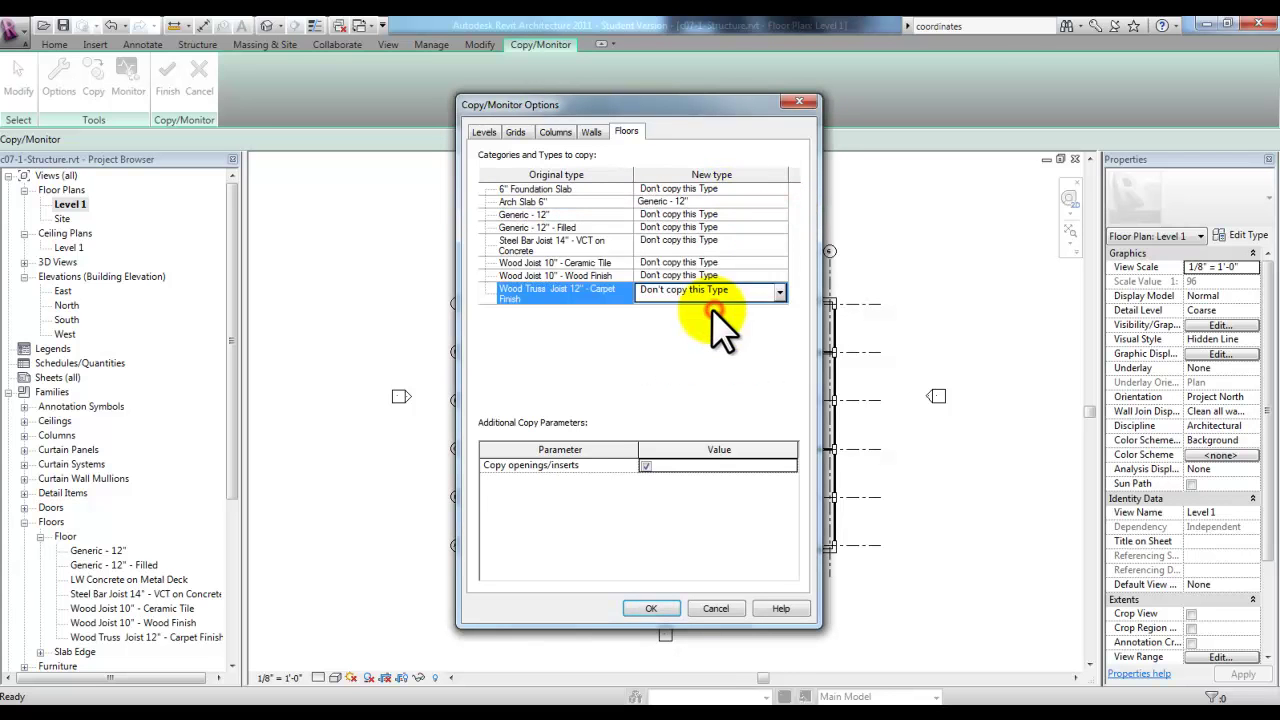
{"action": "left_click", "coordinate": [663, 331]}
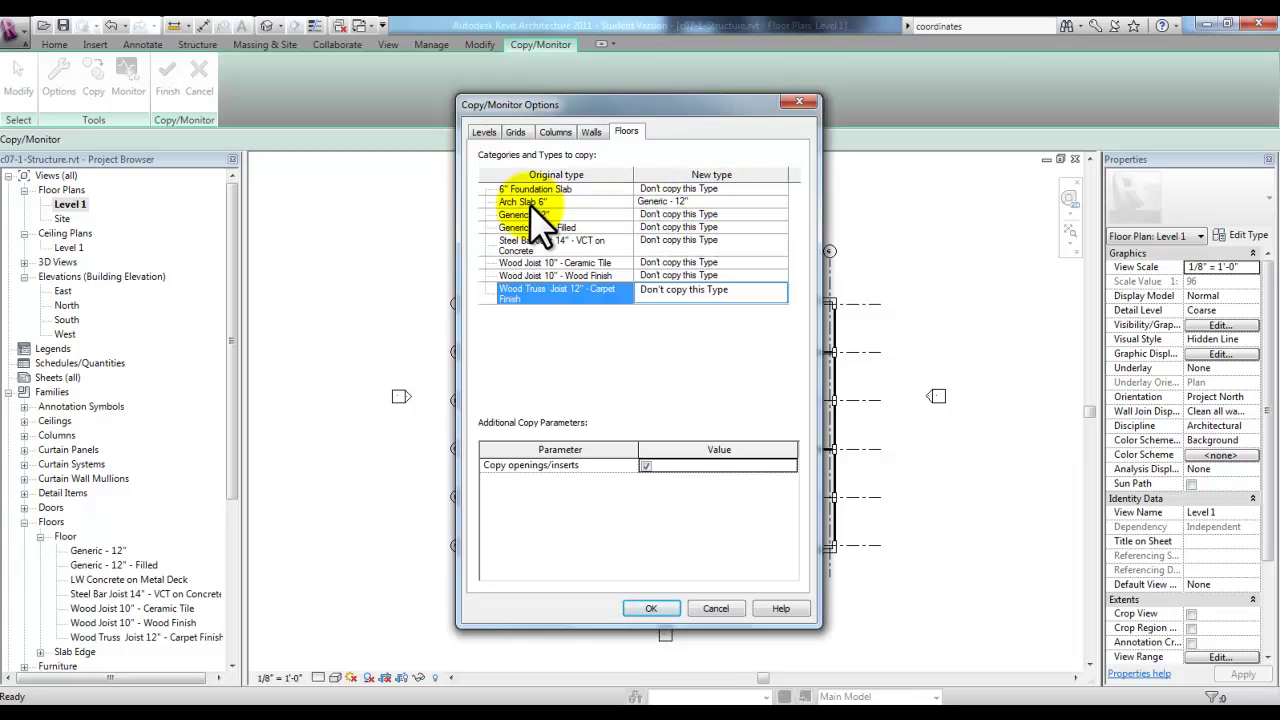
Step: Map the Arch Slab 6" floor type to LW Concrete on Metal Deck
{"action": "left_click", "coordinate": [781, 201]}
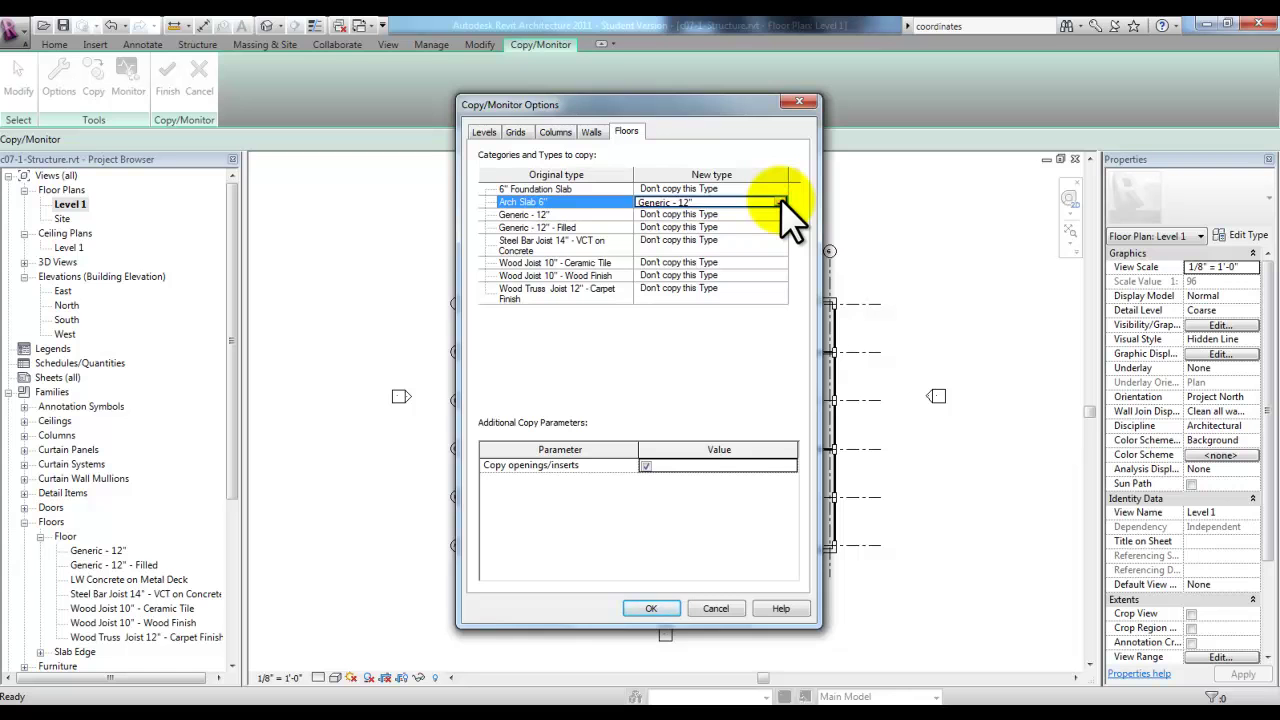
{"action": "left_click", "coordinate": [781, 202]}
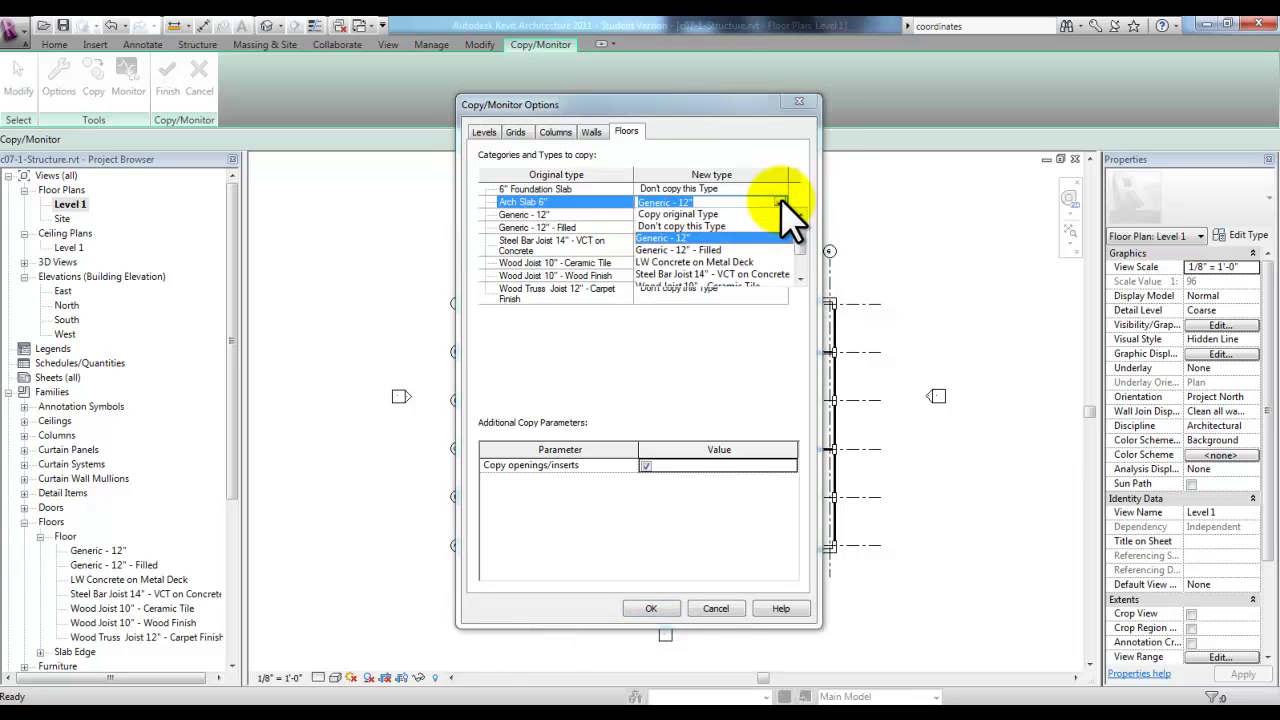
{"action": "left_click", "coordinate": [714, 263]}
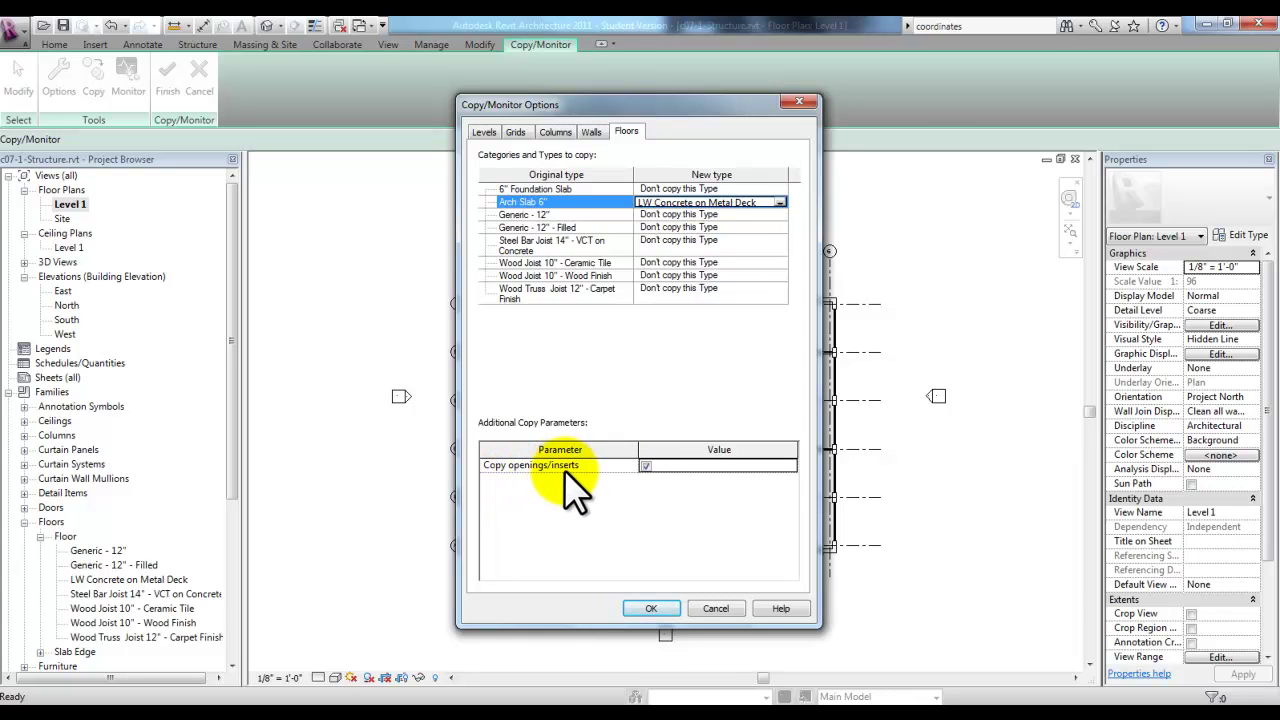
Step: Confirm the options, then copy linked Level 2 and Roof as T.O.S. Level 2 and T.O.S. Roof
{"action": "left_click", "coordinate": [651, 608]}
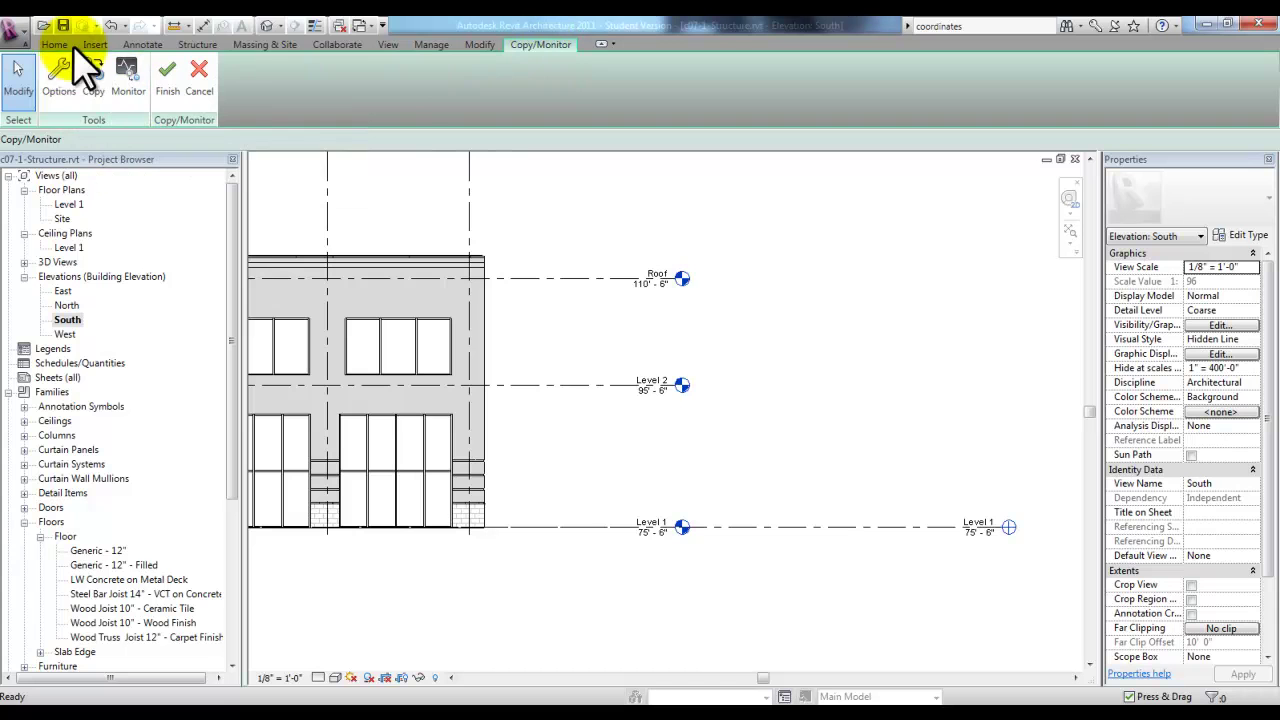
{"action": "left_click", "coordinate": [95, 82]}
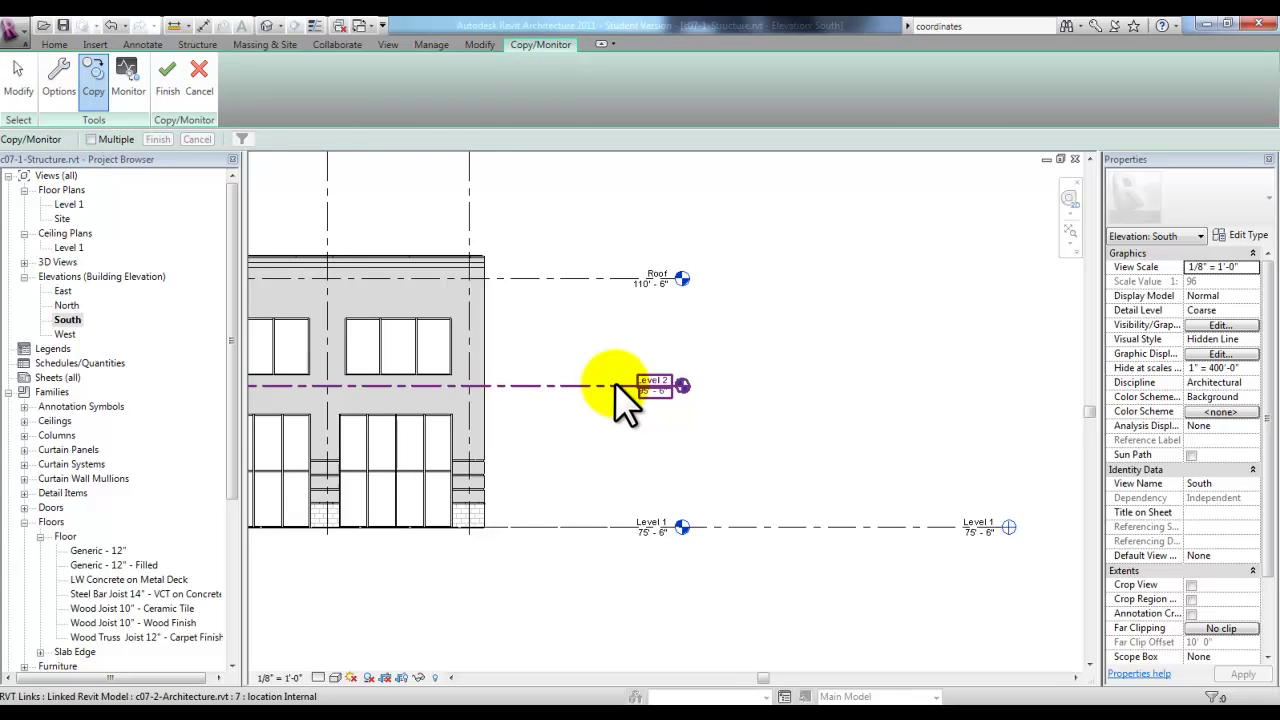
{"action": "left_click", "coordinate": [617, 383]}
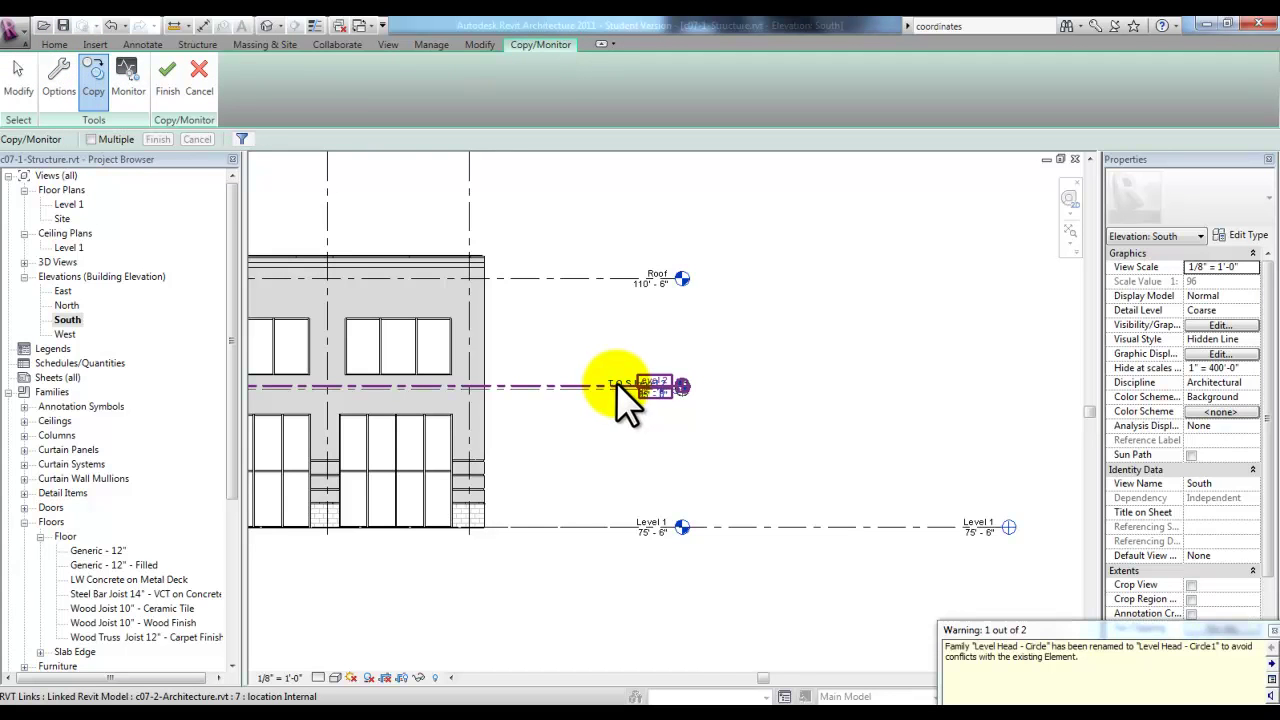
{"action": "left_click", "coordinate": [1272, 632]}
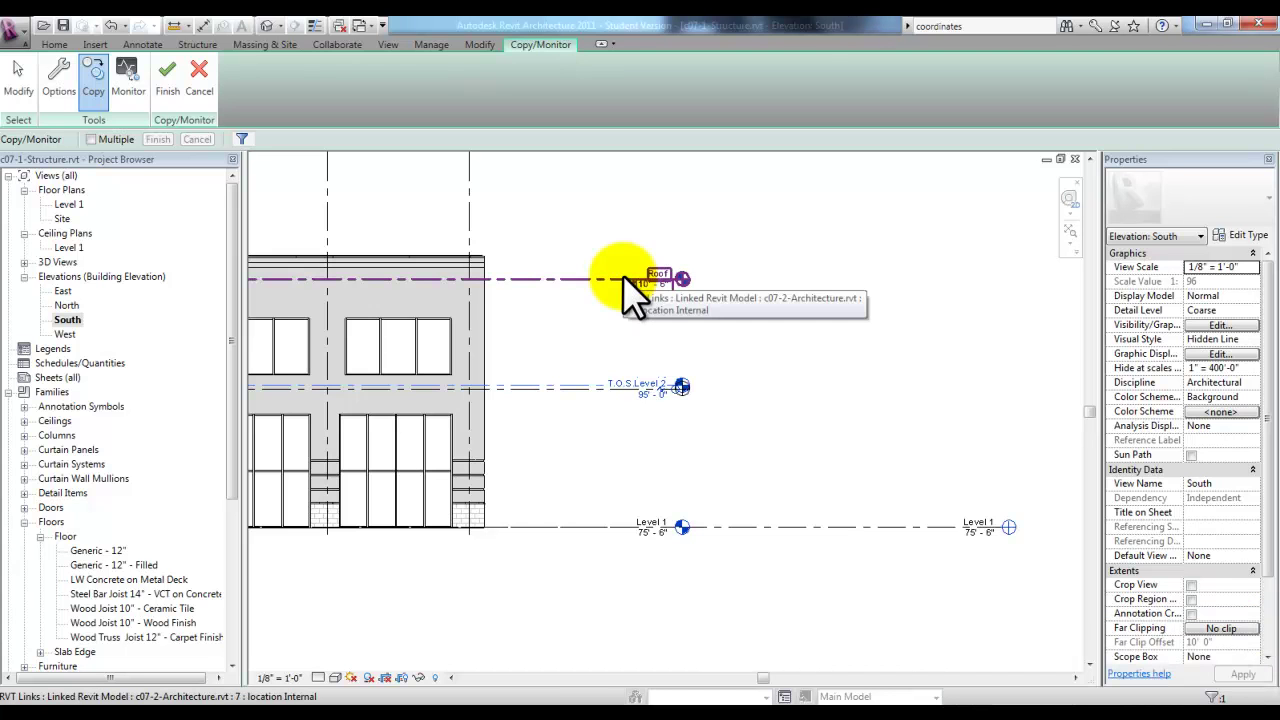
{"action": "left_click", "coordinate": [624, 280]}
{"action": "scroll", "coordinate": [614, 305], "scroll_direction": "up", "scroll_amount": 3}
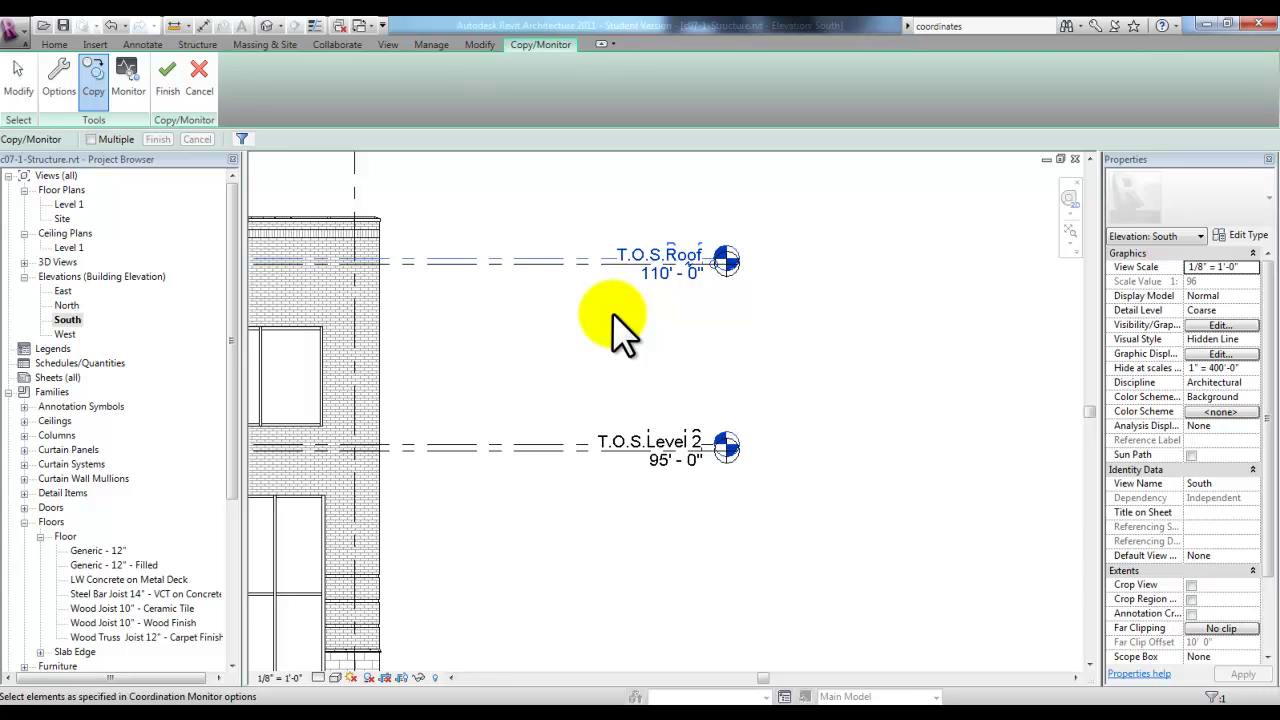
Step: Pair the host Level 1 with the linked architecture model's Level 1 at 75'-6" for monitoring
{"action": "scroll", "coordinate": [413, 260], "scroll_direction": "down", "scroll_amount": 2}
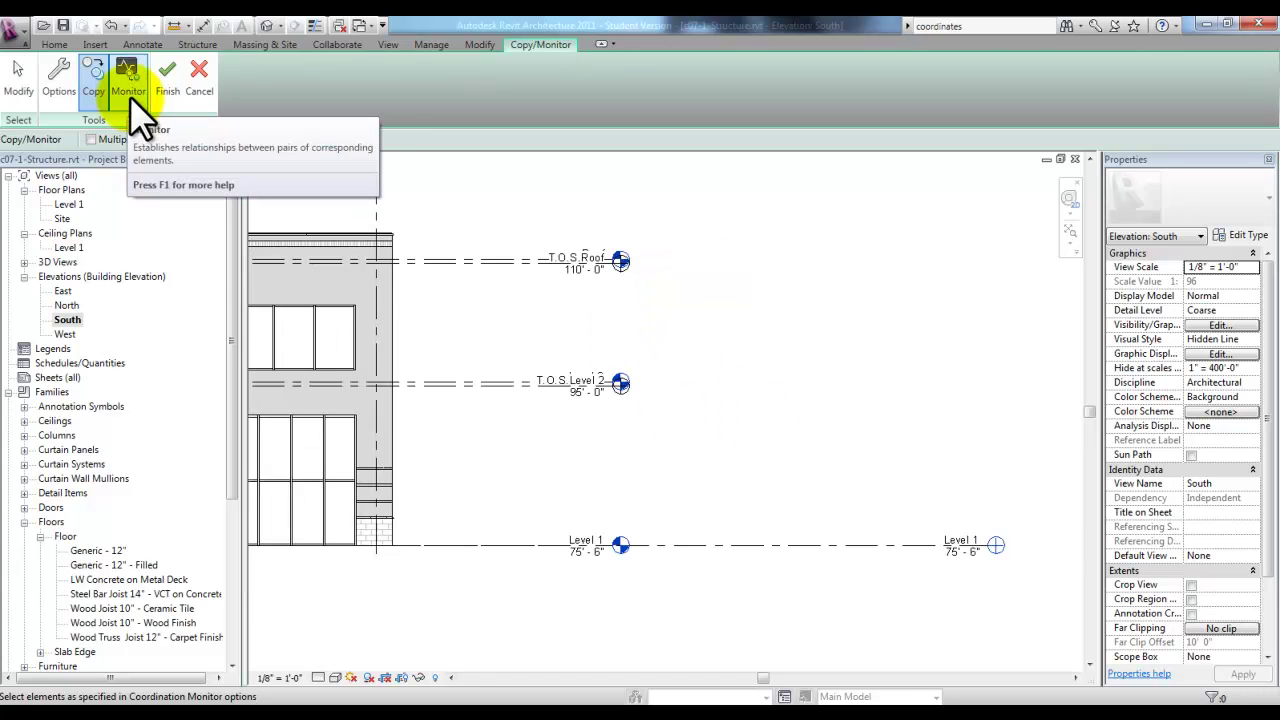
{"action": "left_click", "coordinate": [128, 78]}
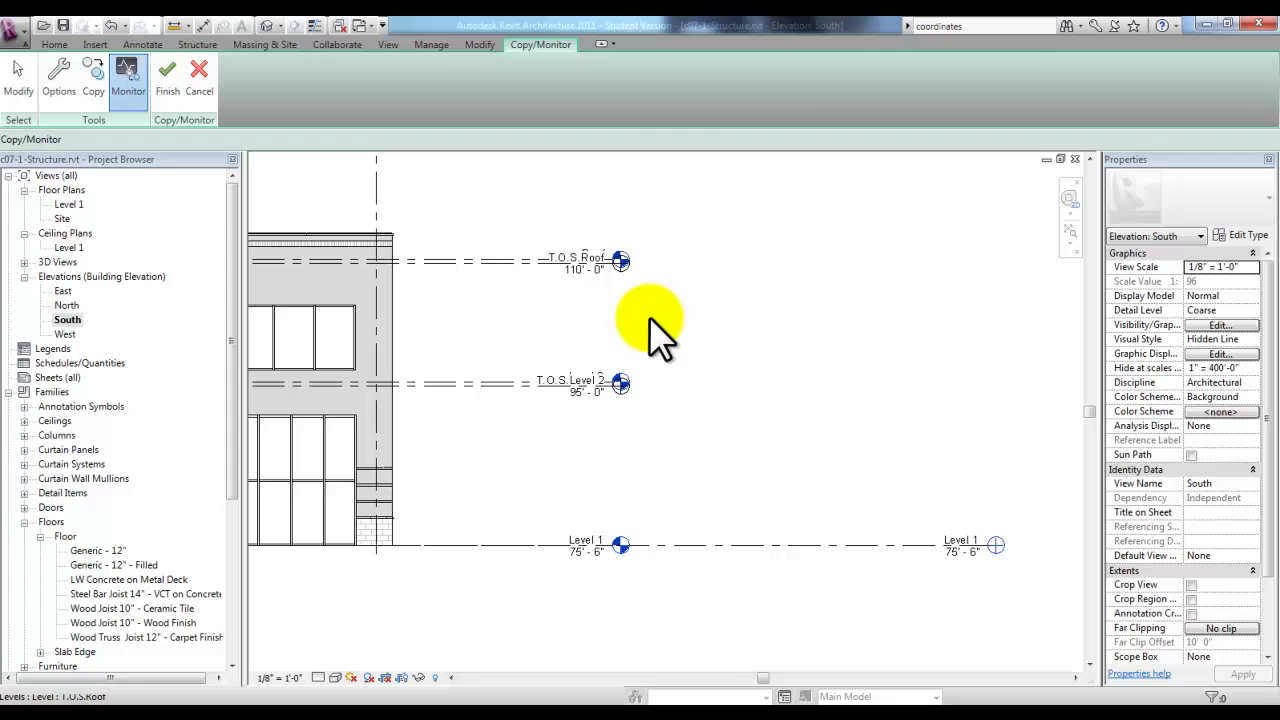
{"action": "left_click", "coordinate": [757, 546]}
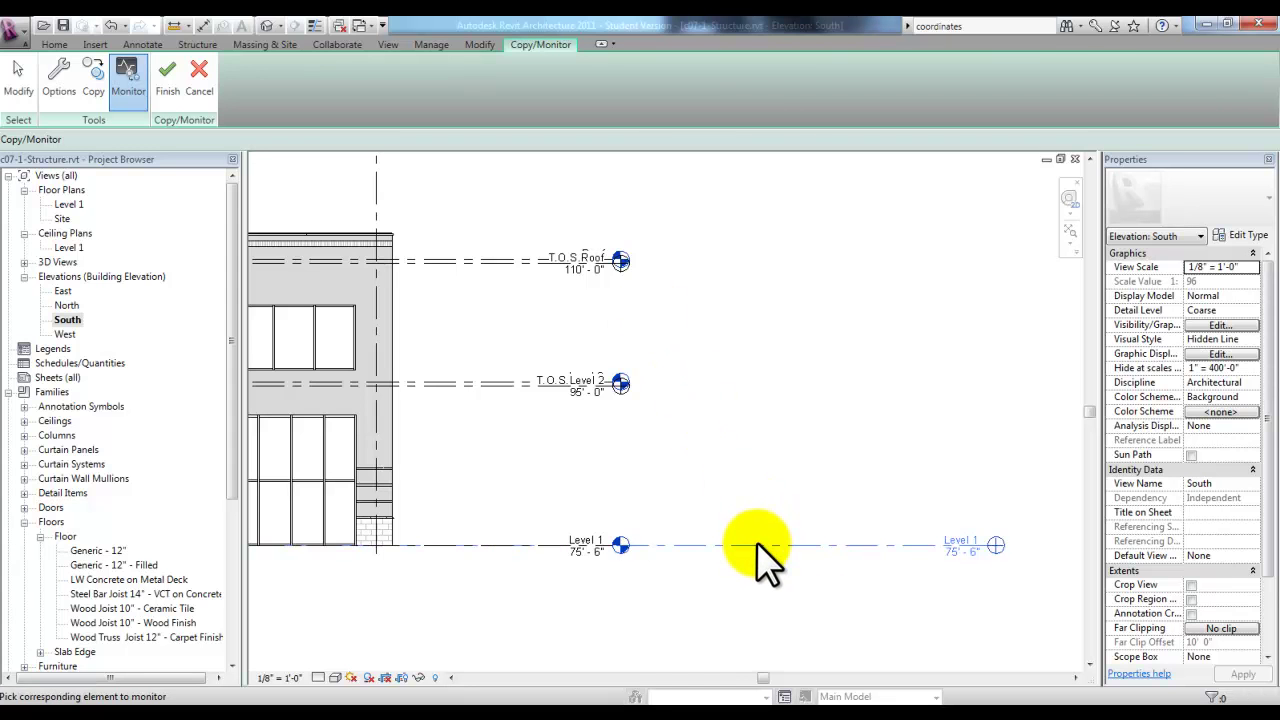
{"action": "left_click", "coordinate": [565, 548]}
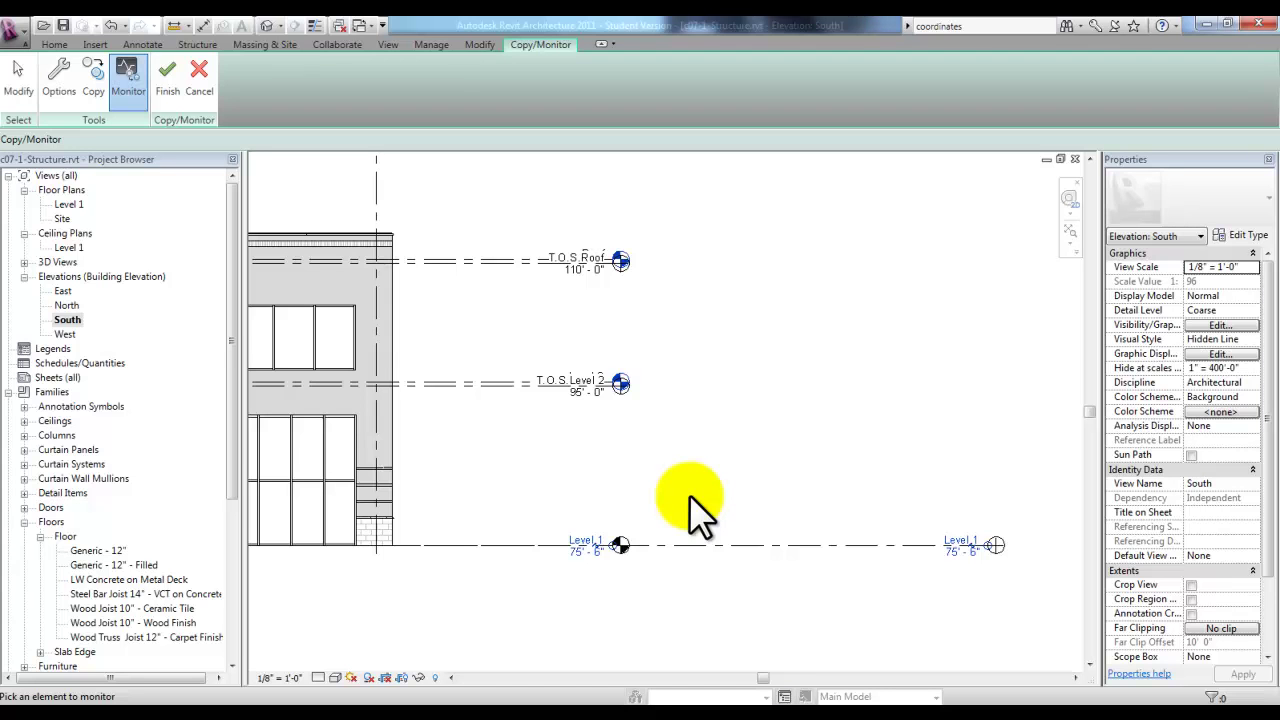
Step: In the Level 1 plan, copy the linked grids 6 through 1 using Multiple selection
{"action": "double_click", "coordinate": [78, 205]}
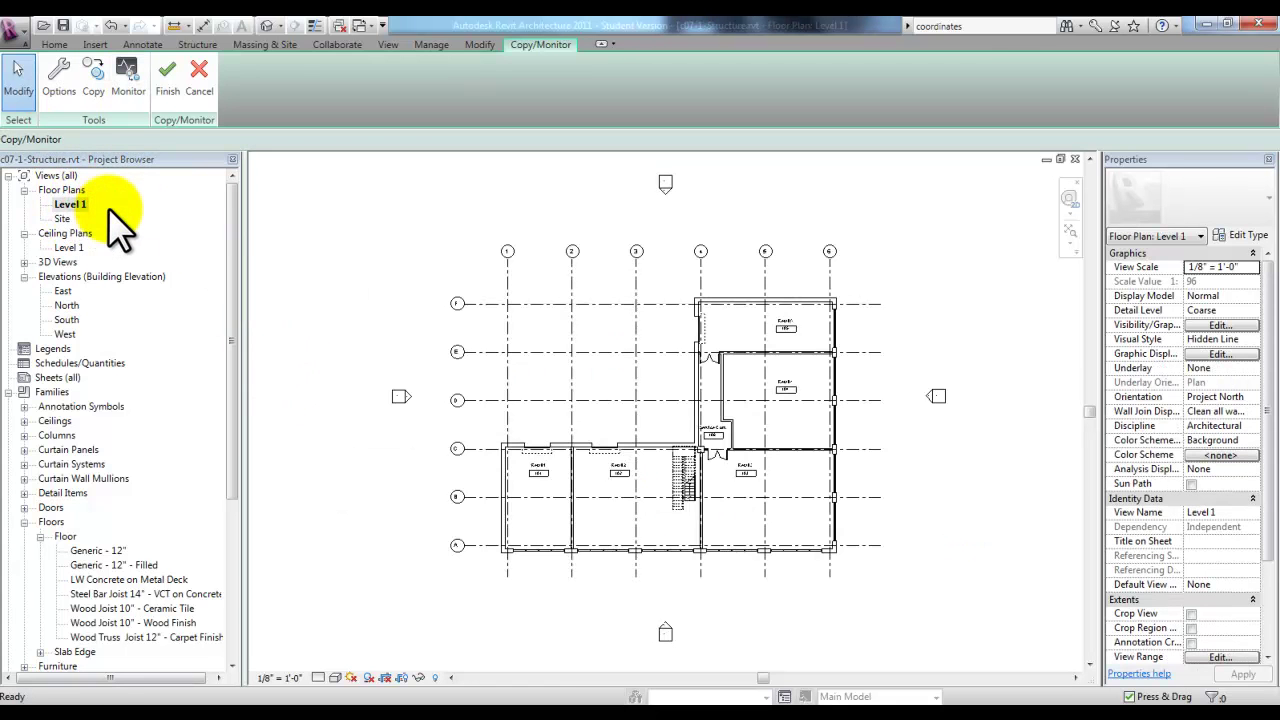
{"action": "left_click", "coordinate": [97, 83]}
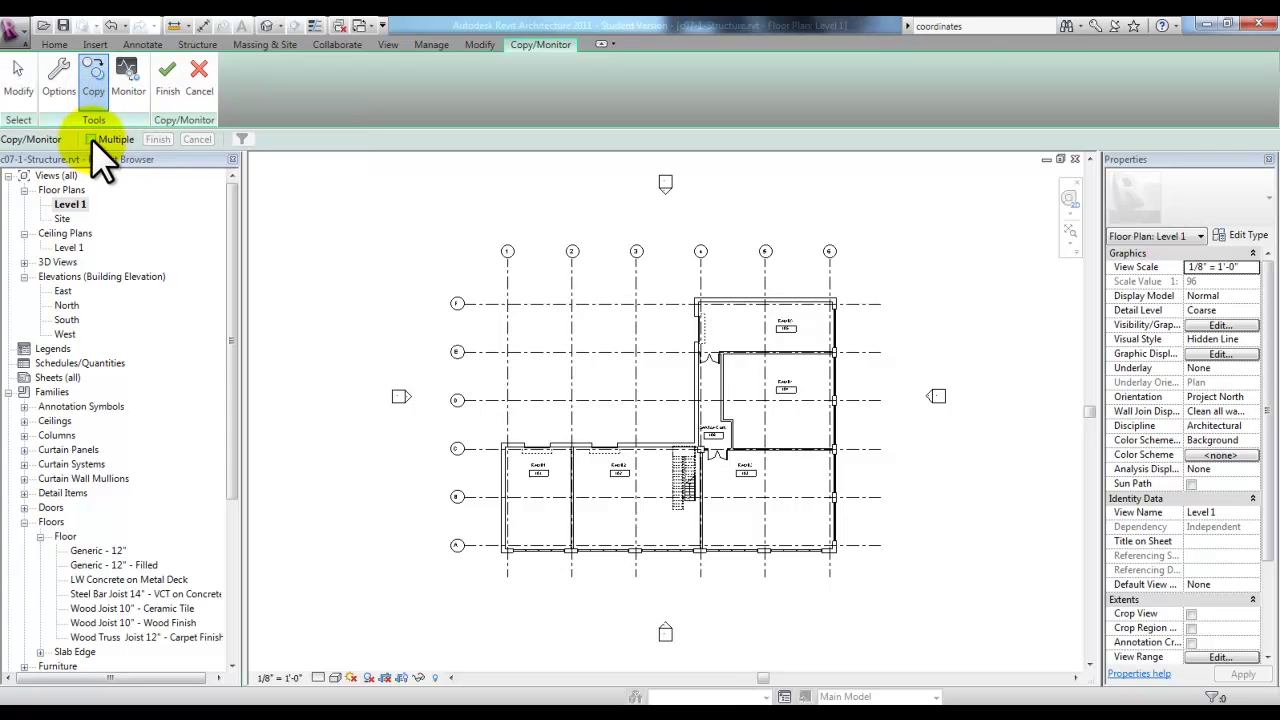
{"action": "left_click", "coordinate": [91, 139]}
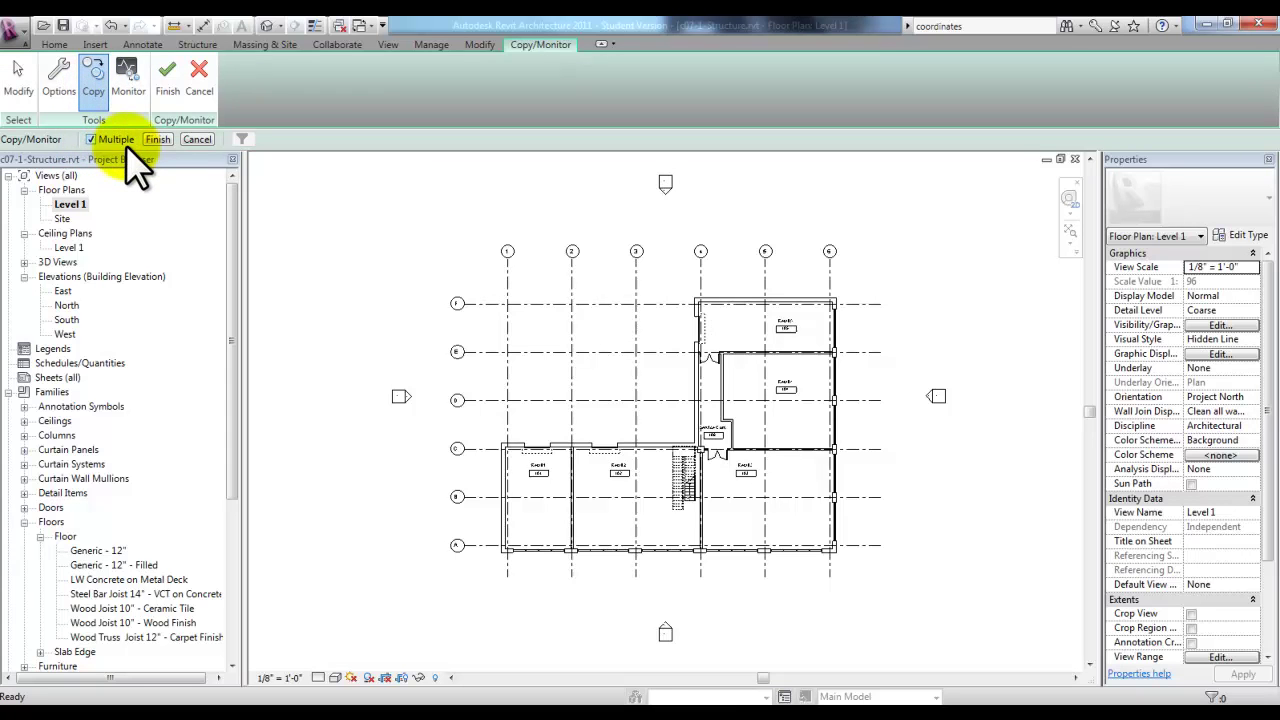
{"action": "left_click", "coordinate": [851, 271]}
{"action": "left_click", "coordinate": [765, 275]}
{"action": "left_click", "coordinate": [700, 277]}
{"action": "left_click", "coordinate": [636, 277]}
{"action": "left_click", "coordinate": [572, 277]}
{"action": "left_click", "coordinate": [507, 290]}
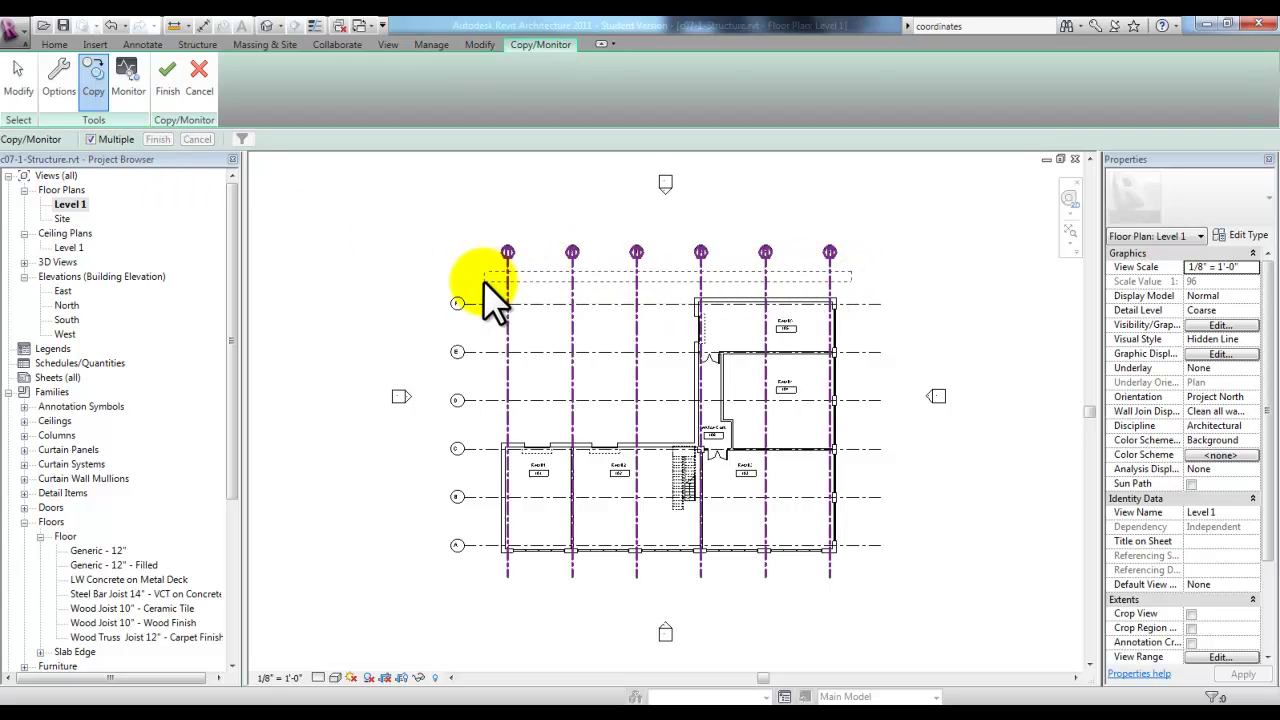
{"action": "key", "text": "Return"}
Step: Add lettered grids F through A and finish, giving twelve copied grids
{"action": "left_click_drag", "start_coordinate": [480, 288], "coordinate": [477, 576]}
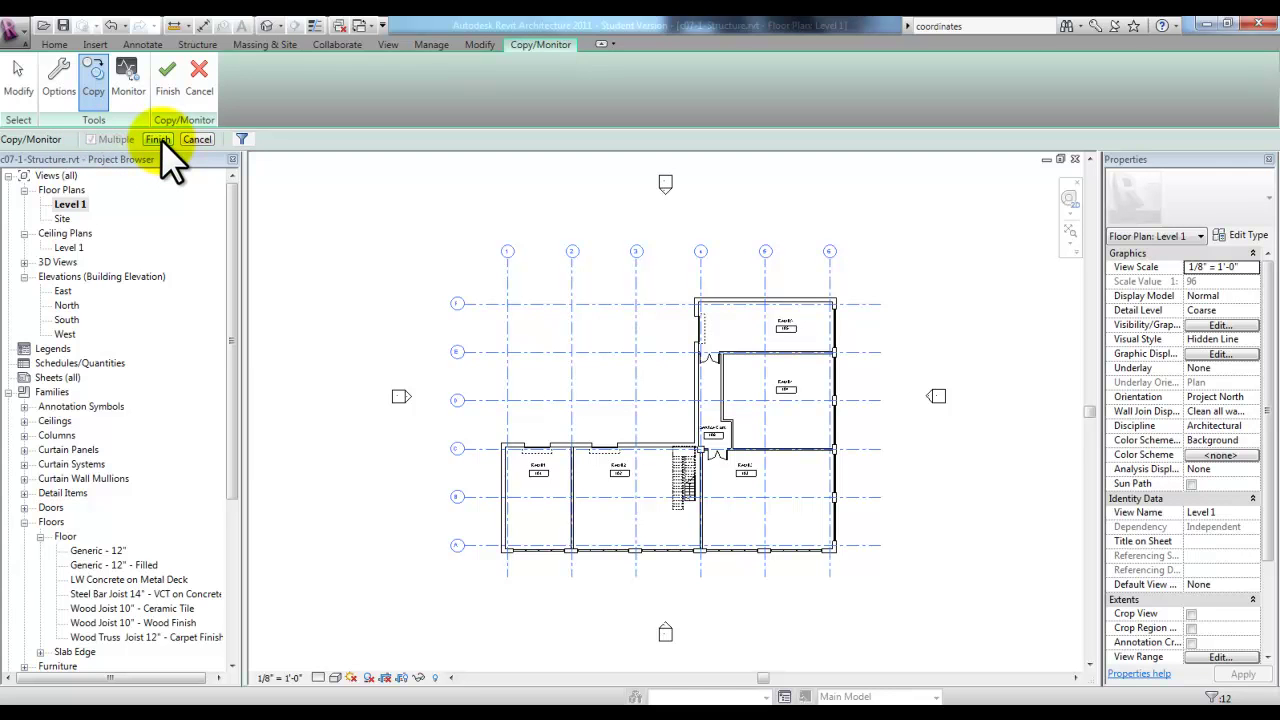
{"action": "left_click", "coordinate": [168, 72]}
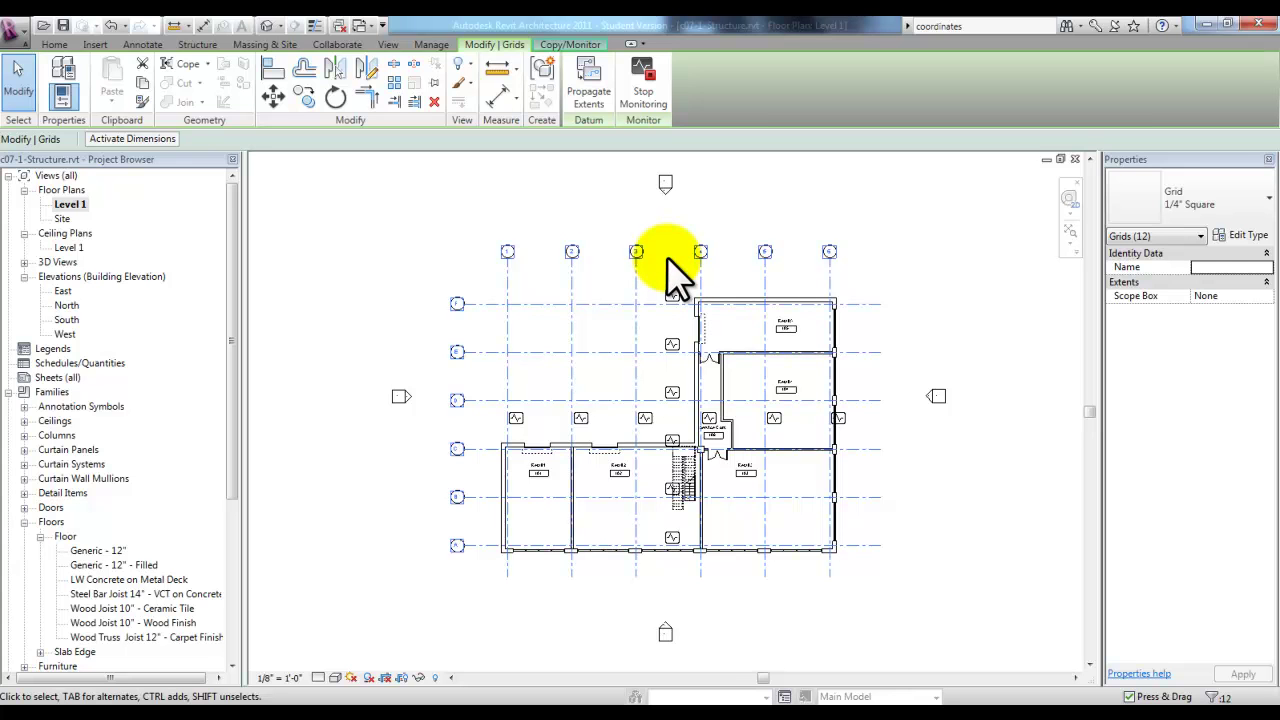
{"action": "left_click", "coordinate": [456, 229]}
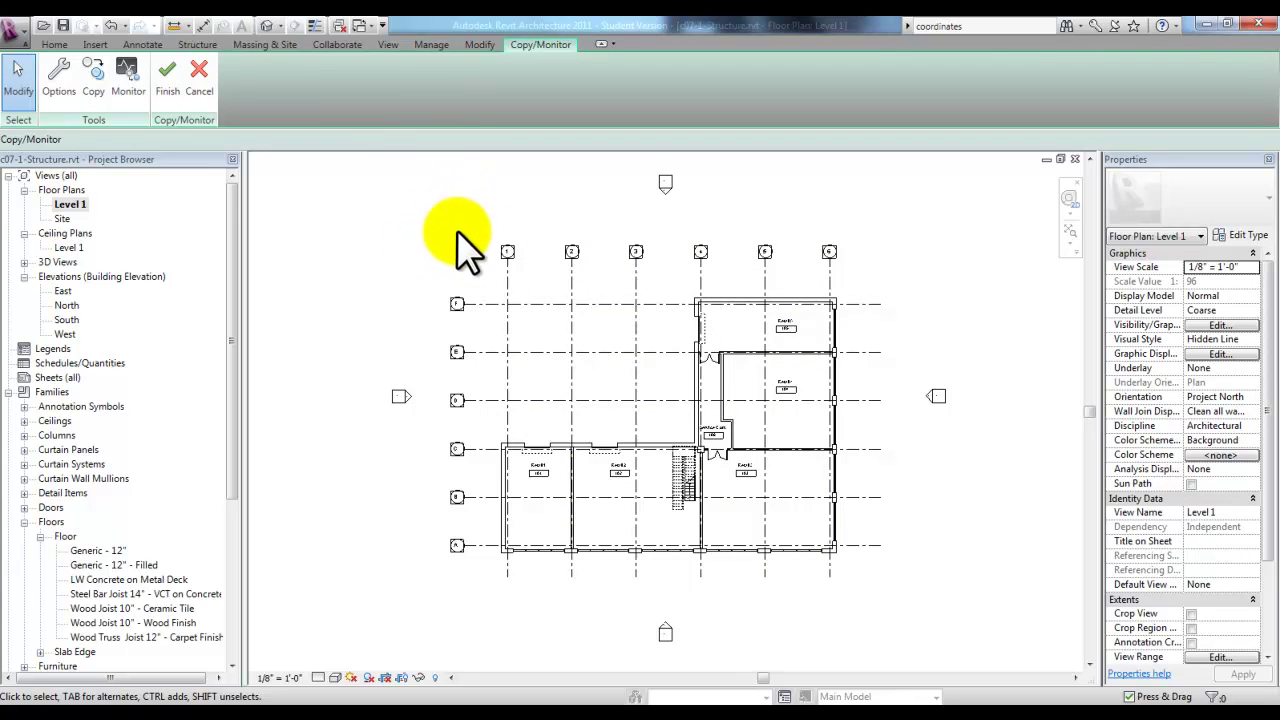
Step: Finish Copy/Monitor, save the structural project, and open c07-2-Architecture.rvt at Level 1
{"action": "left_click", "coordinate": [166, 84]}
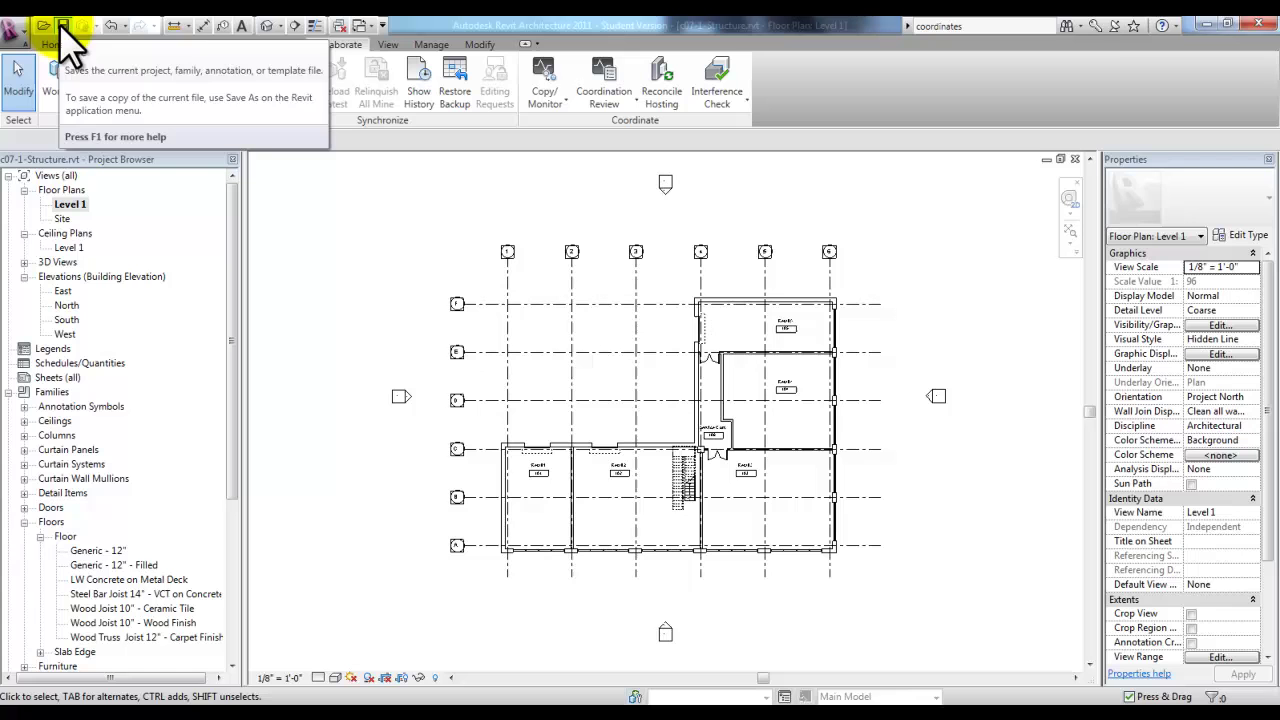
{"action": "left_click", "coordinate": [60, 24]}
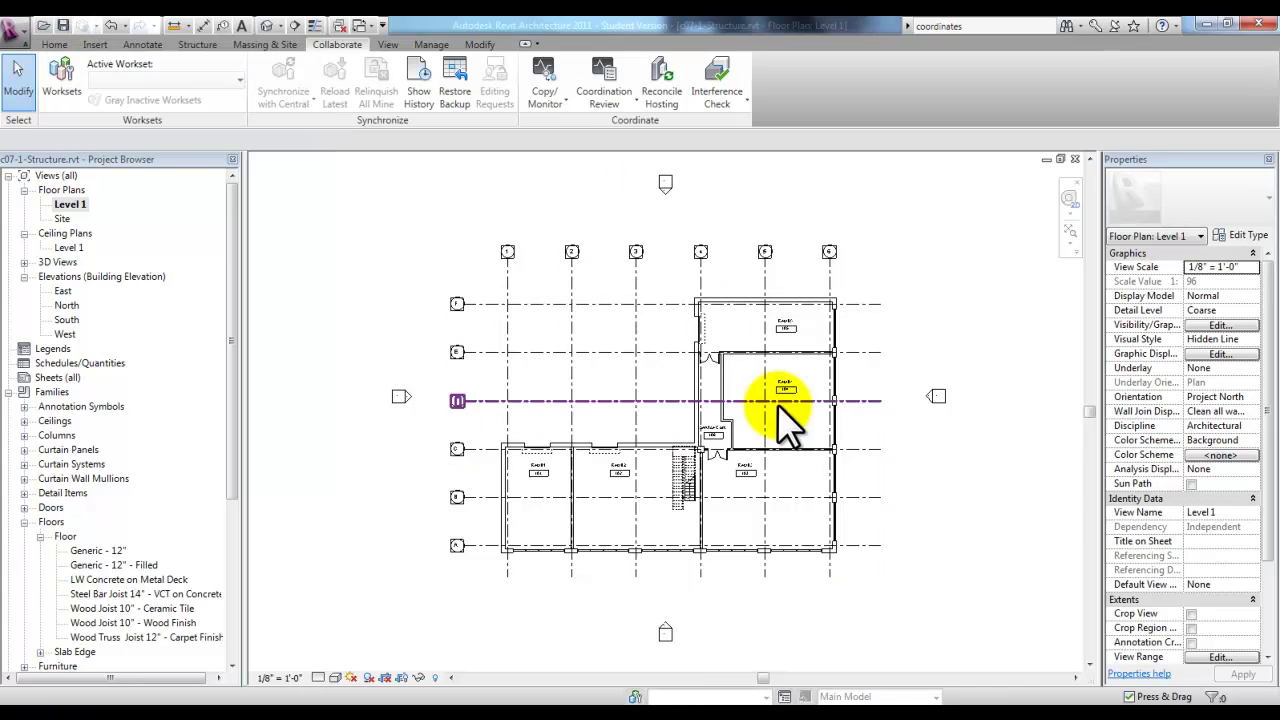
{"action": "left_click", "coordinate": [1075, 159]}
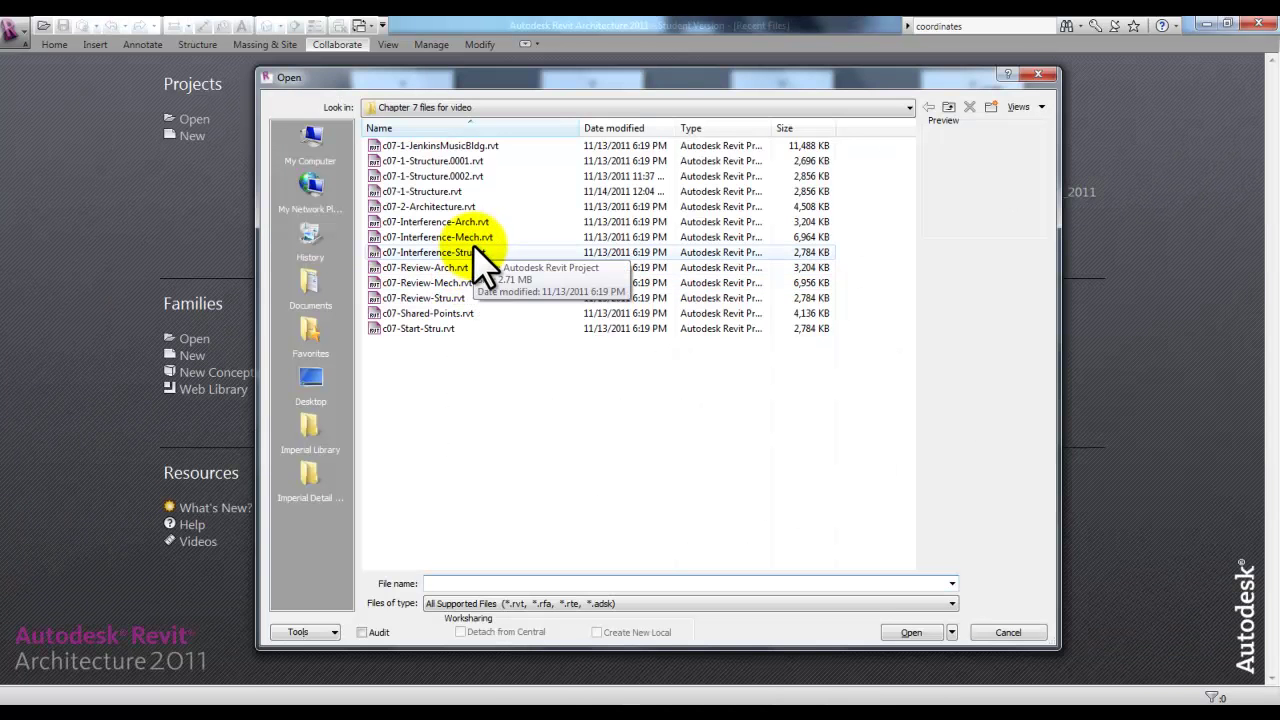
{"action": "double_click", "coordinate": [426, 207]}
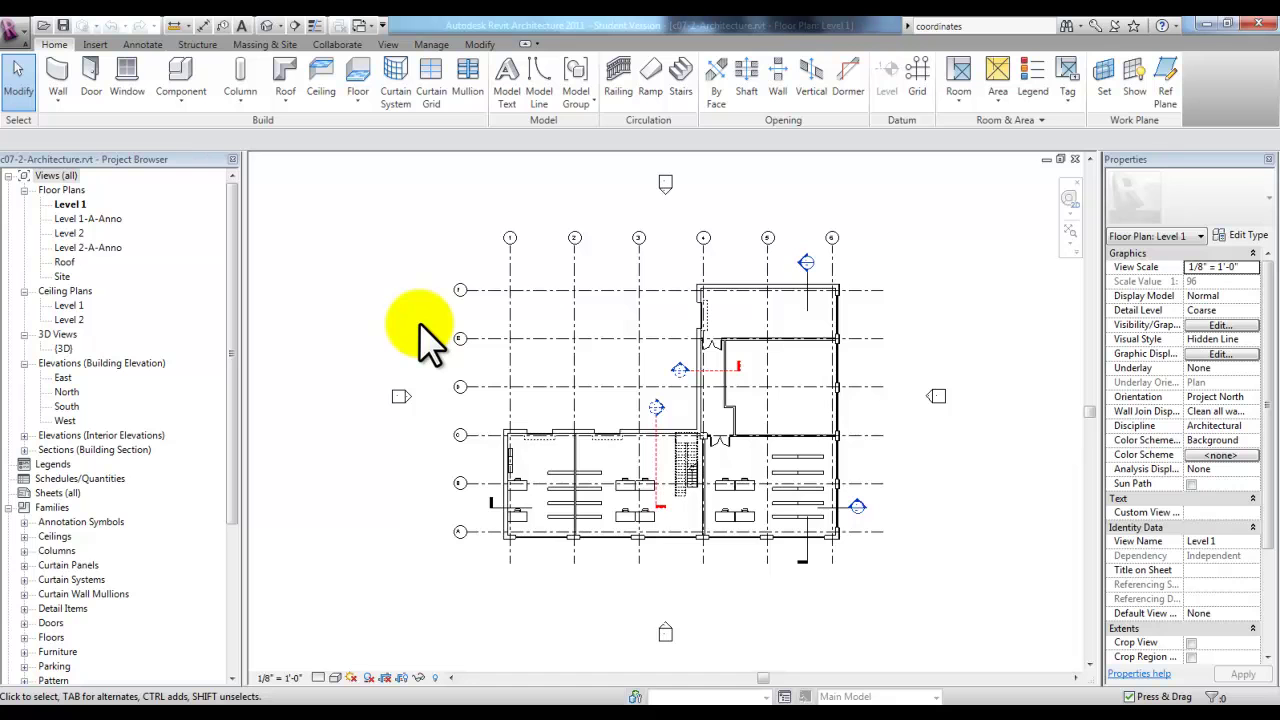
Step: Link c07-1-Structure.rvt with Auto - By Shared Coordinates positioning
{"action": "left_click", "coordinate": [95, 44]}
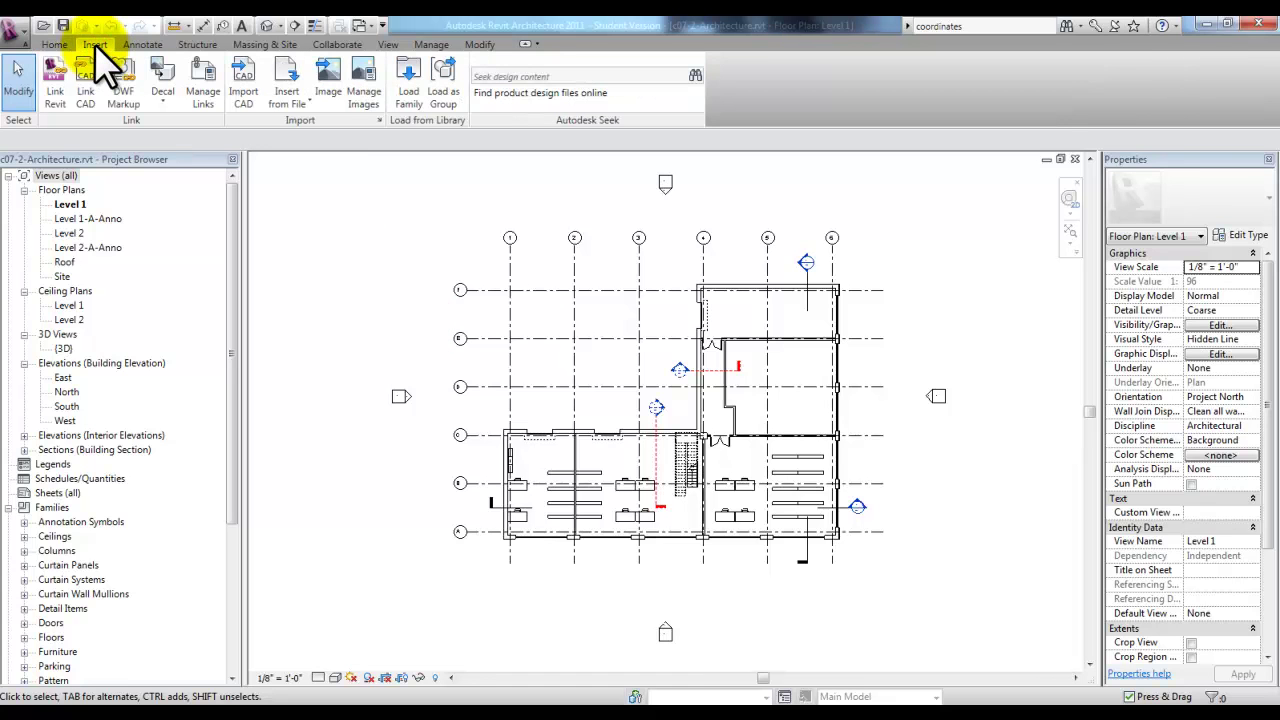
{"action": "left_click", "coordinate": [55, 80]}
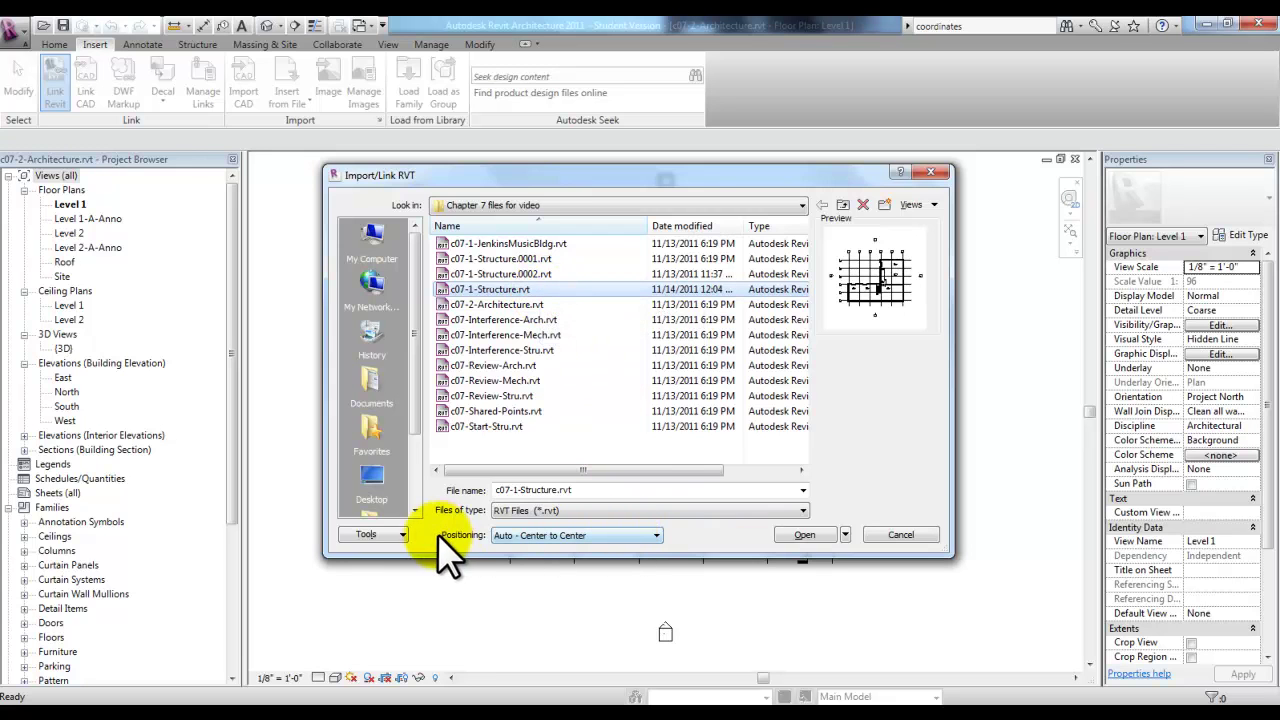
{"action": "left_click", "coordinate": [658, 531]}
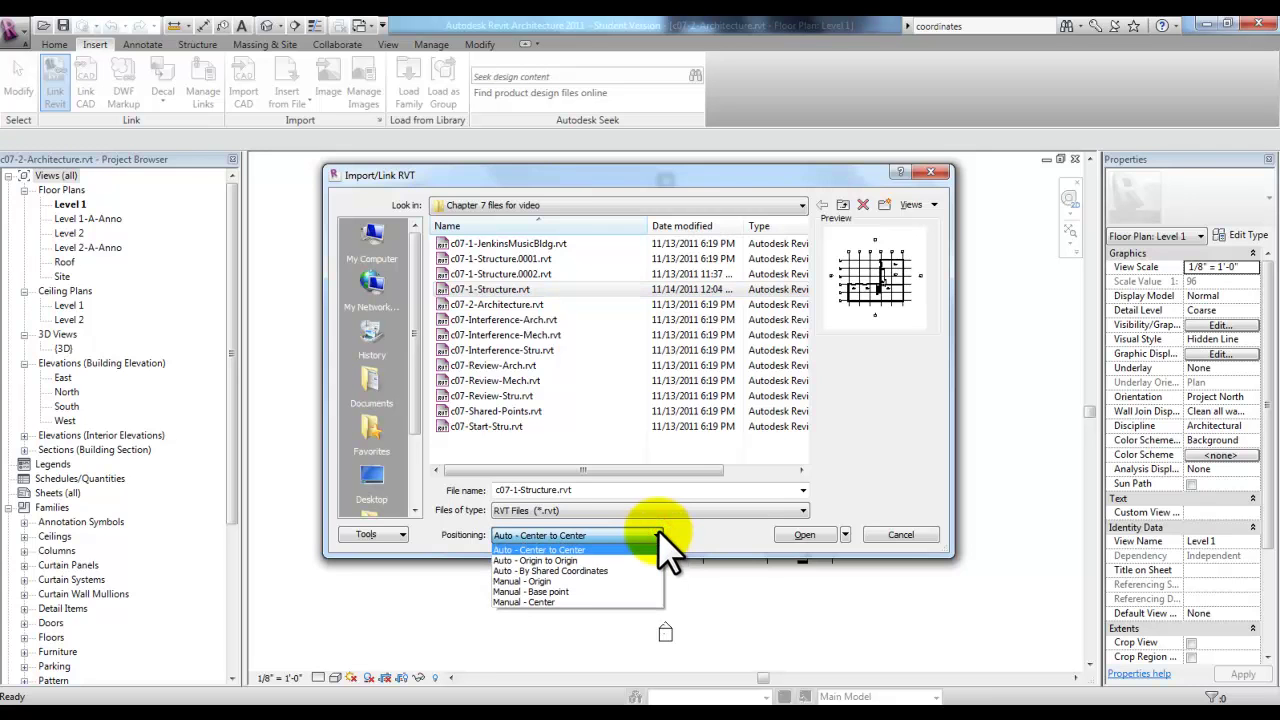
{"action": "left_click", "coordinate": [594, 571]}
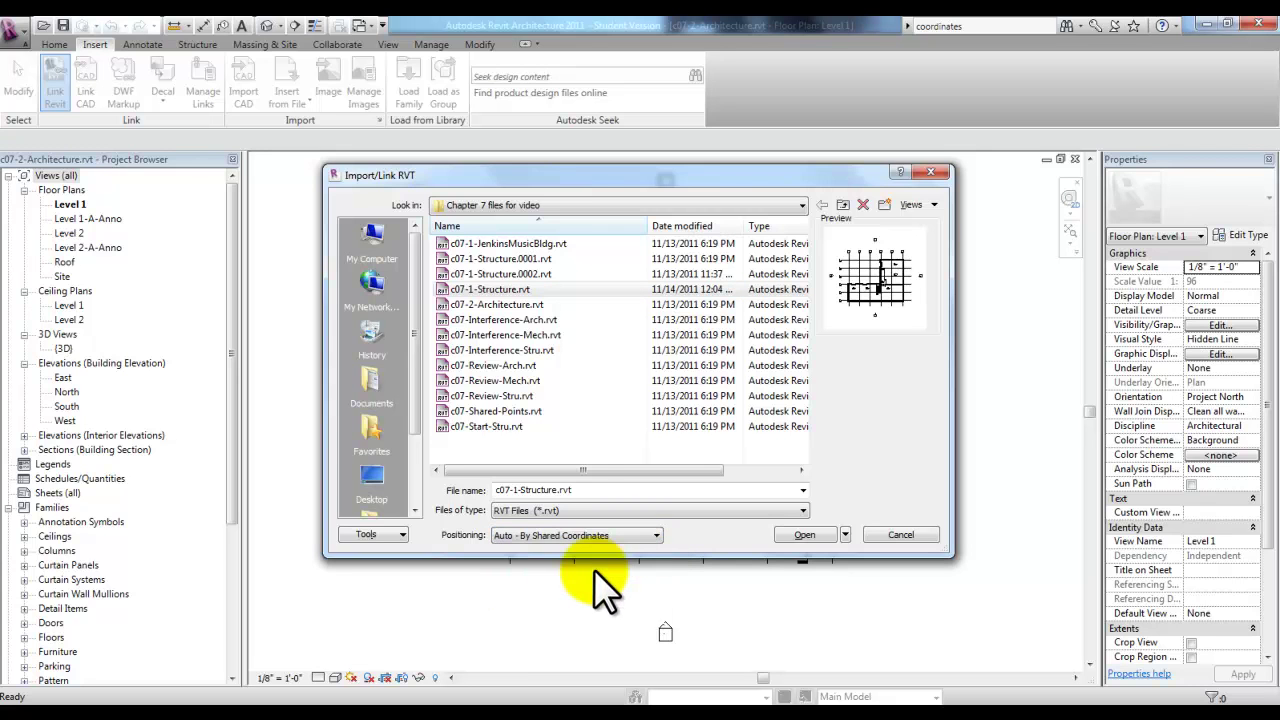
{"action": "left_click", "coordinate": [800, 535]}
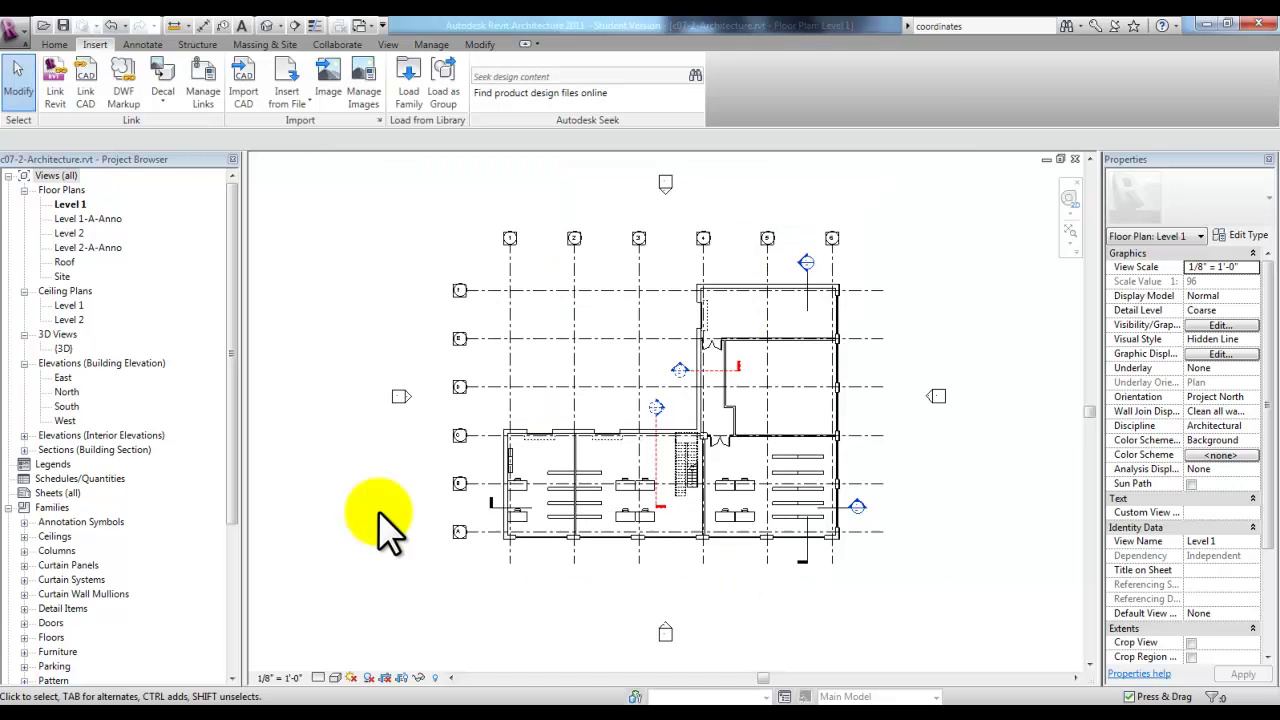
Step: Start Copy/Monitor using the linked structural model as the source
{"action": "left_click", "coordinate": [339, 44]}
{"action": "left_click", "coordinate": [542, 88]}
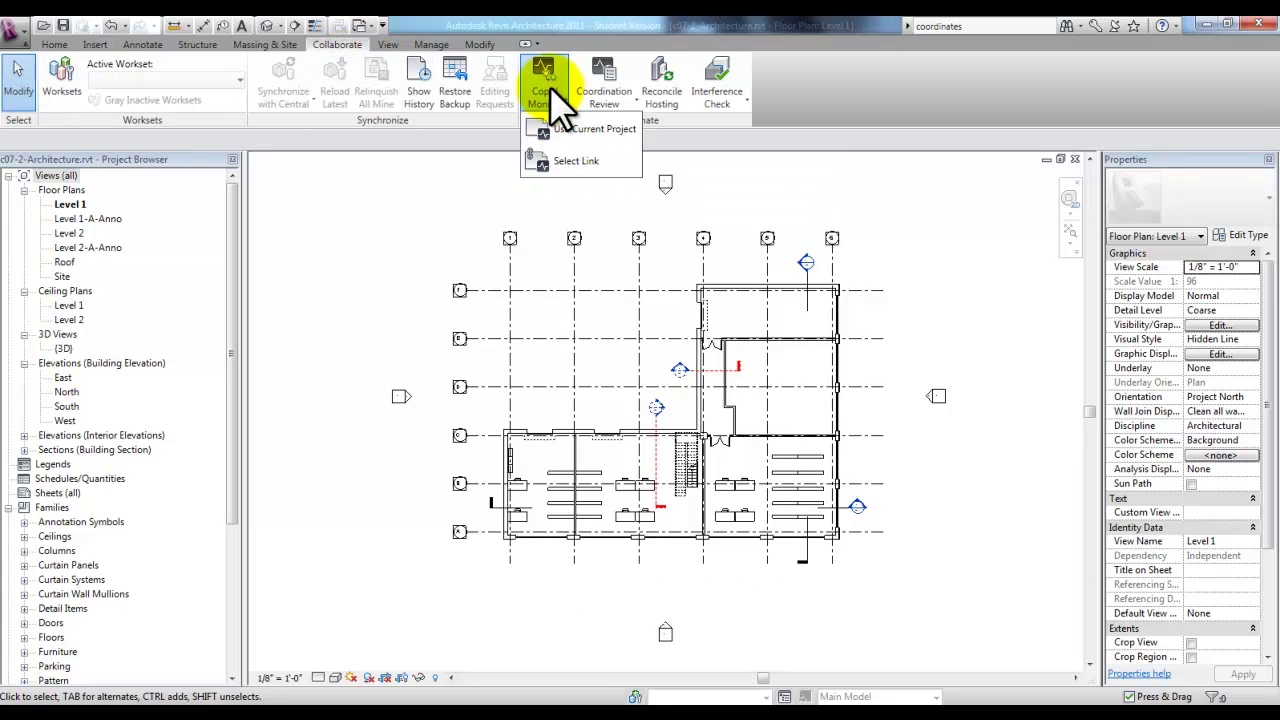
{"action": "left_click", "coordinate": [580, 162]}
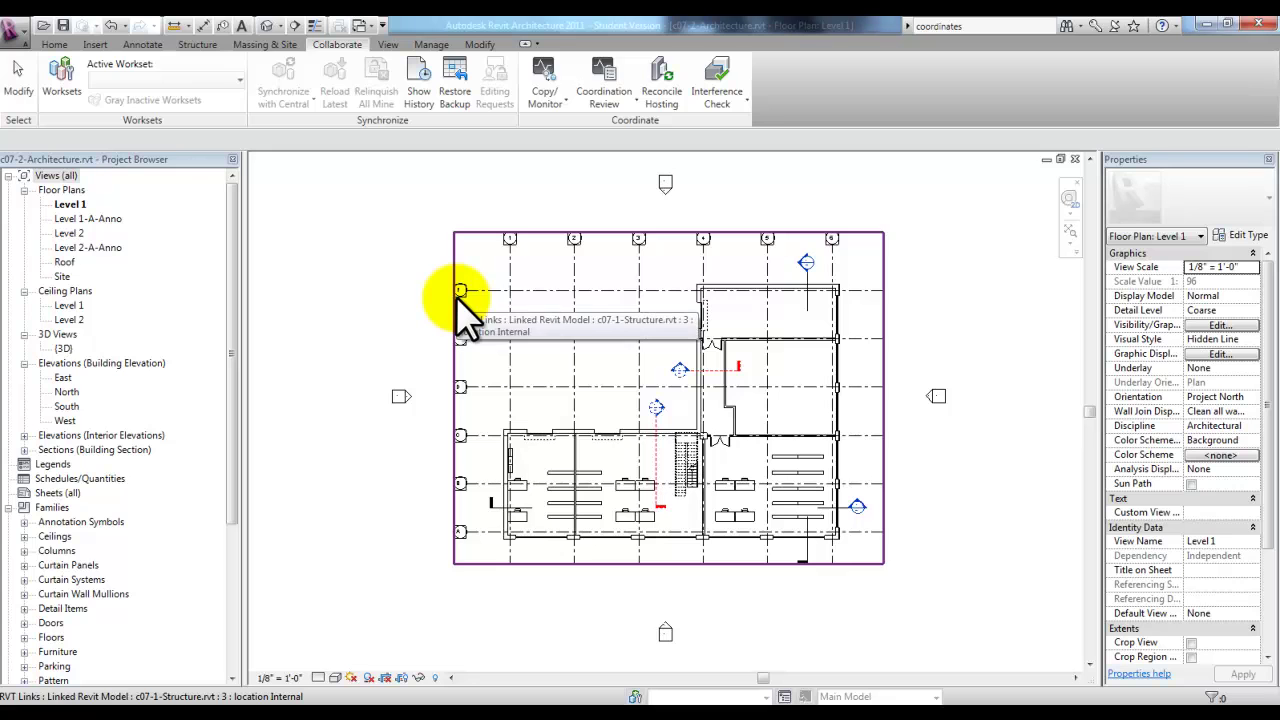
{"action": "left_click", "coordinate": [456, 296]}
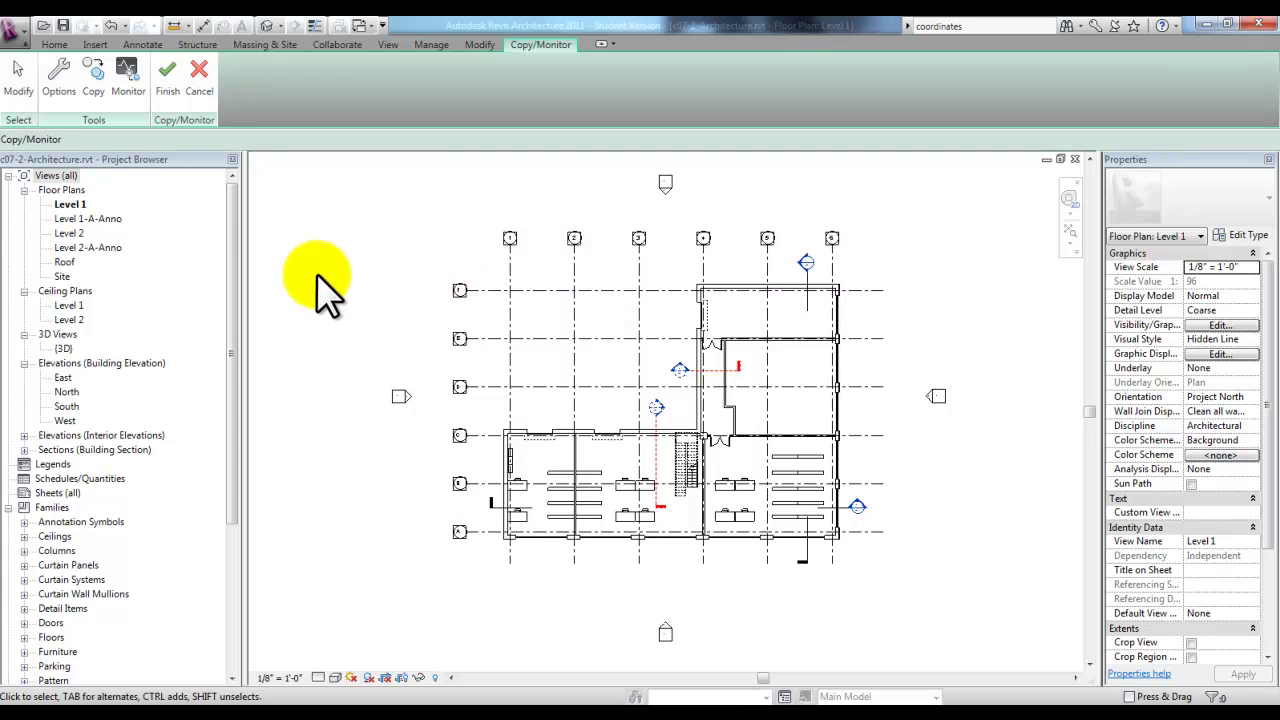
Step: Copy the six vertical and six horizontal grids with Multiple on, then finish
{"action": "left_click", "coordinate": [95, 93]}
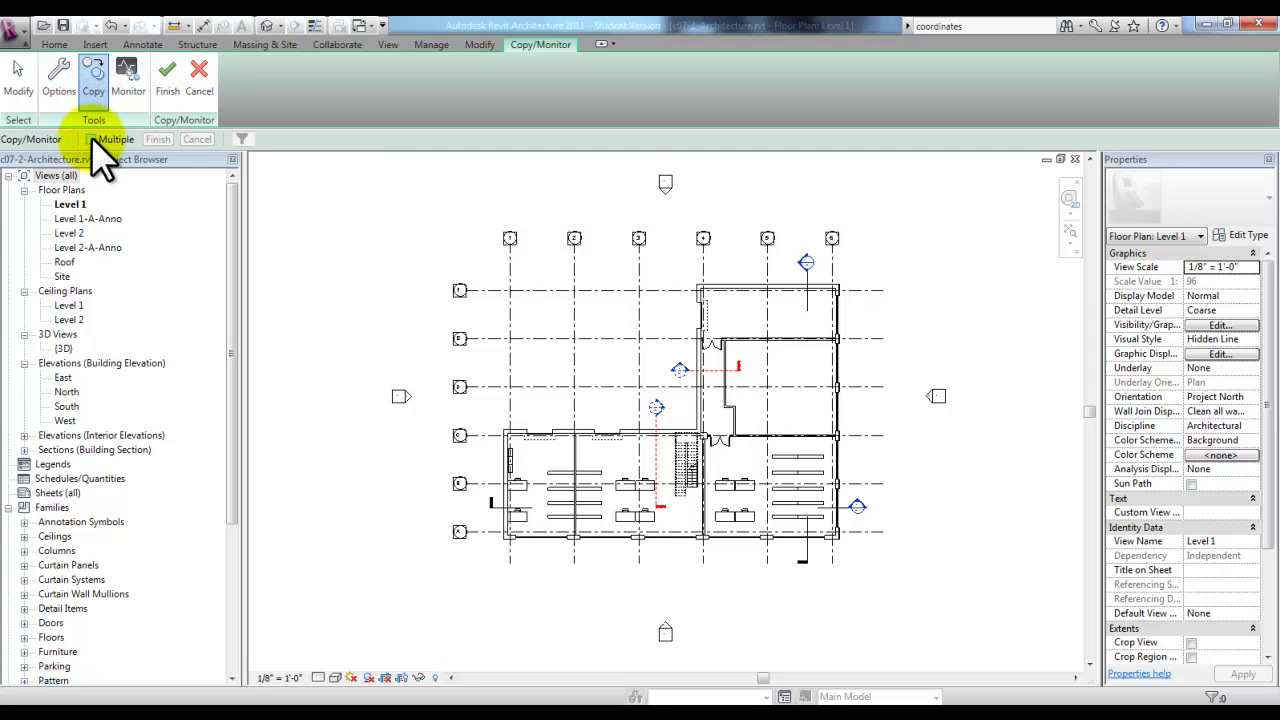
{"action": "left_click", "coordinate": [91, 139]}
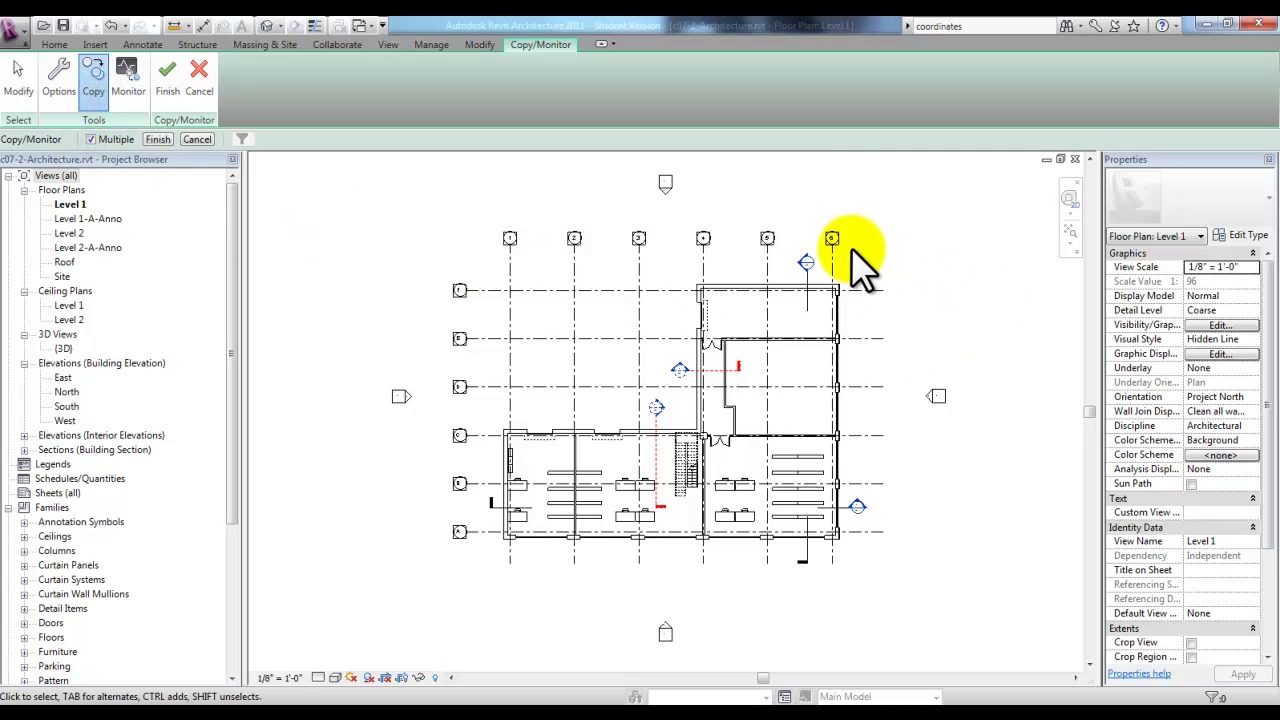
{"action": "left_click_drag", "start_coordinate": [851, 248], "coordinate": [486, 268]}
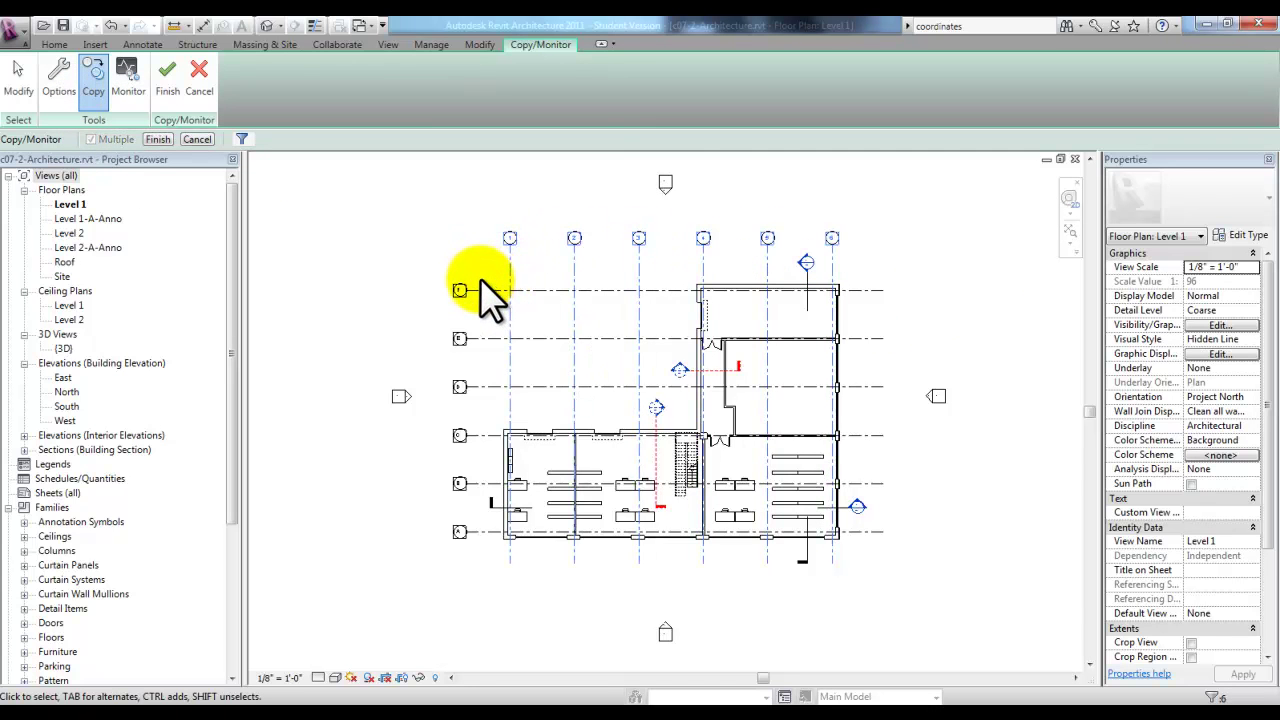
{"action": "left_click_drag", "start_coordinate": [487, 296], "coordinate": [471, 255], "text": "ctrl"}
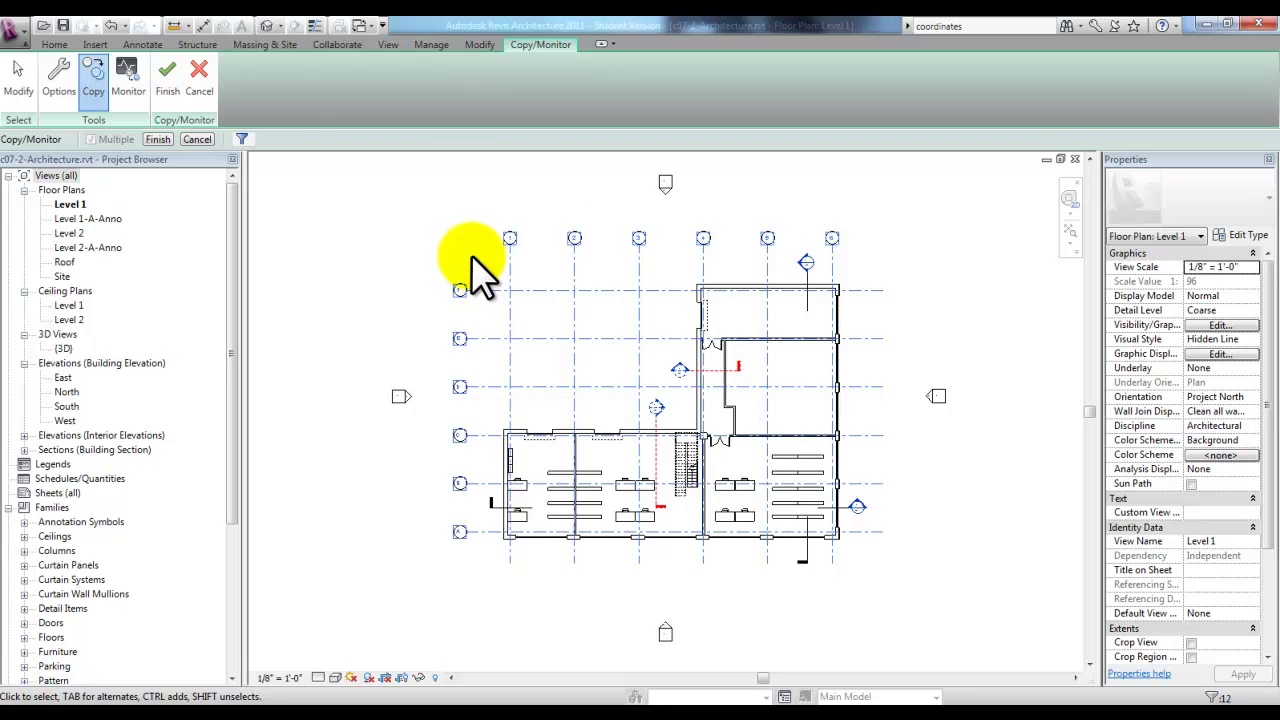
{"action": "left_click", "coordinate": [158, 139]}
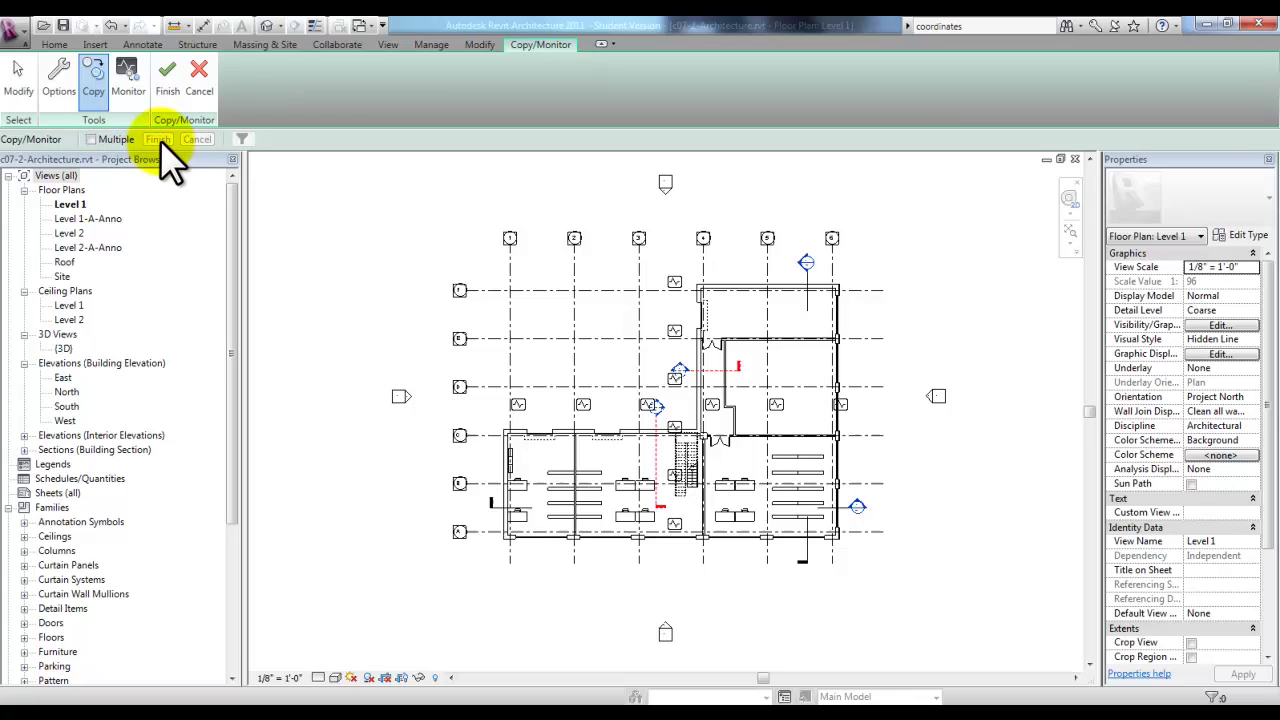
{"action": "left_click", "coordinate": [167, 90]}
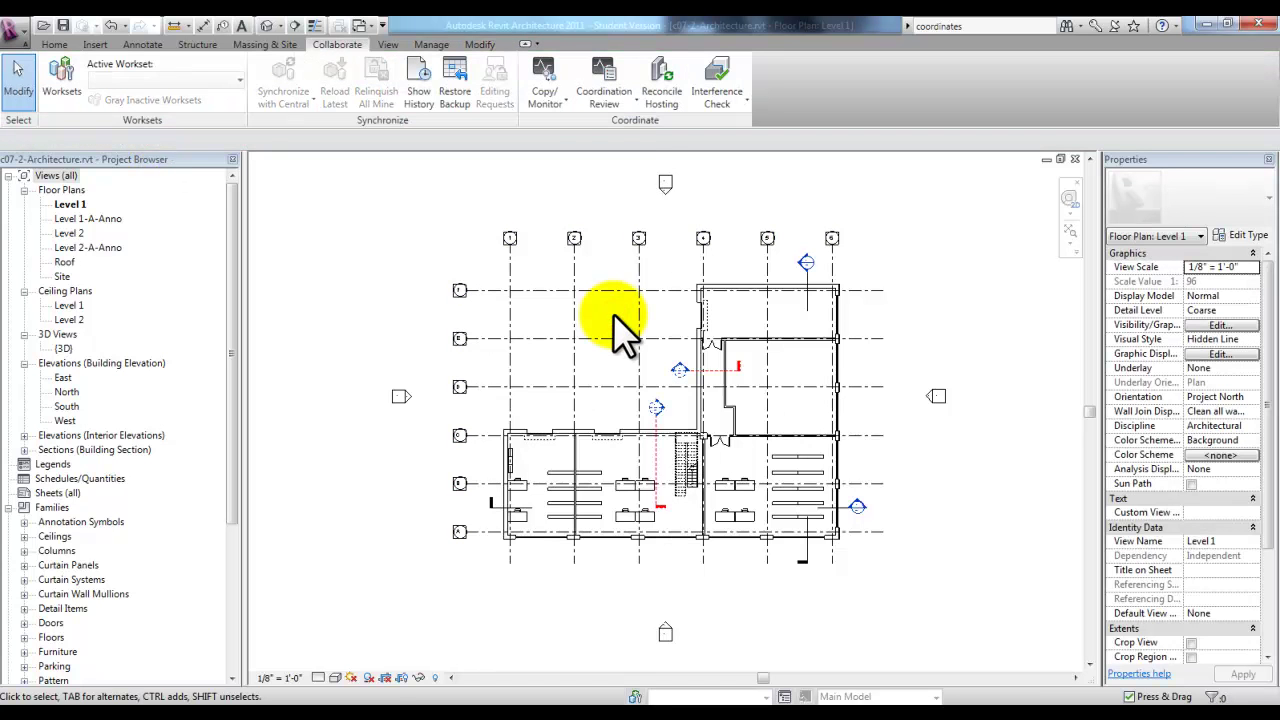
Step: Change grid D's spacing dimension to 10', then dismiss the grid-moved warning
{"action": "scroll", "coordinate": [613, 313], "scroll_direction": "up", "scroll_amount": 2}
{"action": "middle_click_drag", "start_coordinate": [613, 313], "coordinate": [585, 282]}
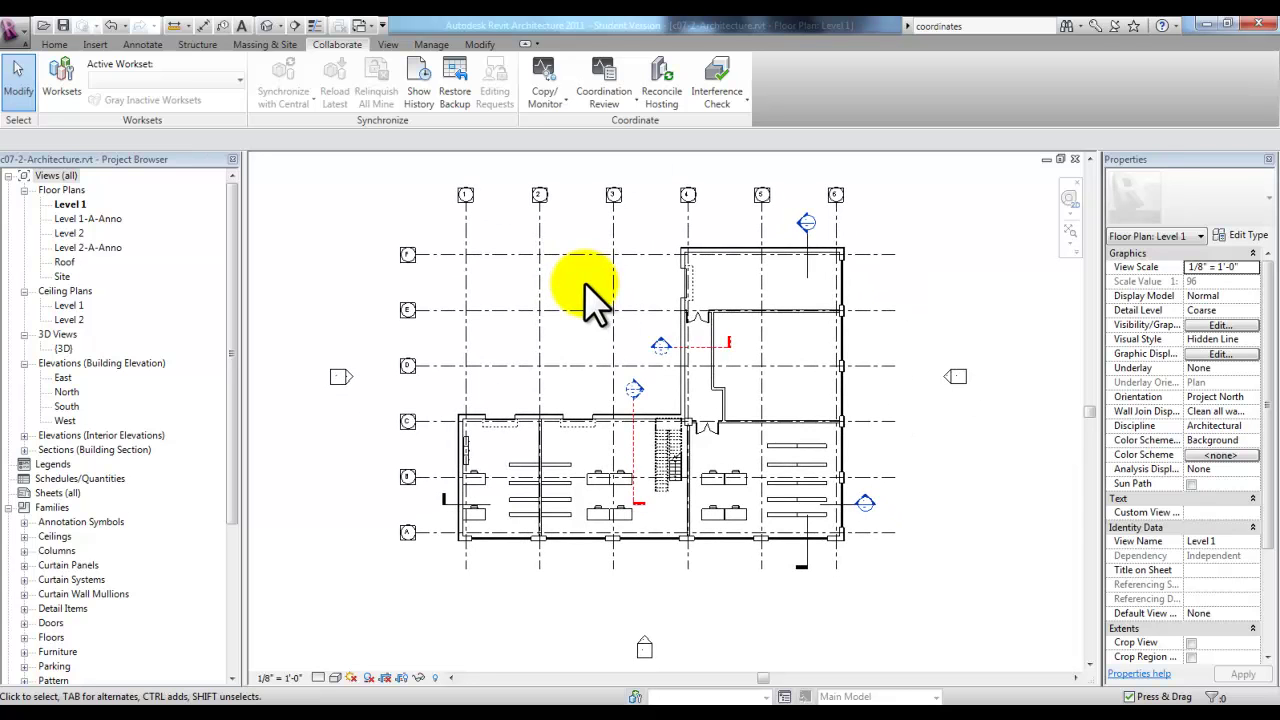
{"action": "left_click", "coordinate": [445, 366]}
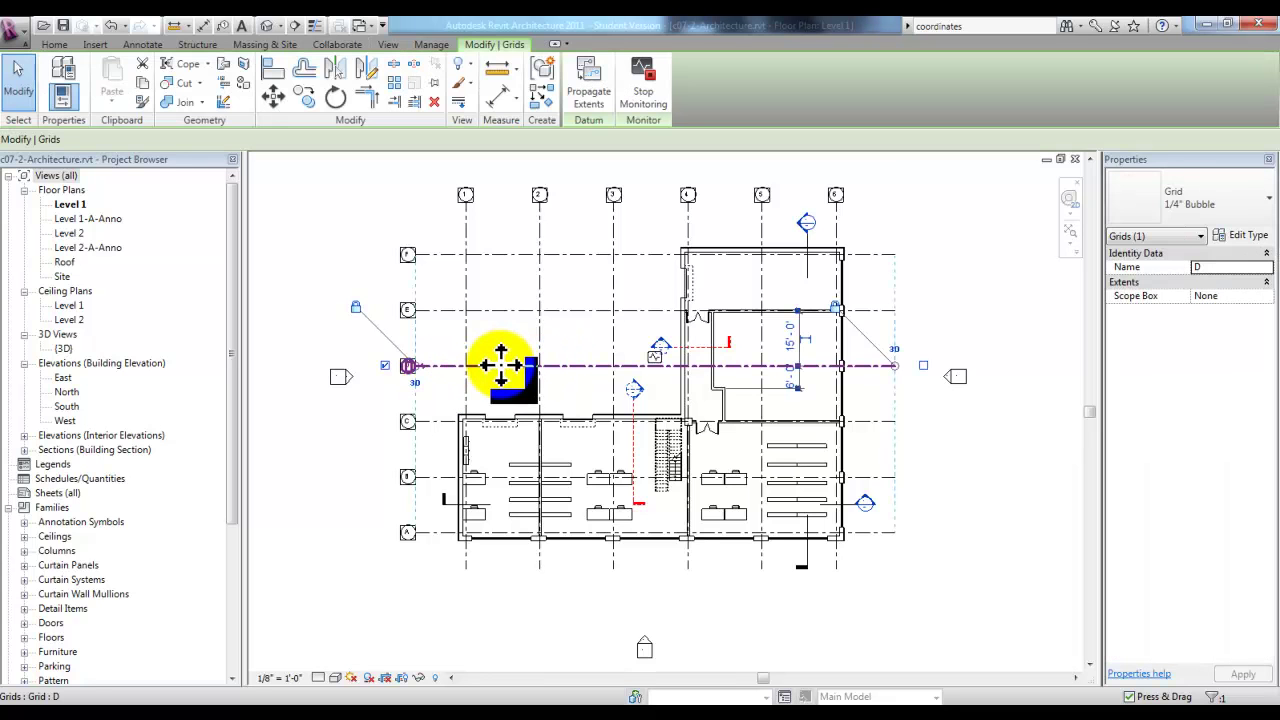
{"action": "left_click", "coordinate": [792, 338]}
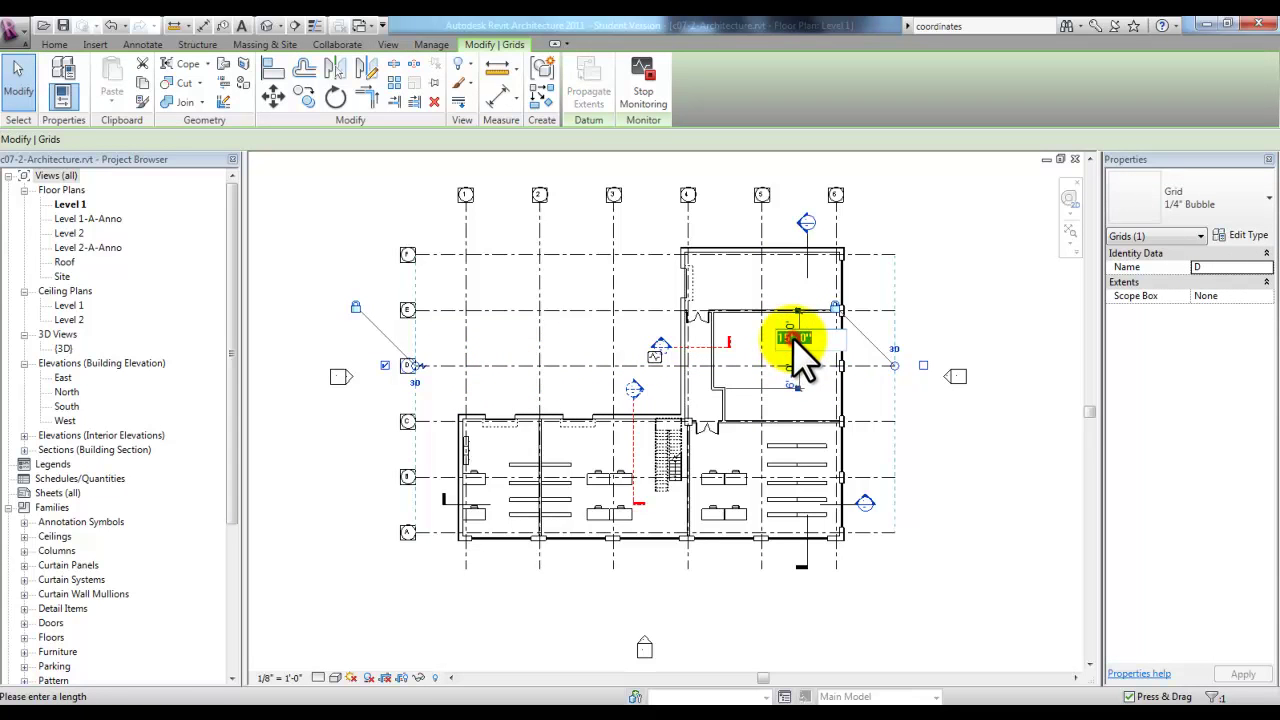
{"action": "type", "text": "10'"}
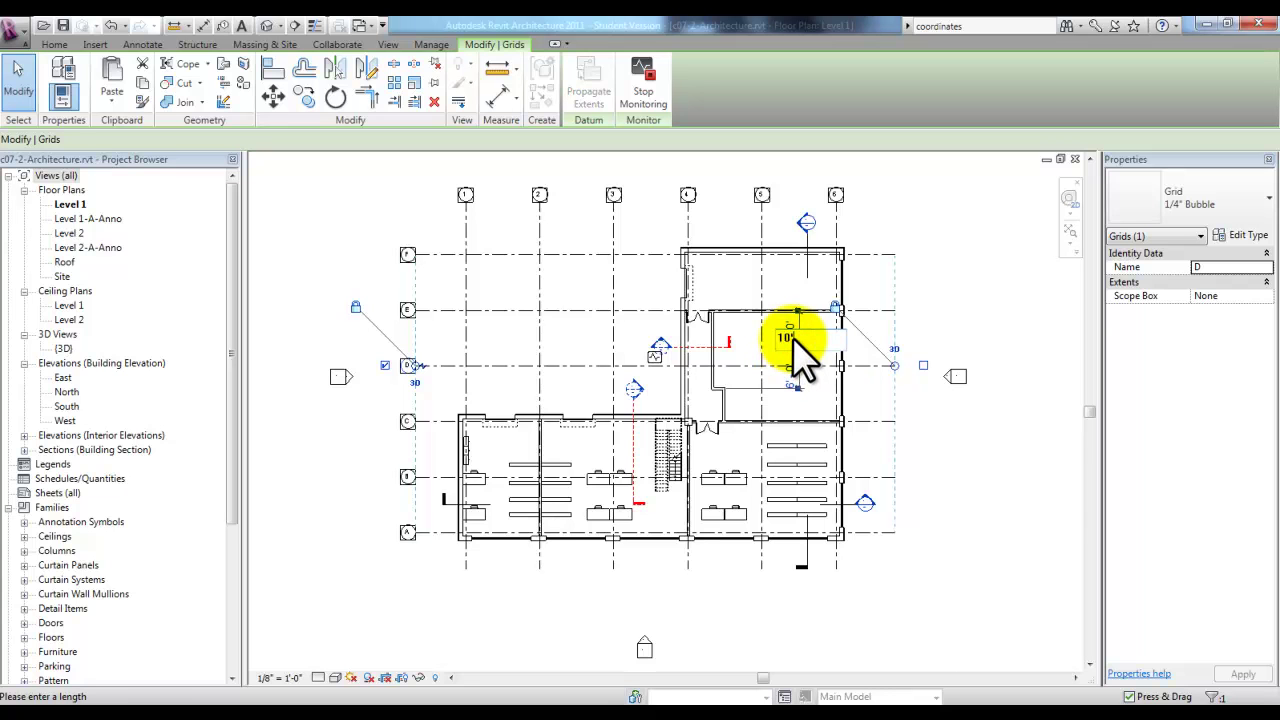
{"action": "key", "text": "Return"}
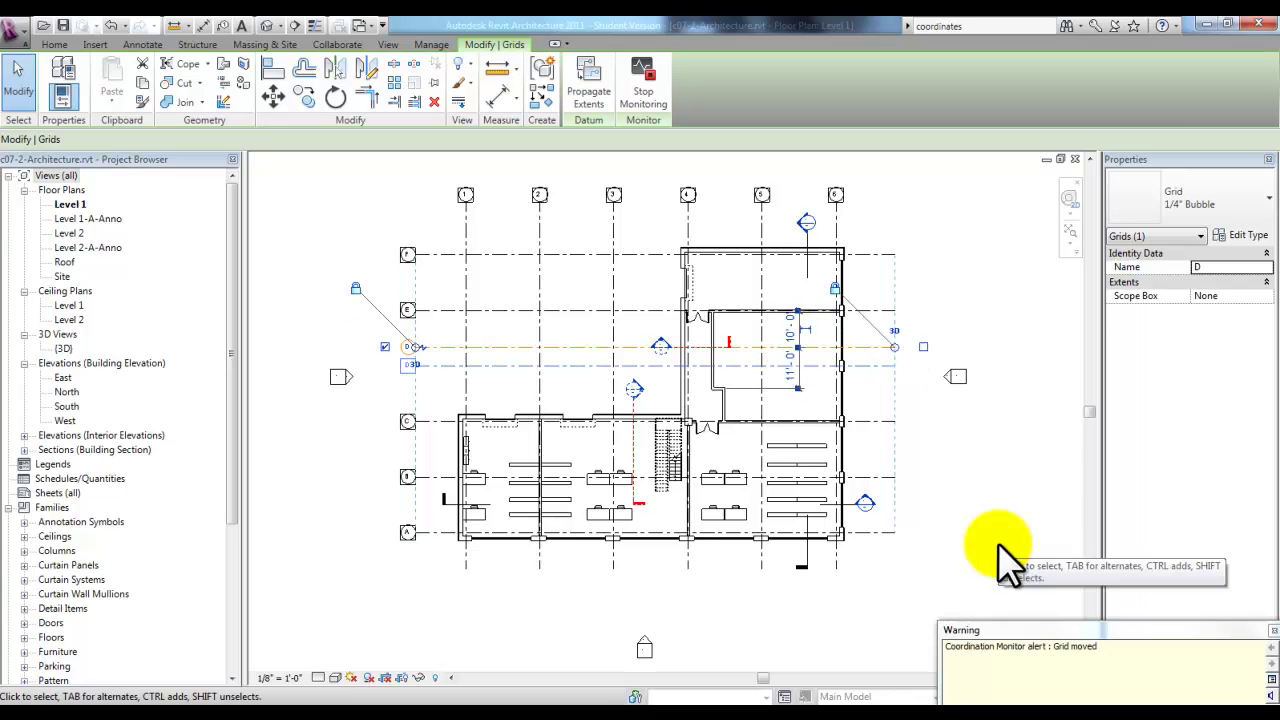
{"action": "left_click", "coordinate": [1273, 630]}
{"action": "left_click", "coordinate": [936, 428]}
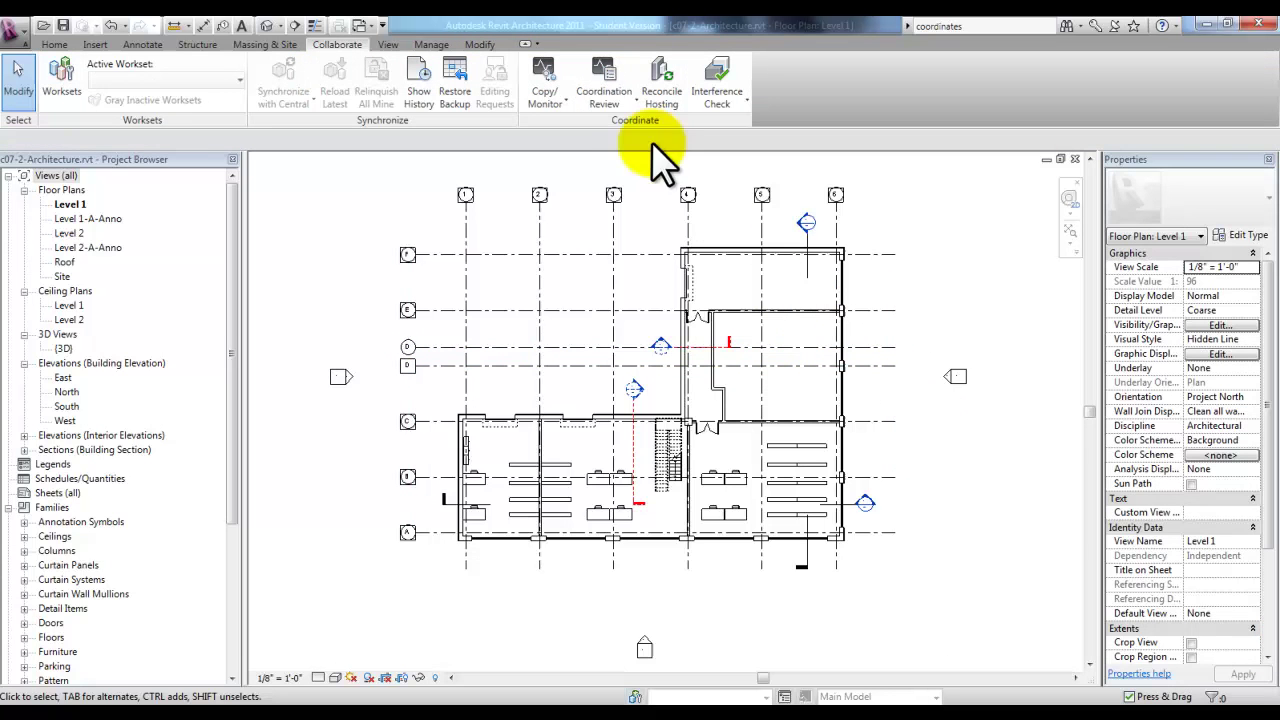
{"action": "left_click", "coordinate": [610, 89]}
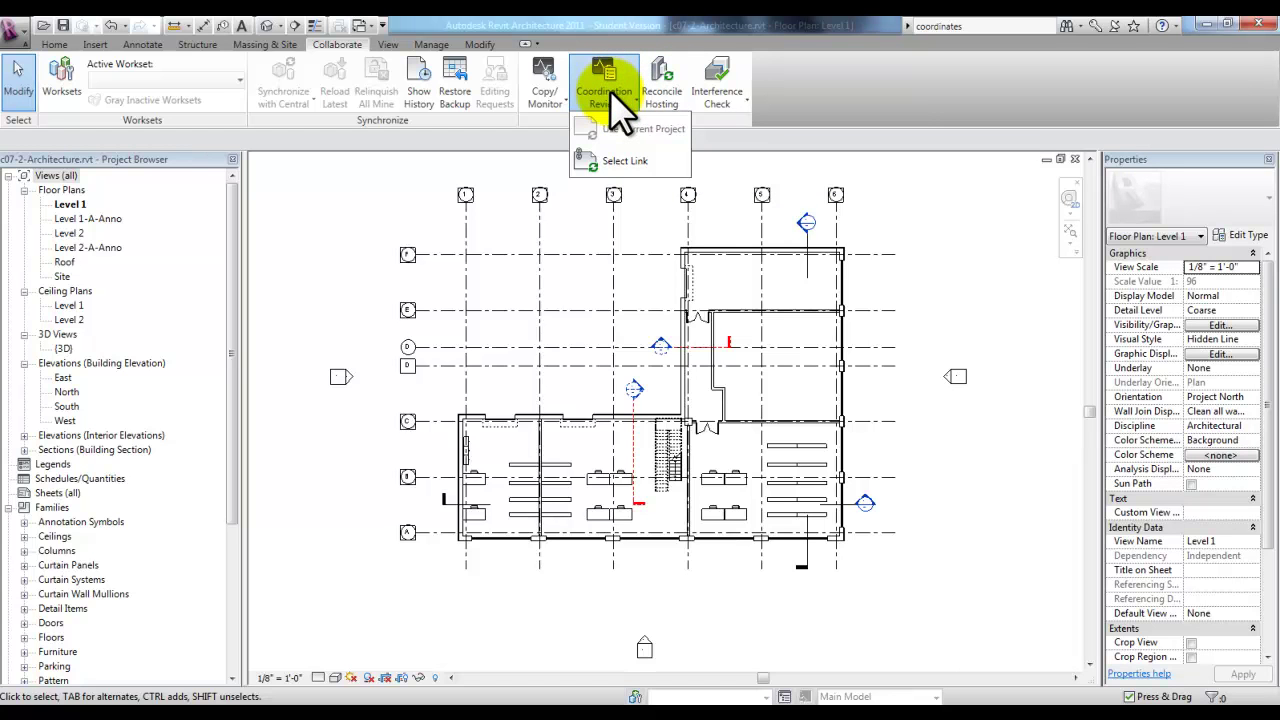
{"action": "left_click", "coordinate": [624, 162]}
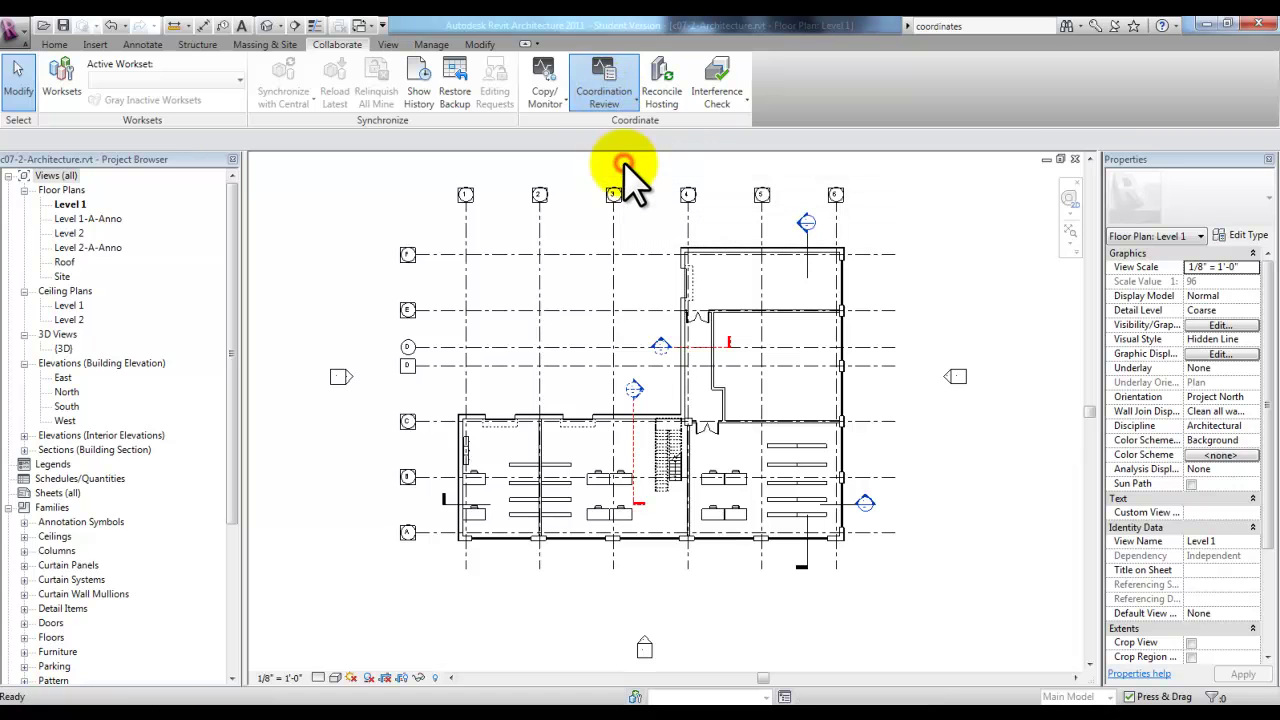
{"action": "left_click", "coordinate": [403, 259]}
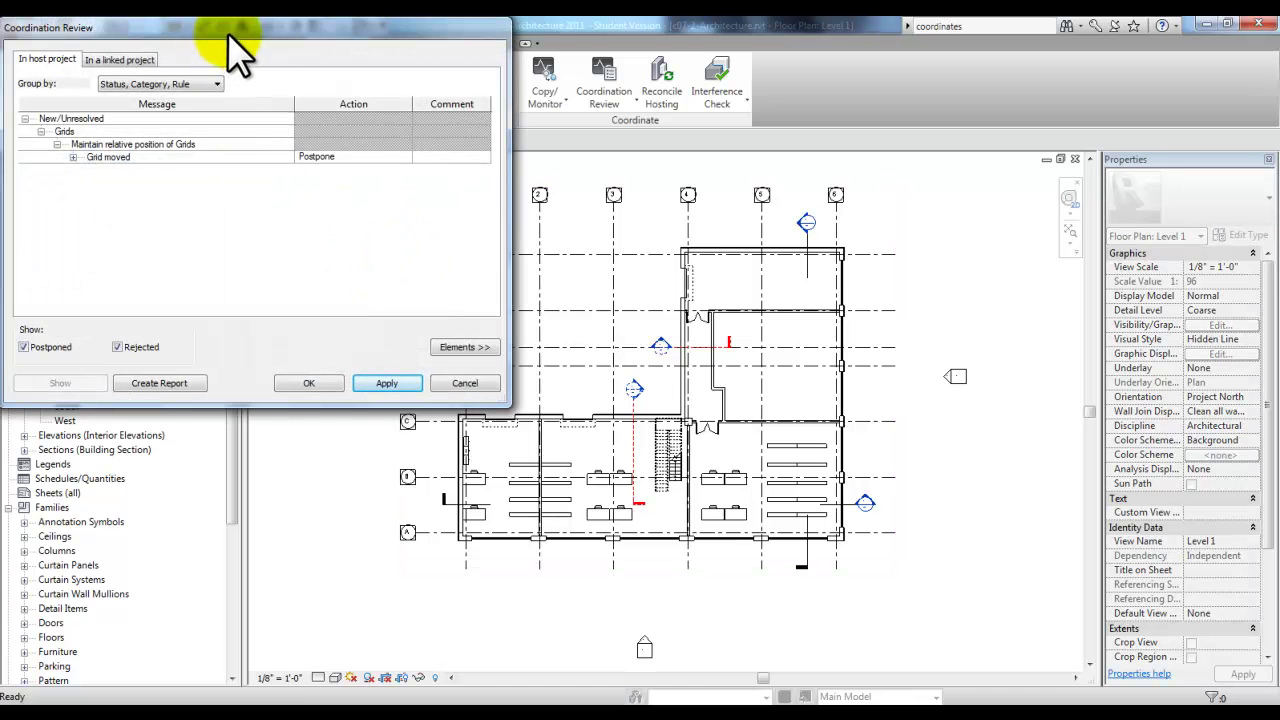
{"action": "left_click_drag", "start_coordinate": [235, 45], "coordinate": [310, 118]}
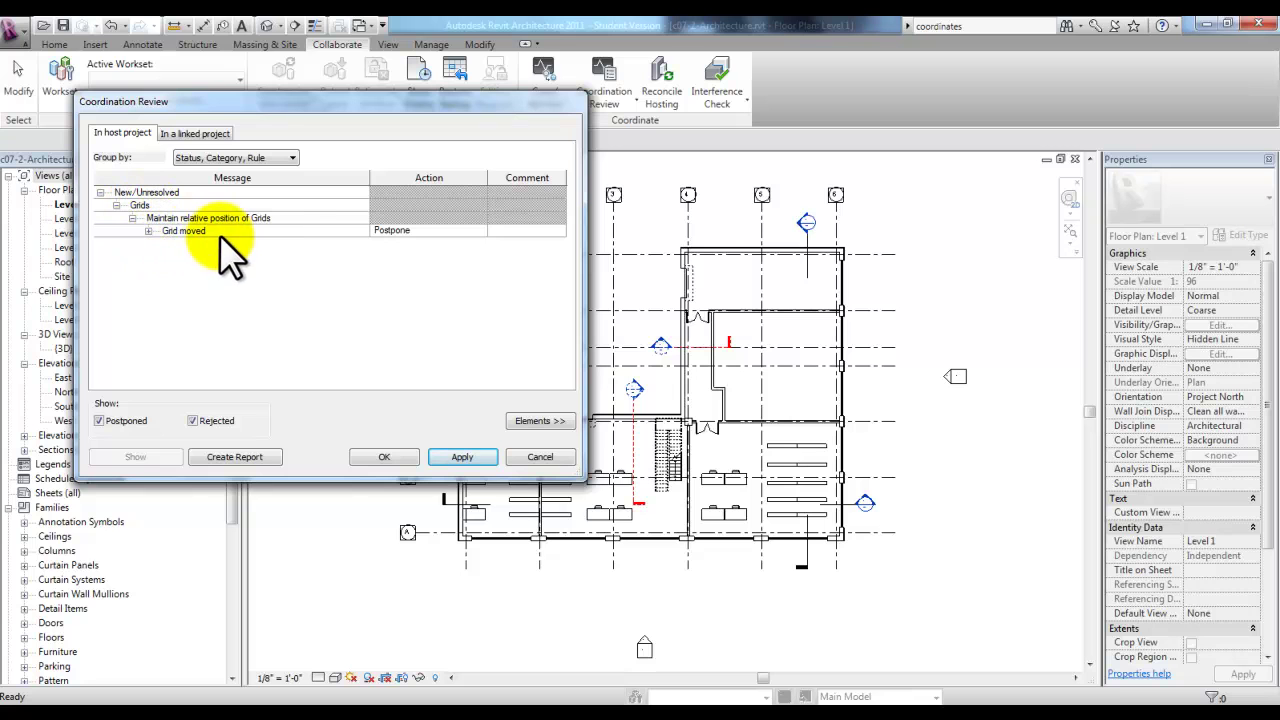
{"action": "left_click", "coordinate": [481, 230]}
{"action": "left_click", "coordinate": [481, 231]}
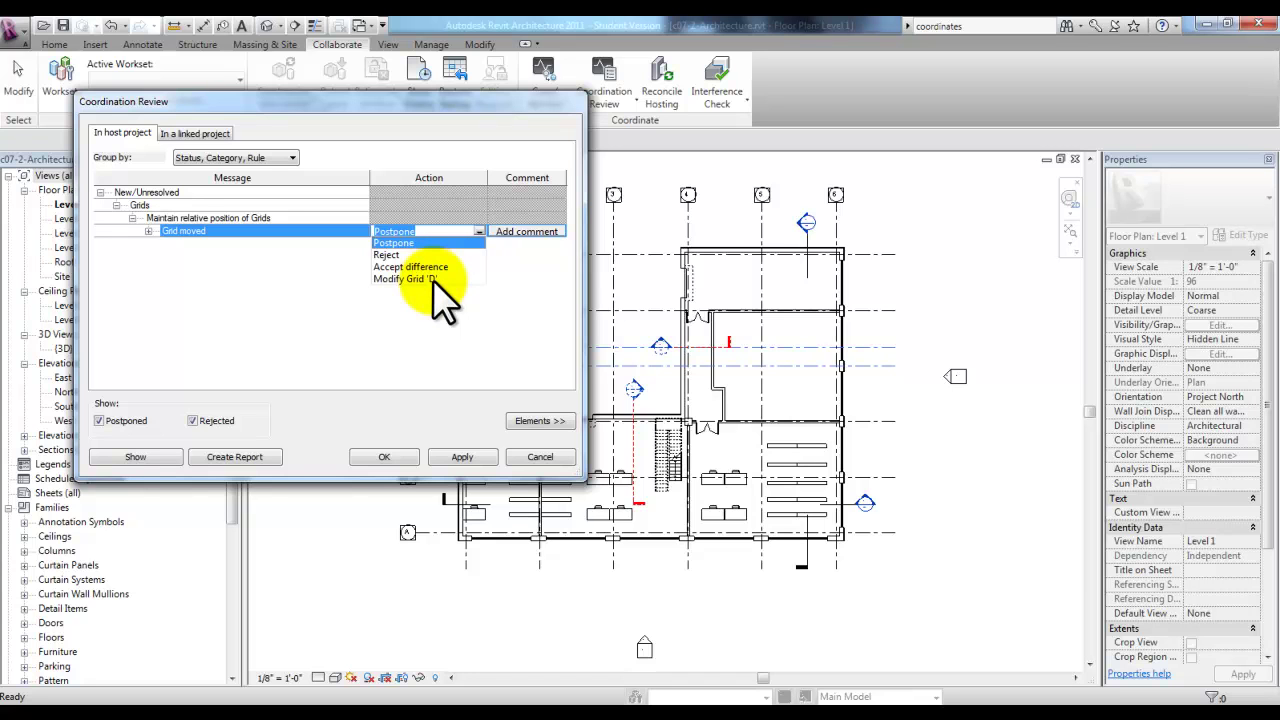
{"action": "left_click", "coordinate": [435, 333]}
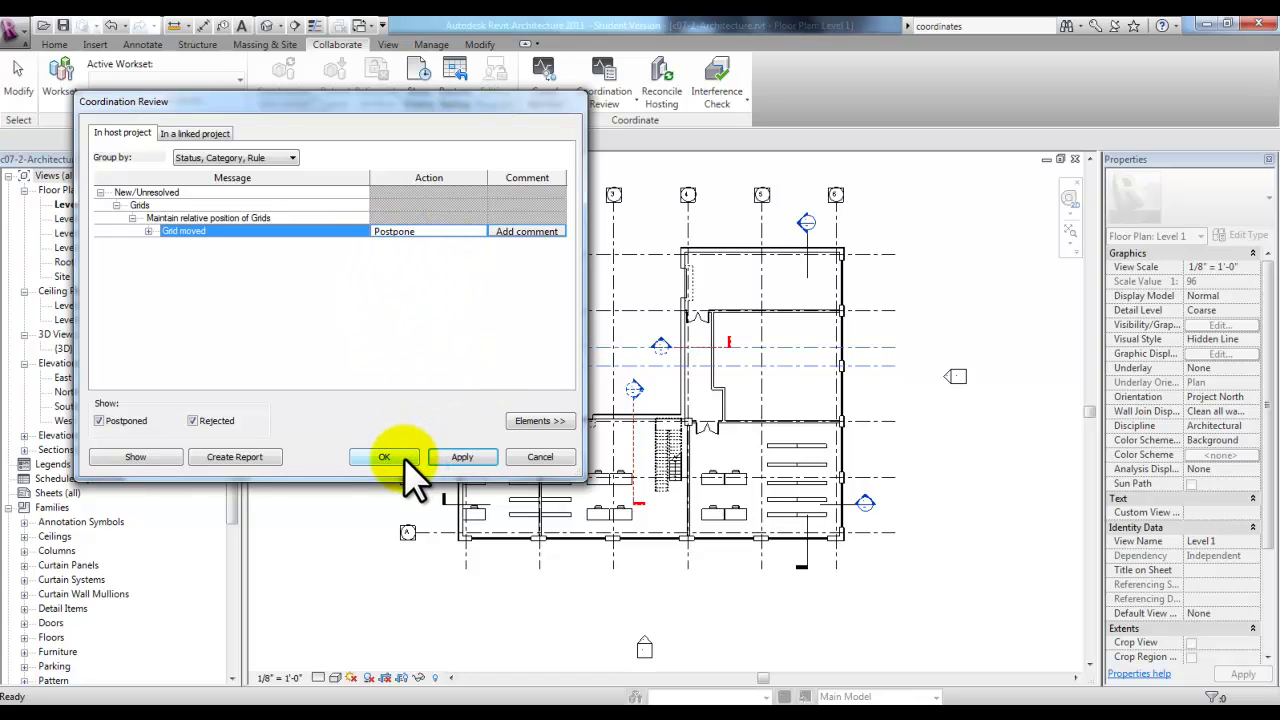
{"action": "left_click", "coordinate": [561, 453]}
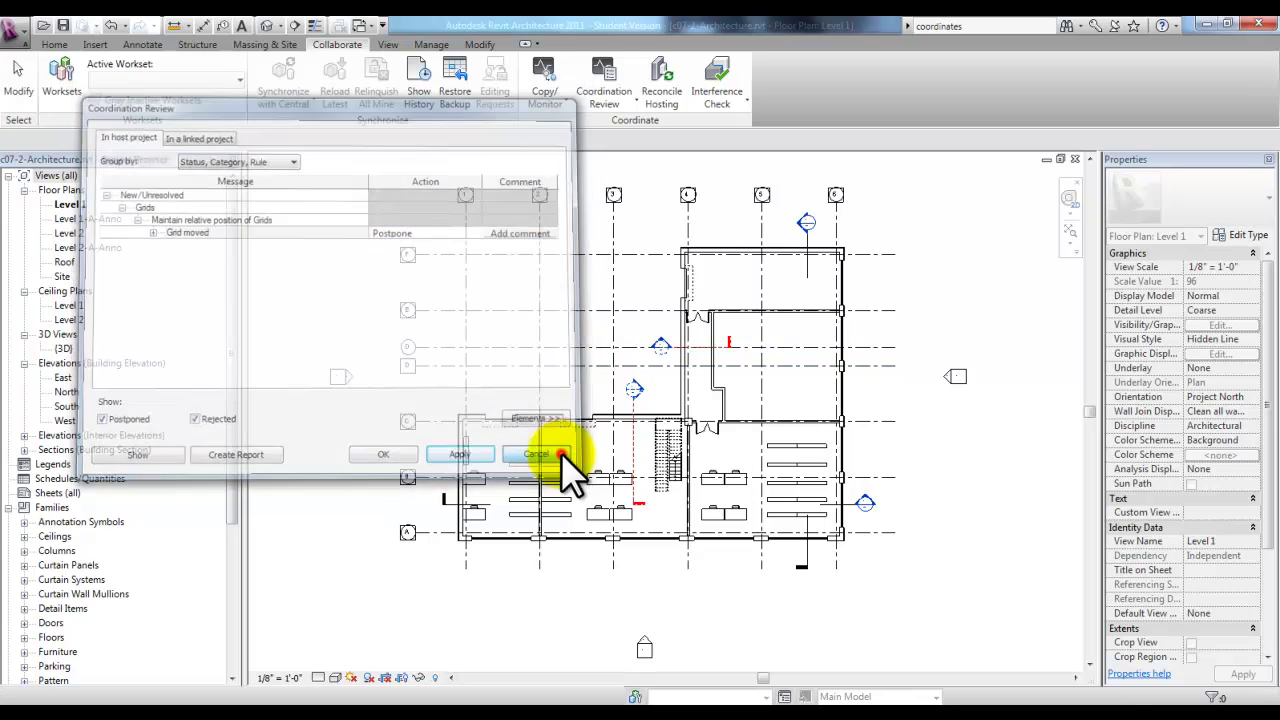
Step: Save the architecture project, then close the Level 1 plan view window
{"action": "left_click", "coordinate": [390, 412]}
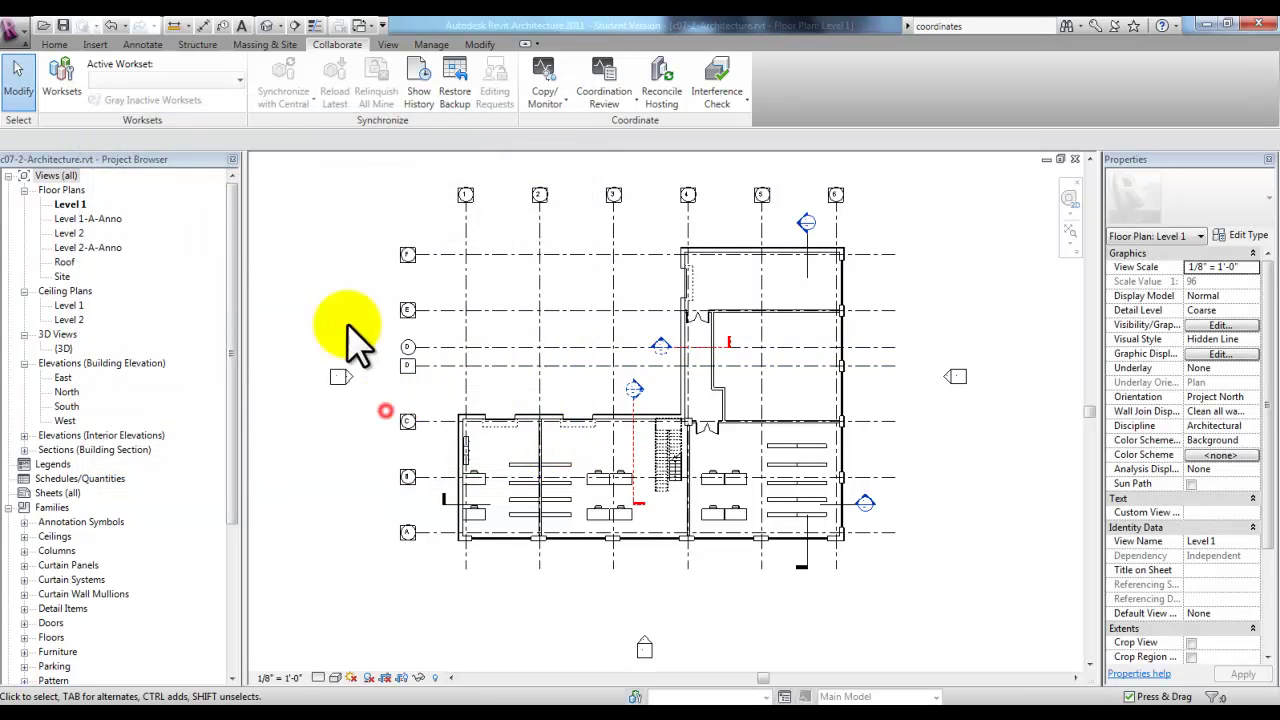
{"action": "left_click", "coordinate": [62, 25]}
{"action": "left_click", "coordinate": [62, 25]}
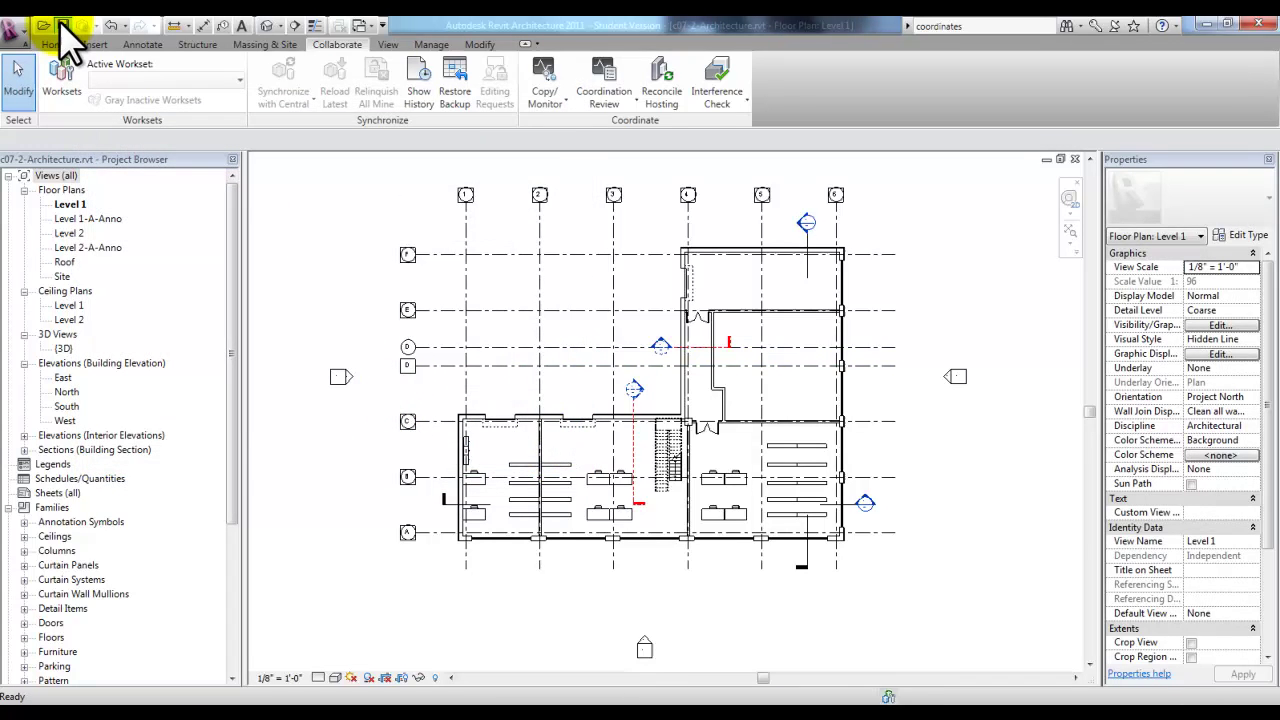
{"action": "left_click", "coordinate": [1075, 159]}
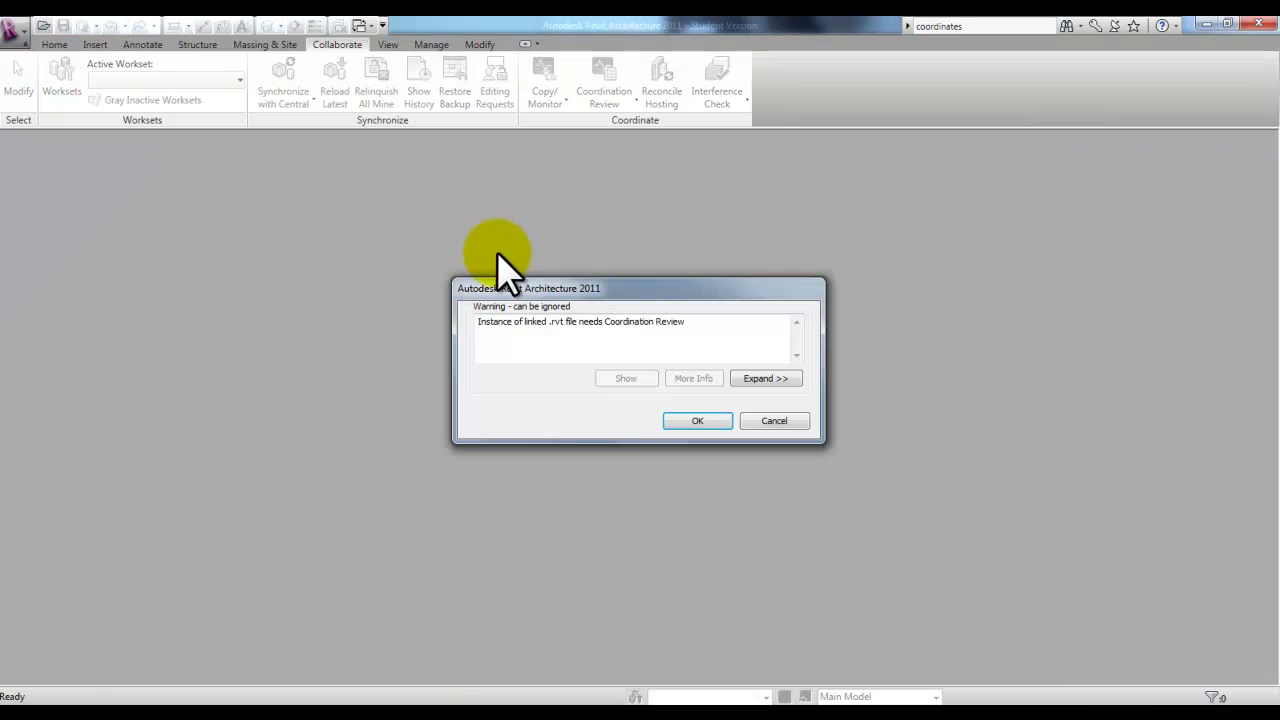